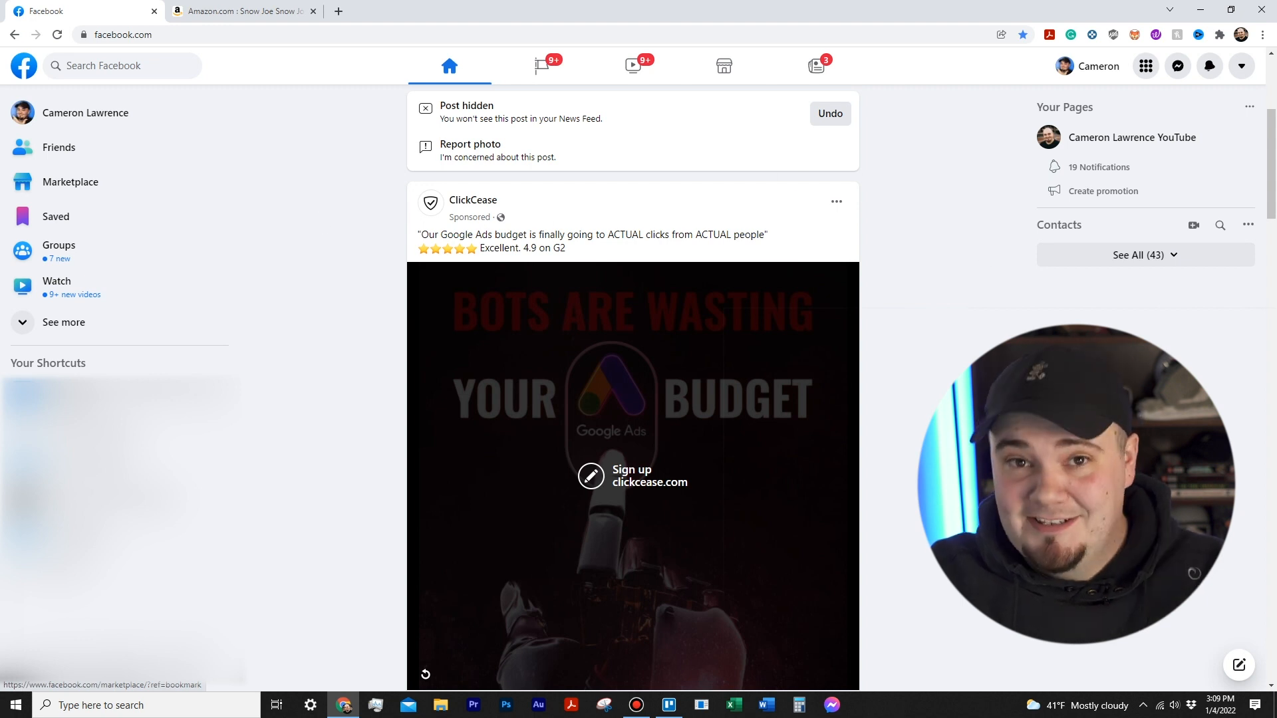
Step: Open Facebook Marketplace and browse the items offered under Today's picks
left_click(143, 191)
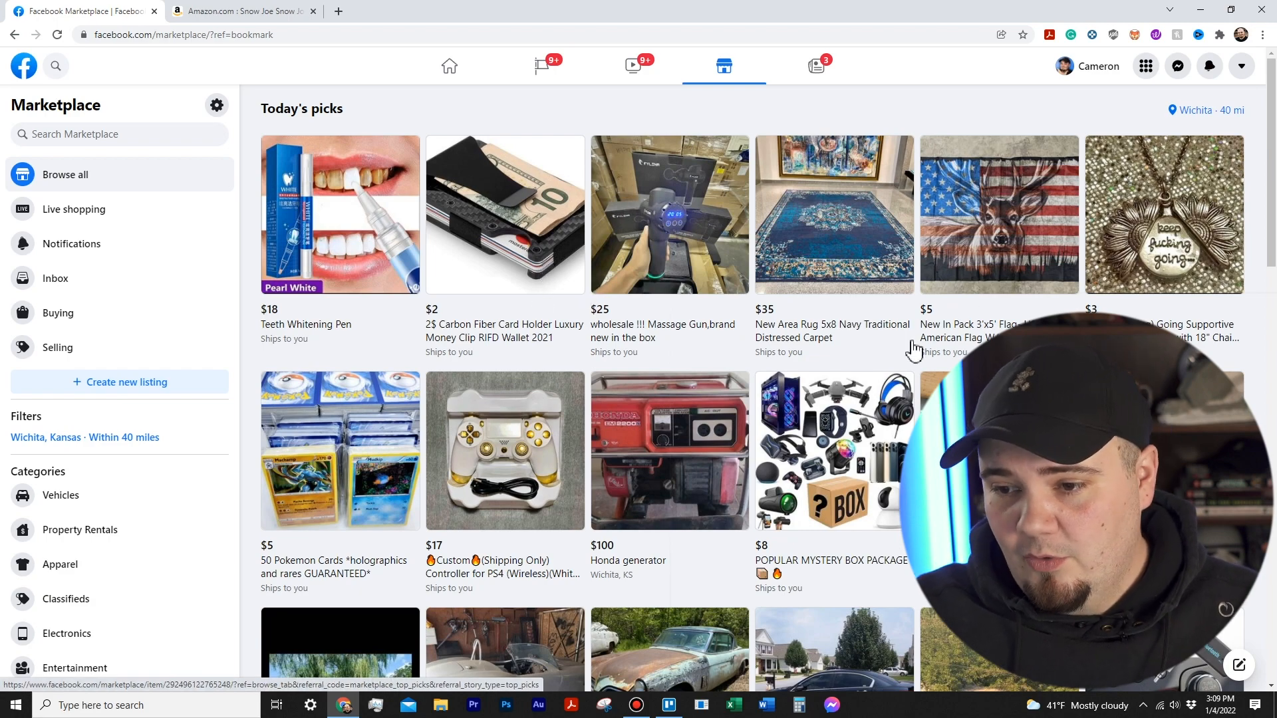
scroll(711, 396, "down", 5)
scroll(710, 394, "down", 3)
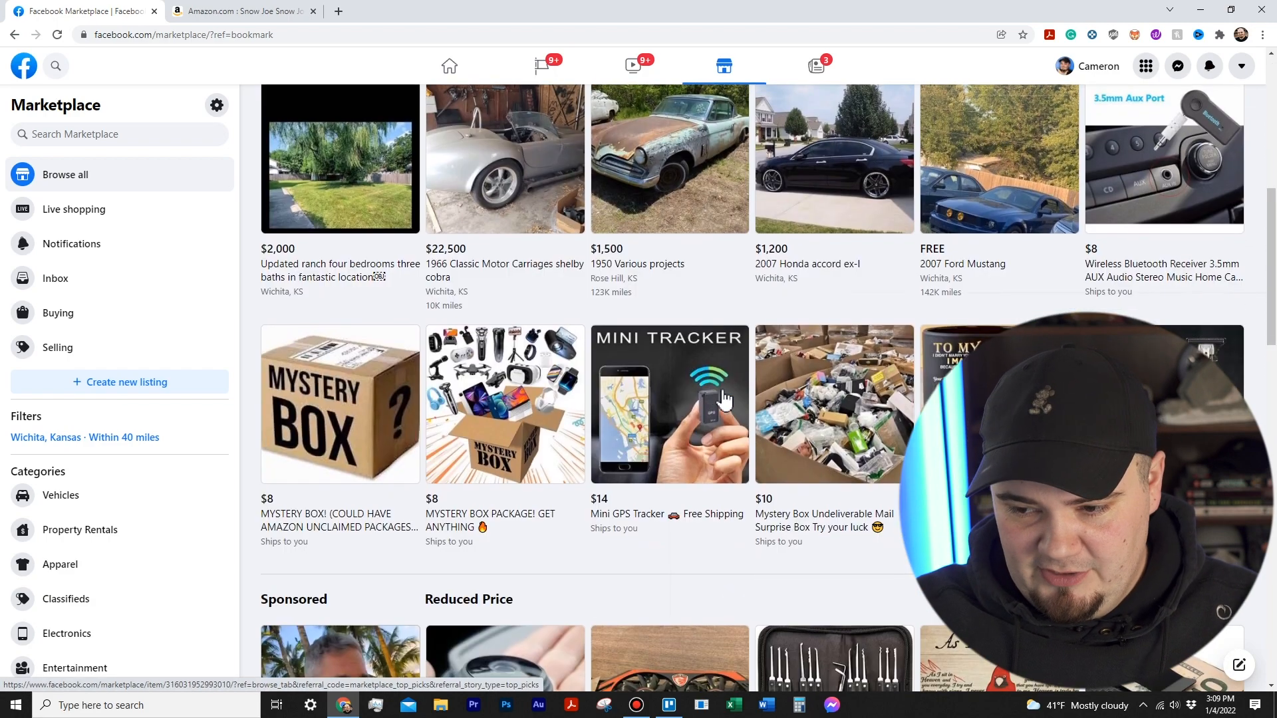
scroll(727, 399, "up", 7)
scroll(765, 394, "down", 7)
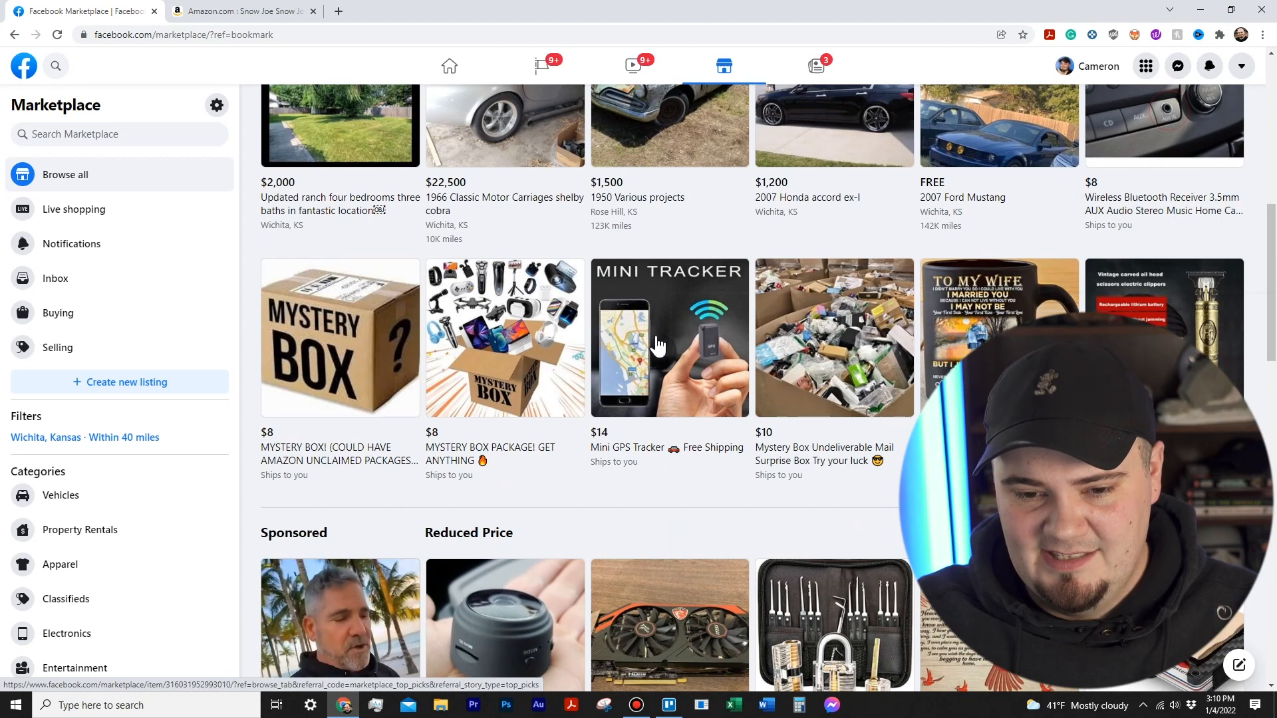
scroll(716, 342, "up", 9)
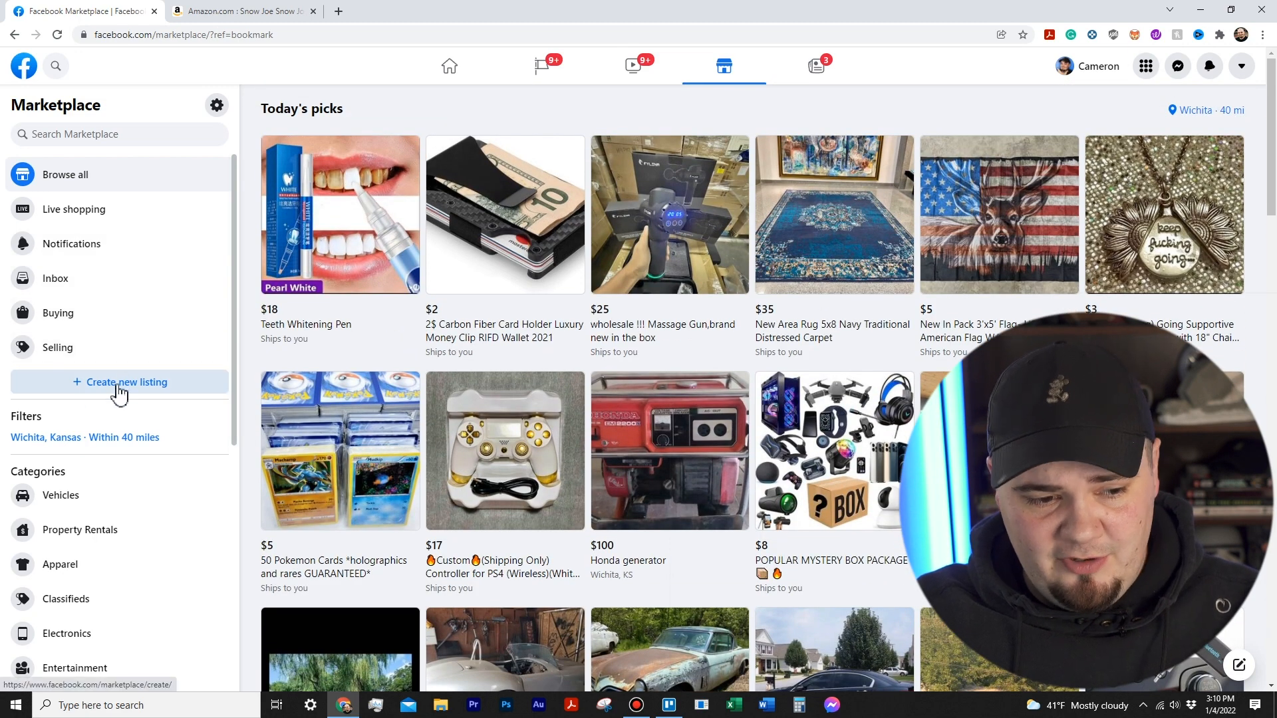
Step: Open the seller's own Marketplace listings and look through them down to the oldest entries
left_click(114, 352)
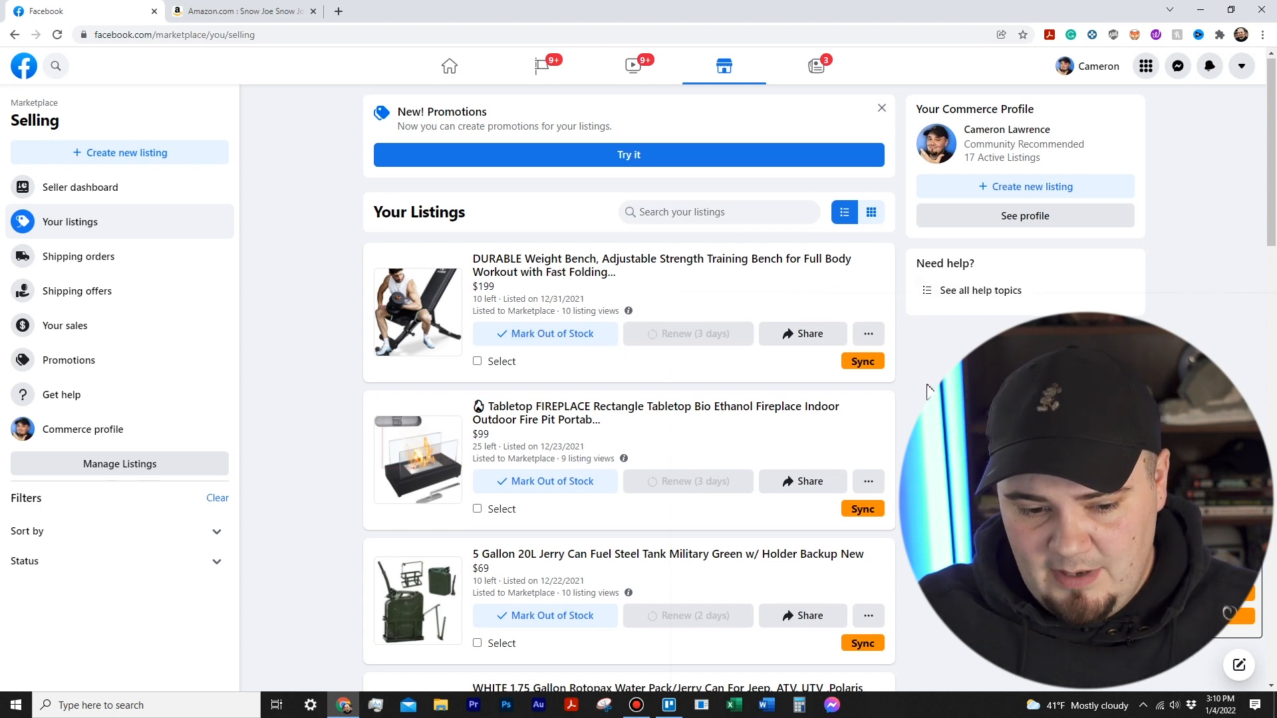
scroll(925, 389, "down", 7)
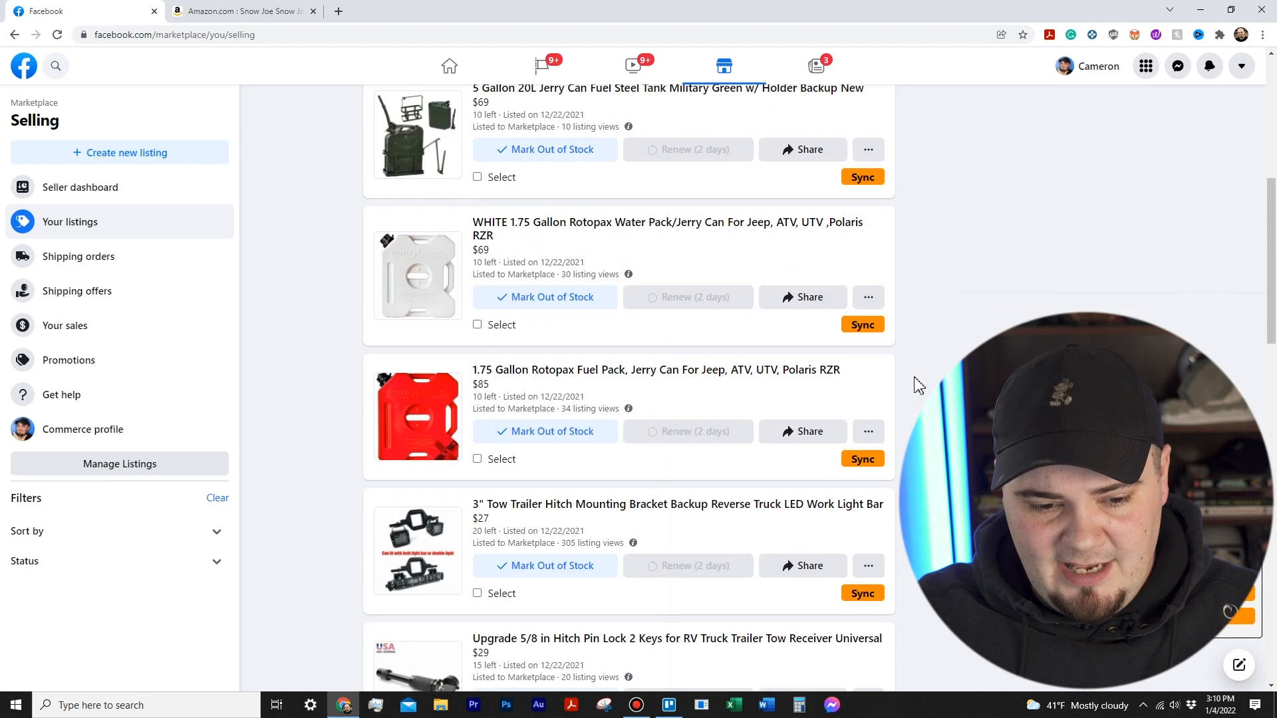
scroll(917, 384, "down", 3)
scroll(917, 385, "down", 5)
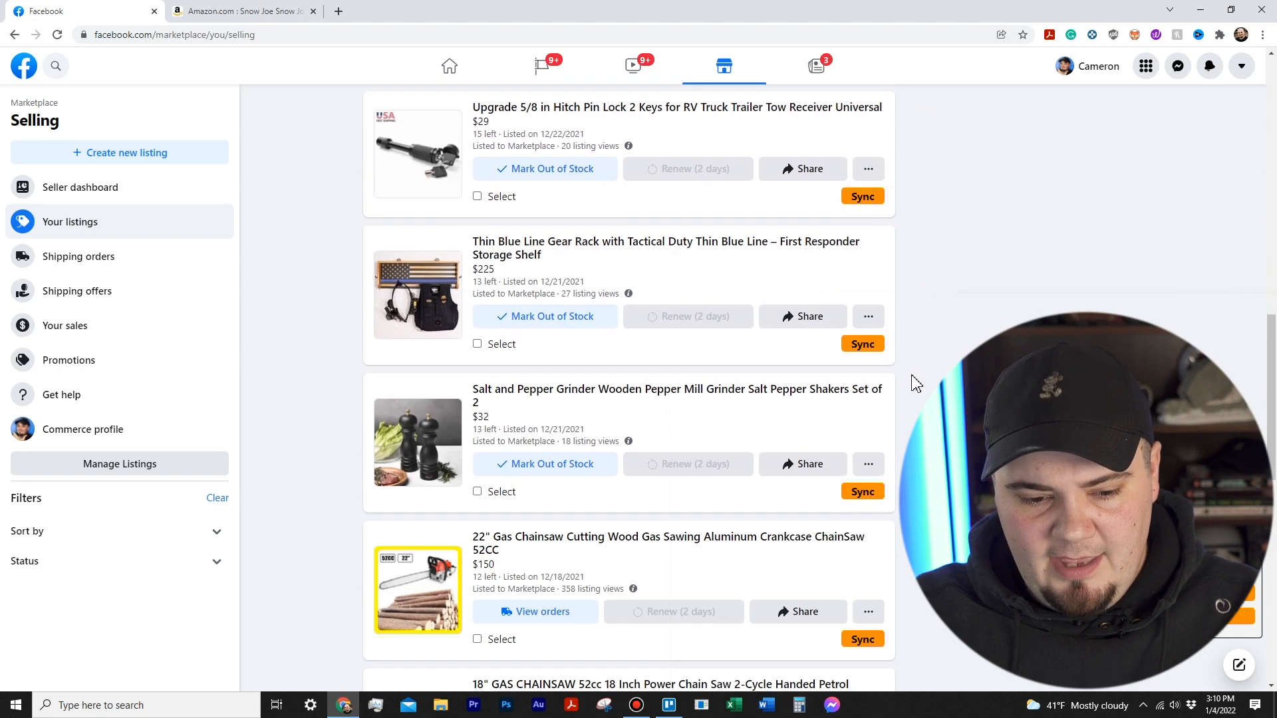
scroll(917, 384, "down", 5)
scroll(916, 384, "down", 9)
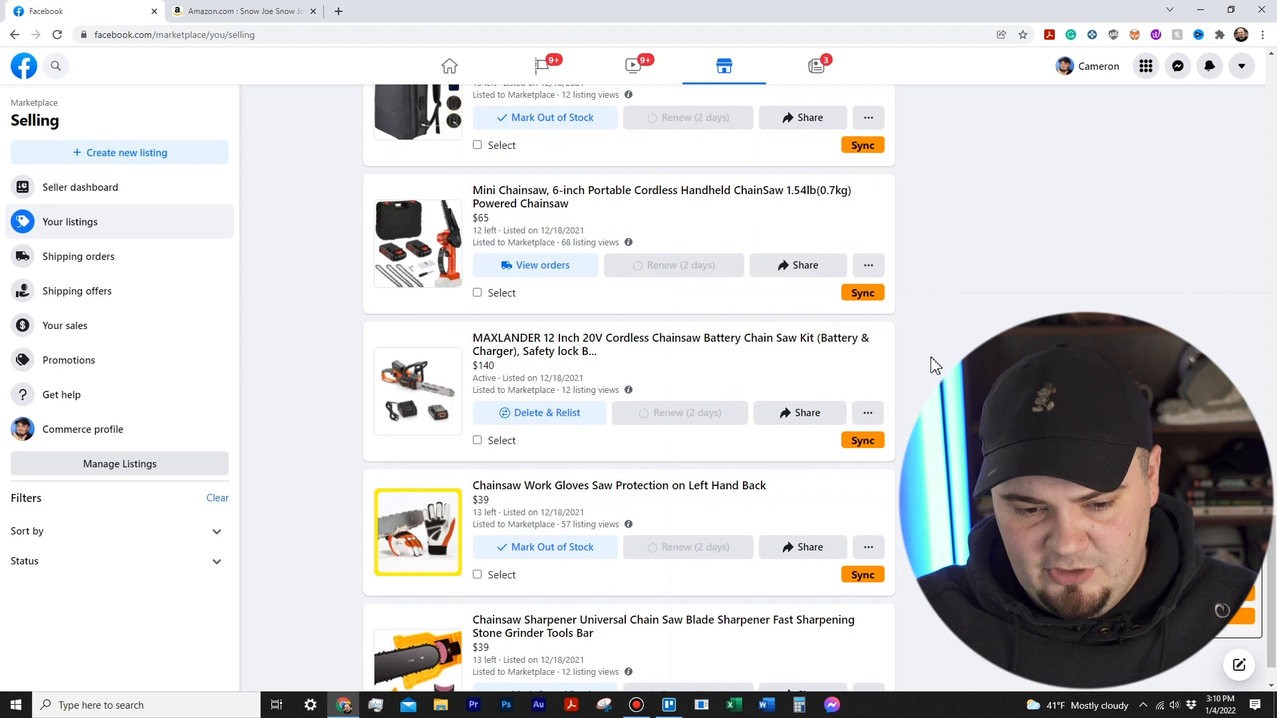
Step: Examine the chainsaw listings from 12/18/2021, comparing their prices, listing views and orders
scroll(946, 353, "up", 8)
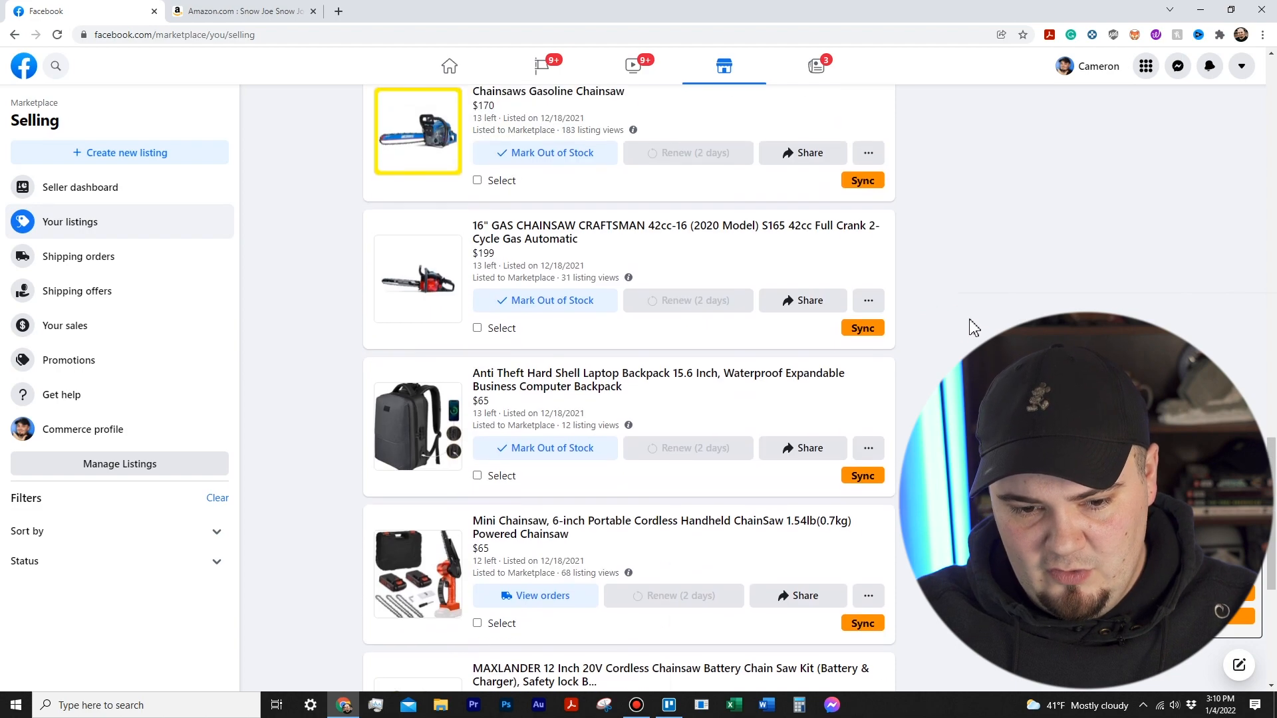
scroll(629, 385, "up", 4)
scroll(629, 385, "down", 3)
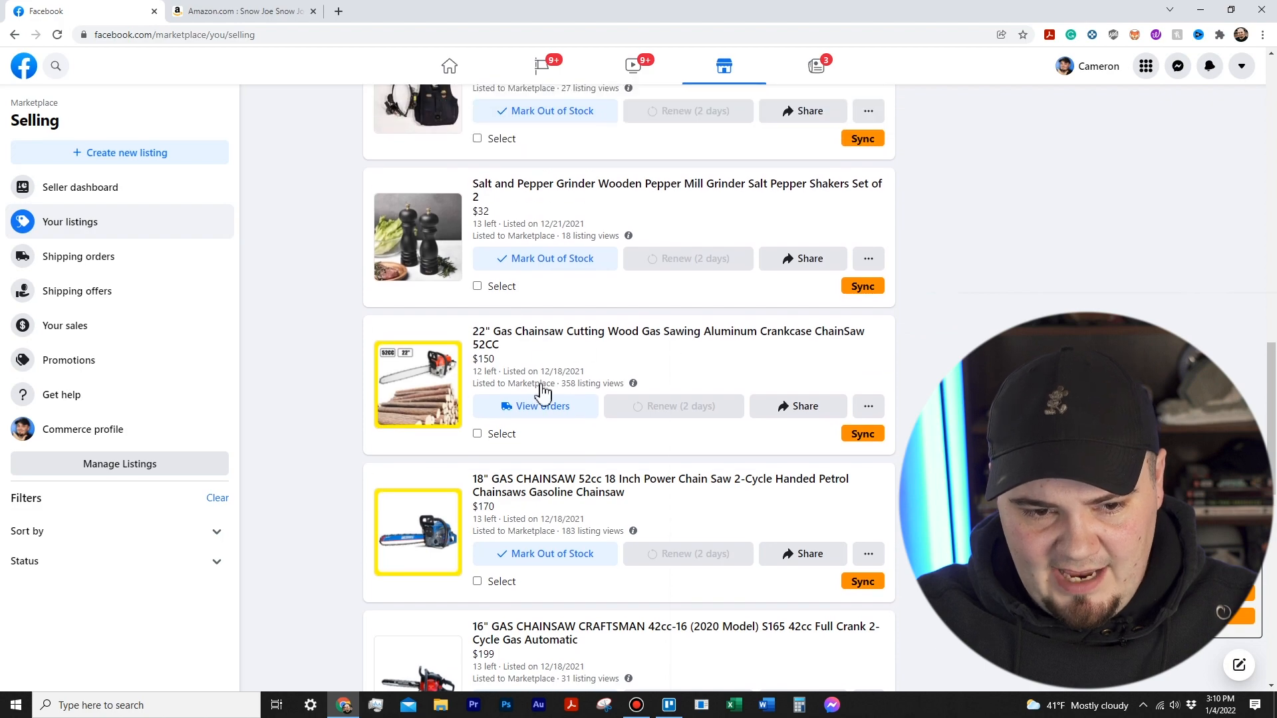
scroll(705, 380, "down", 5)
scroll(806, 365, "down", 5)
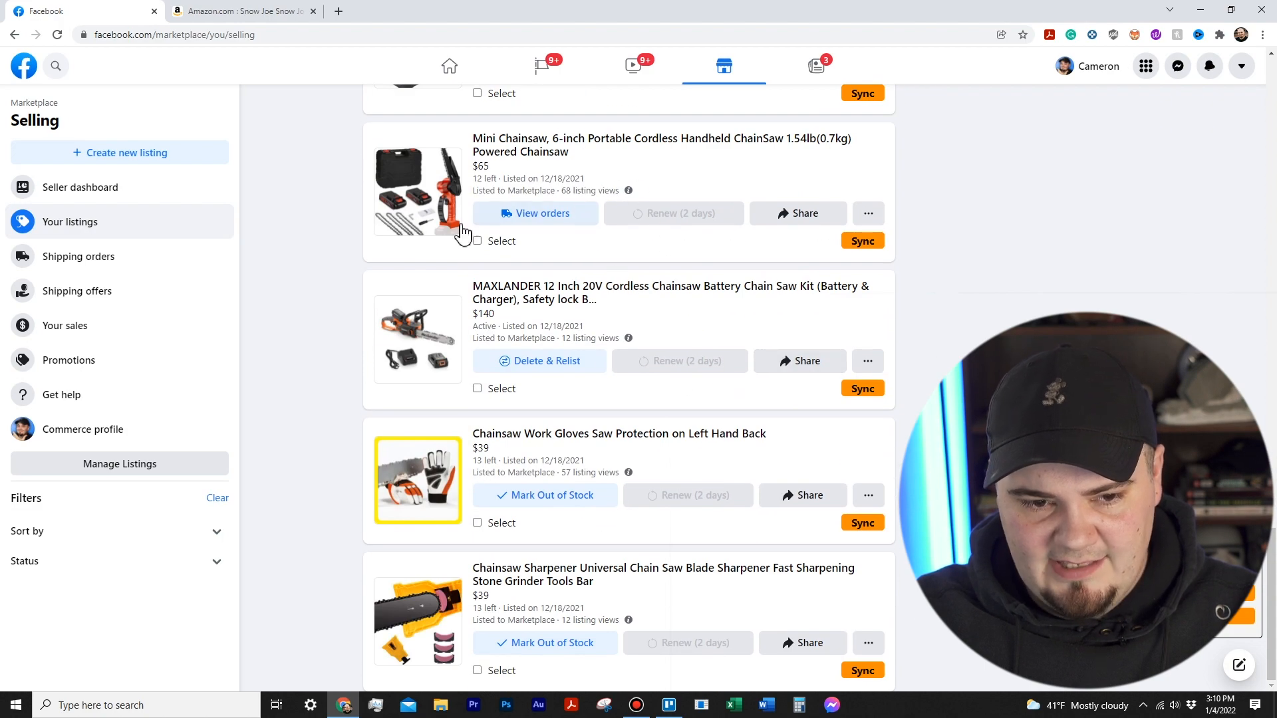
scroll(934, 289, "up", 5)
scroll(579, 341, "down", 3)
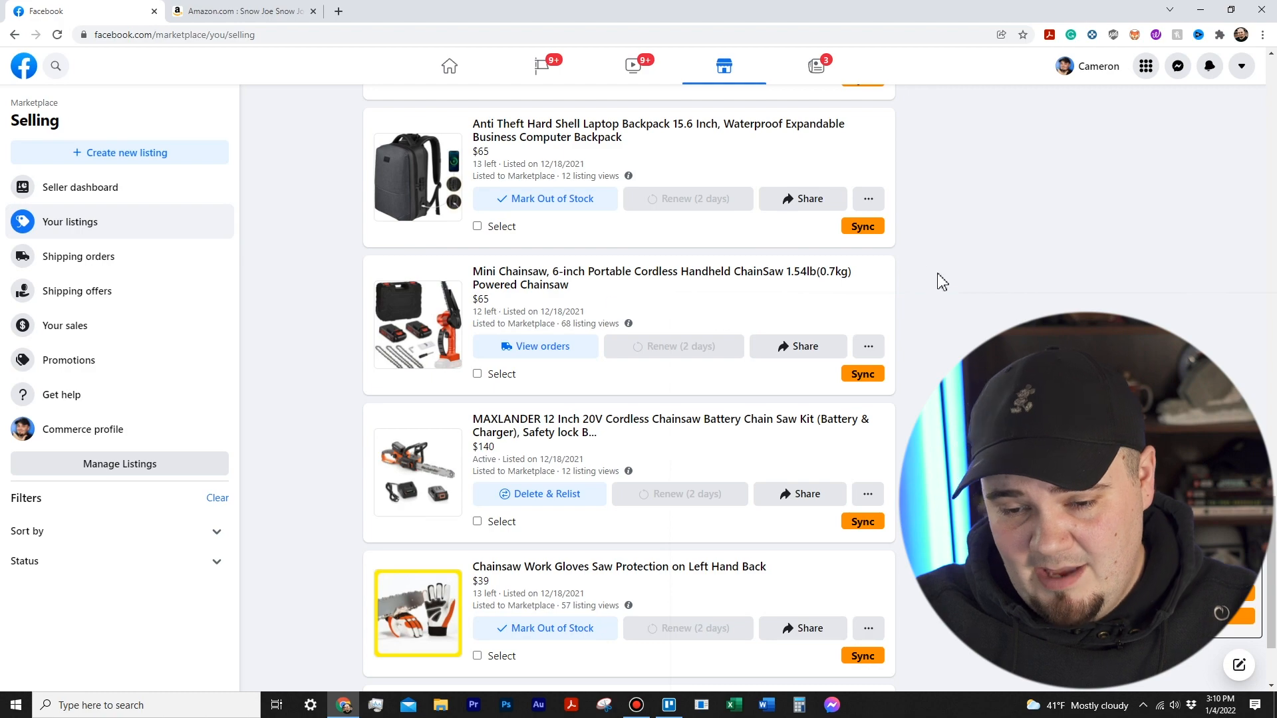
scroll(922, 276, "up", 8)
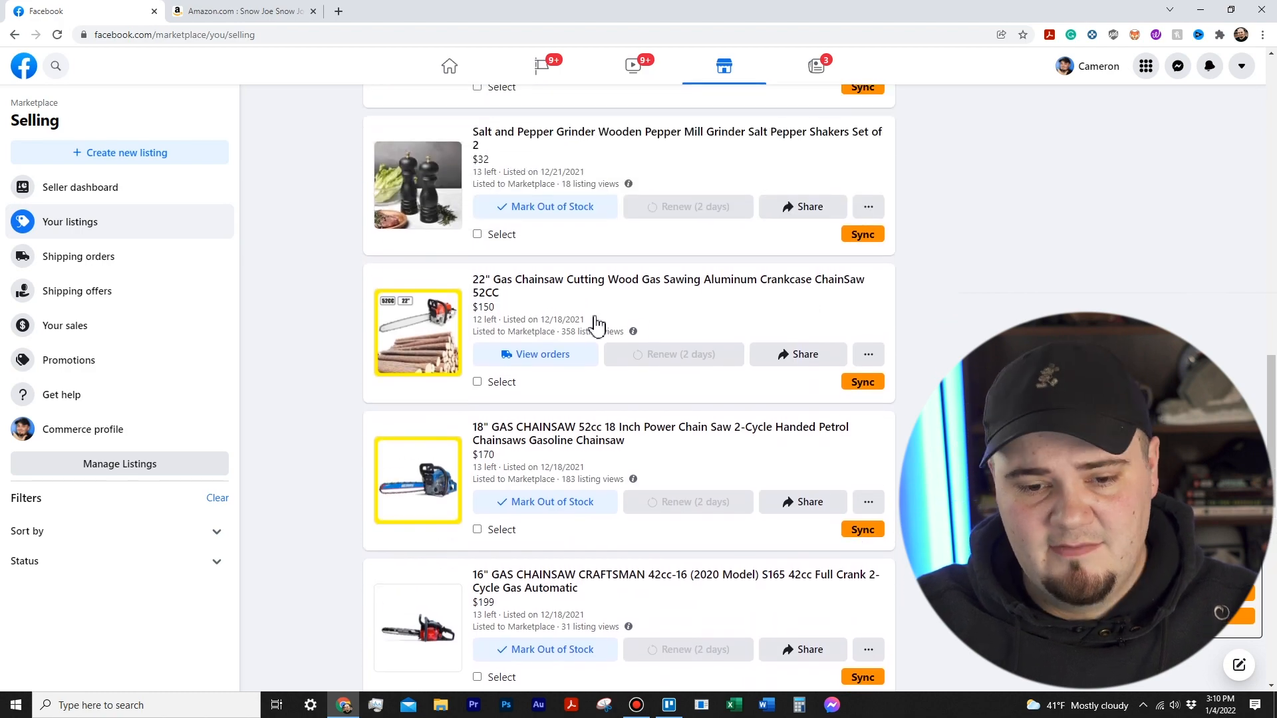
scroll(932, 308, "up", 5)
scroll(921, 311, "down", 3)
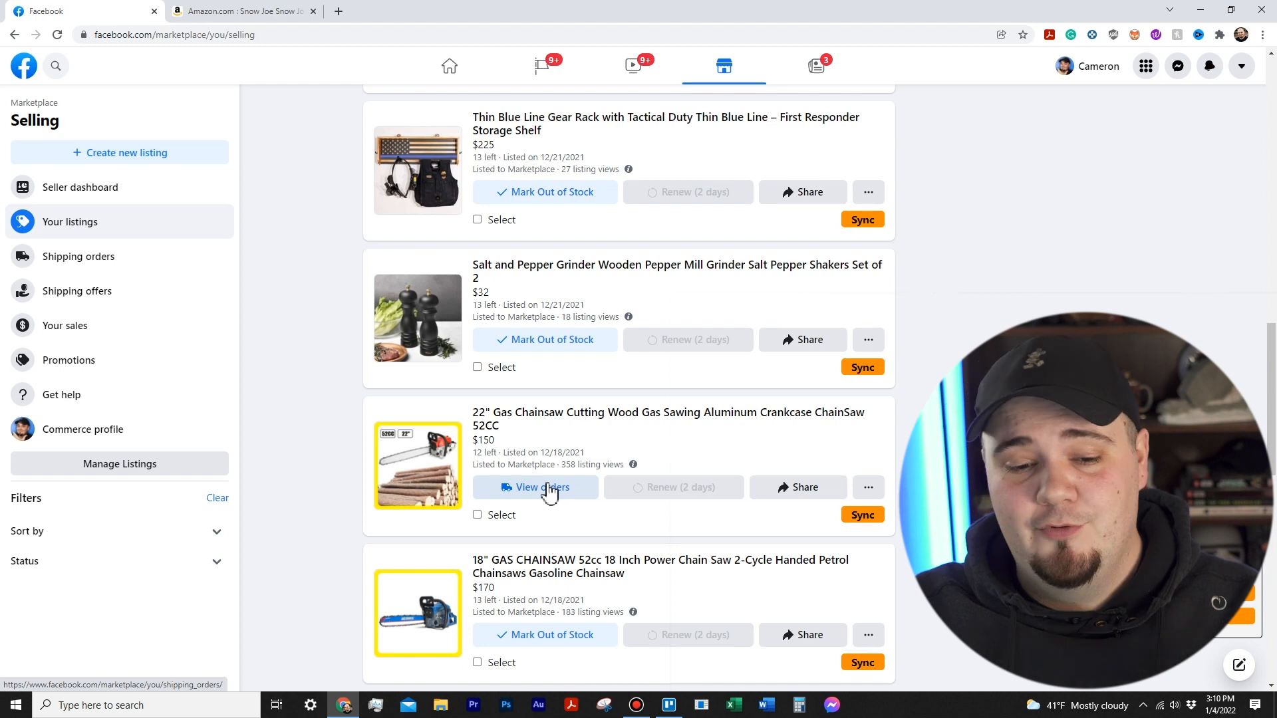
Step: Review the newer listings, from the thin blue line gear rack and trailer hitch light bar up to the weight bench
scroll(592, 280, "up", 2)
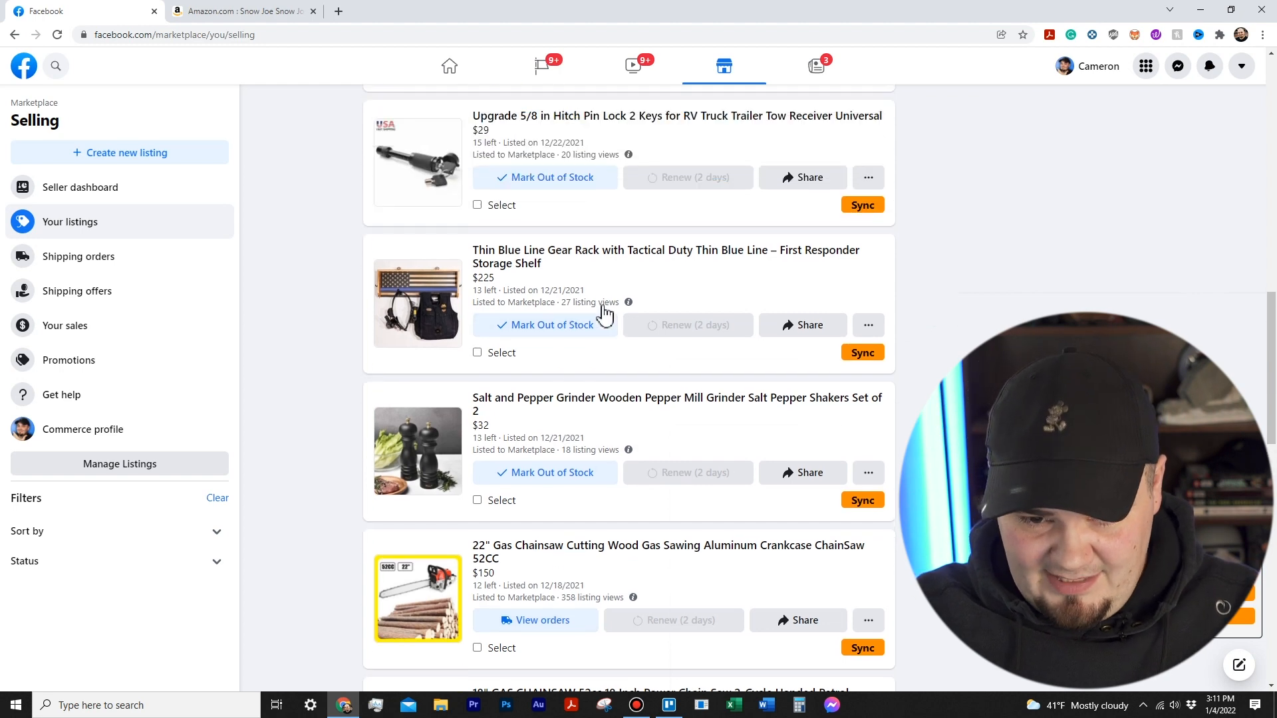
scroll(602, 312, "up", 4)
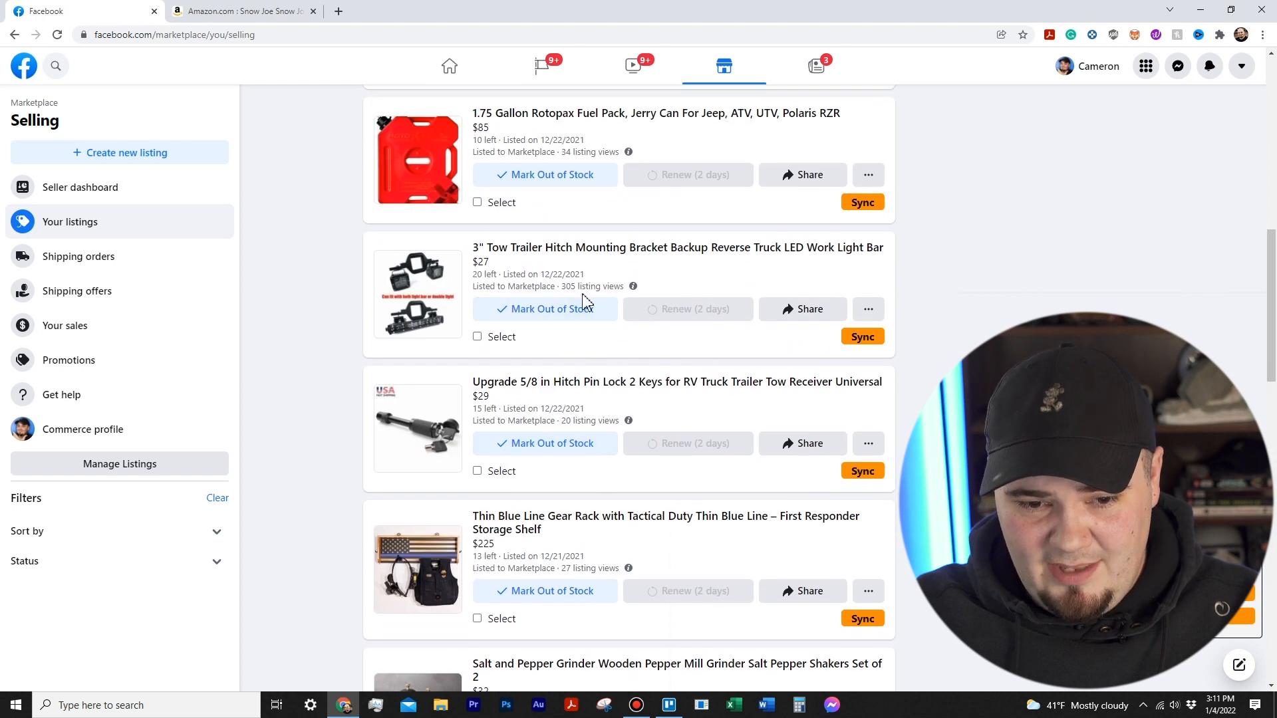
scroll(585, 310, "up", 1)
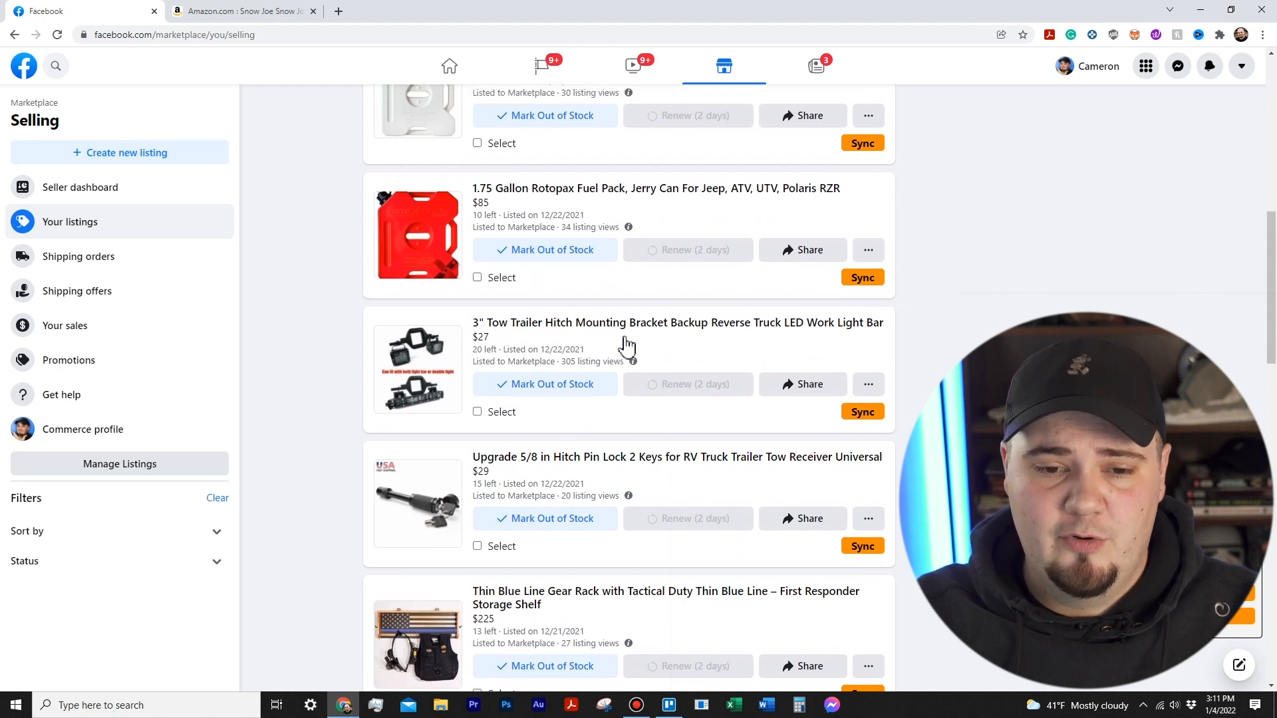
scroll(627, 345, "up", 3)
scroll(628, 345, "up", 1)
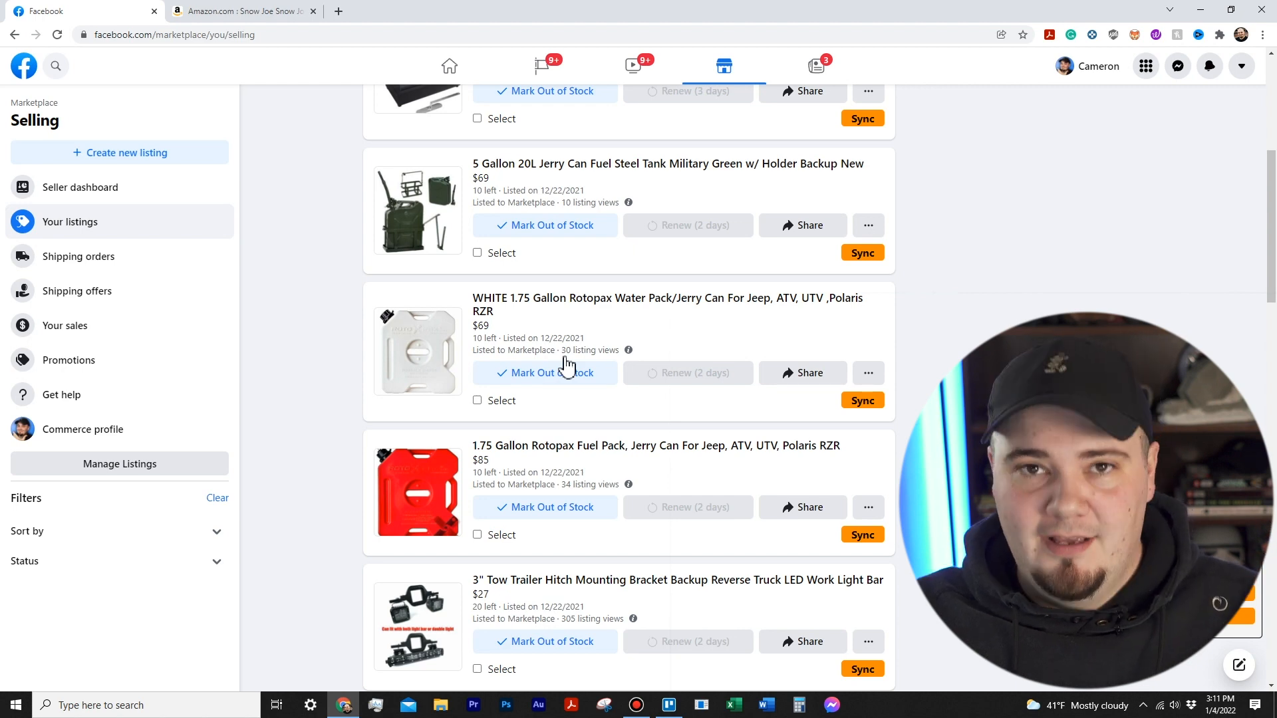
scroll(570, 365, "up", 4)
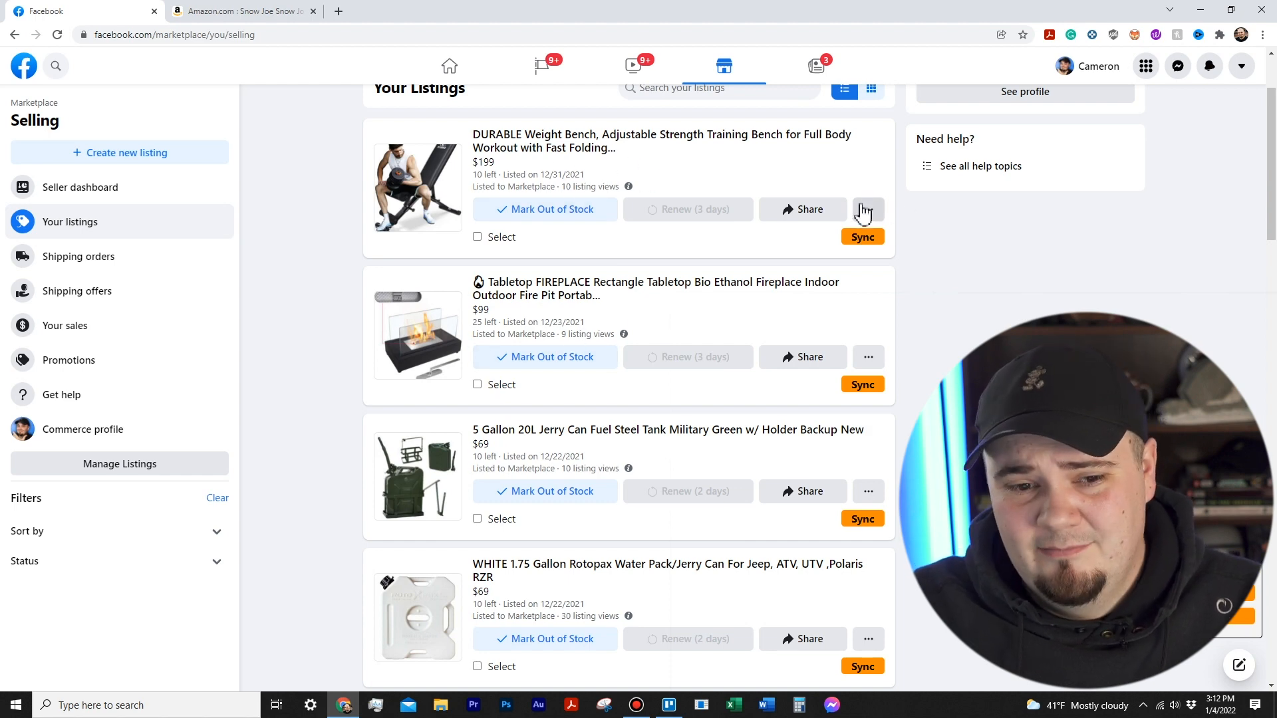
scroll(892, 339, "up", 2)
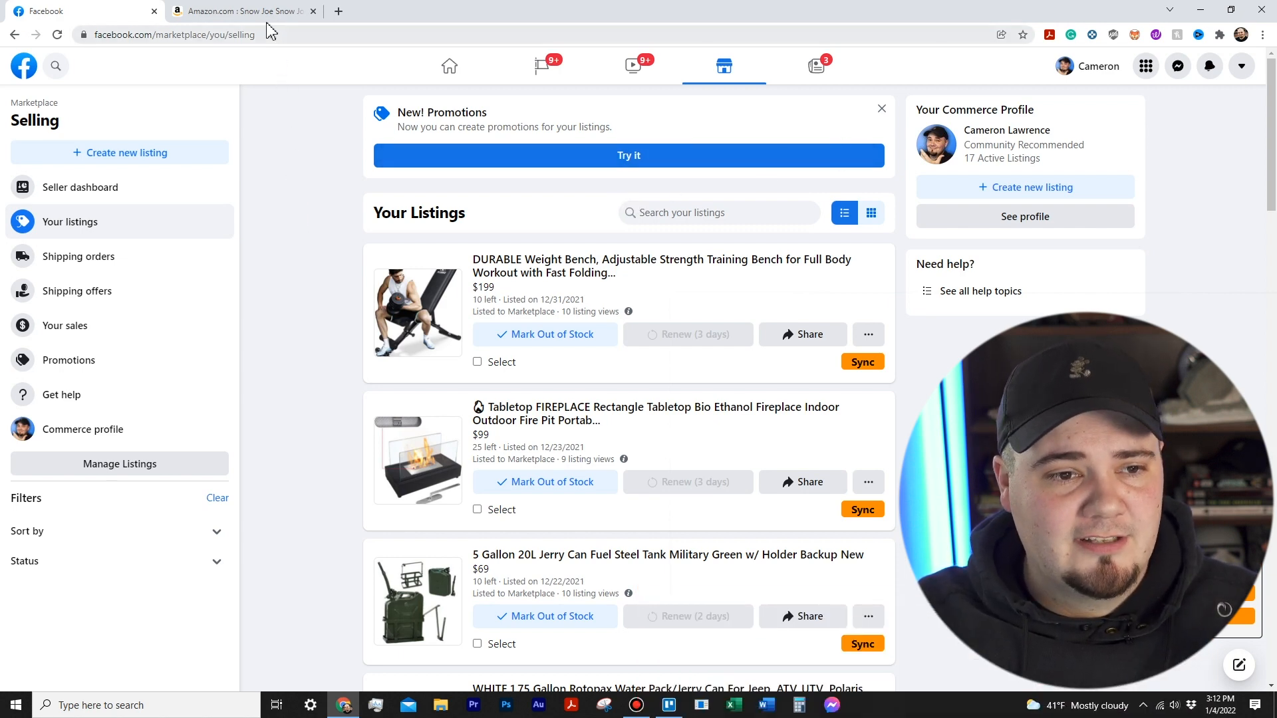
Step: Start a new Marketplace listing of the Item for Sale type
left_click(128, 155)
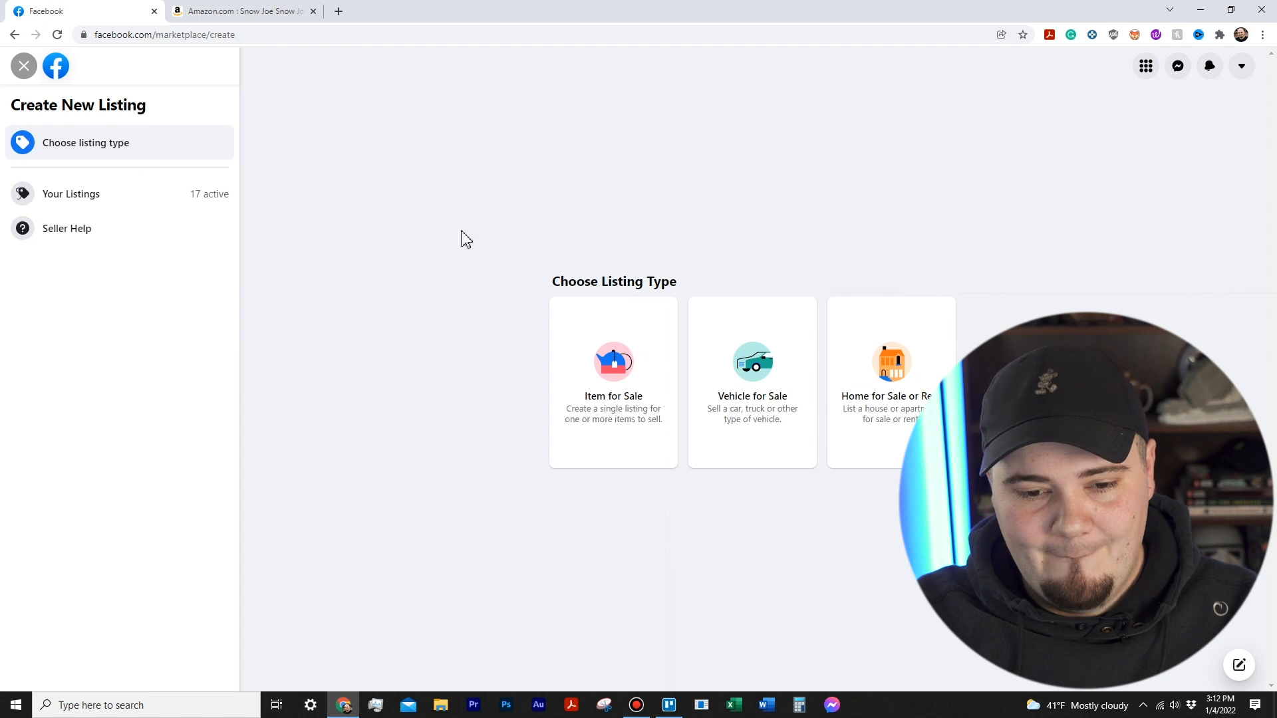
left_click(639, 386)
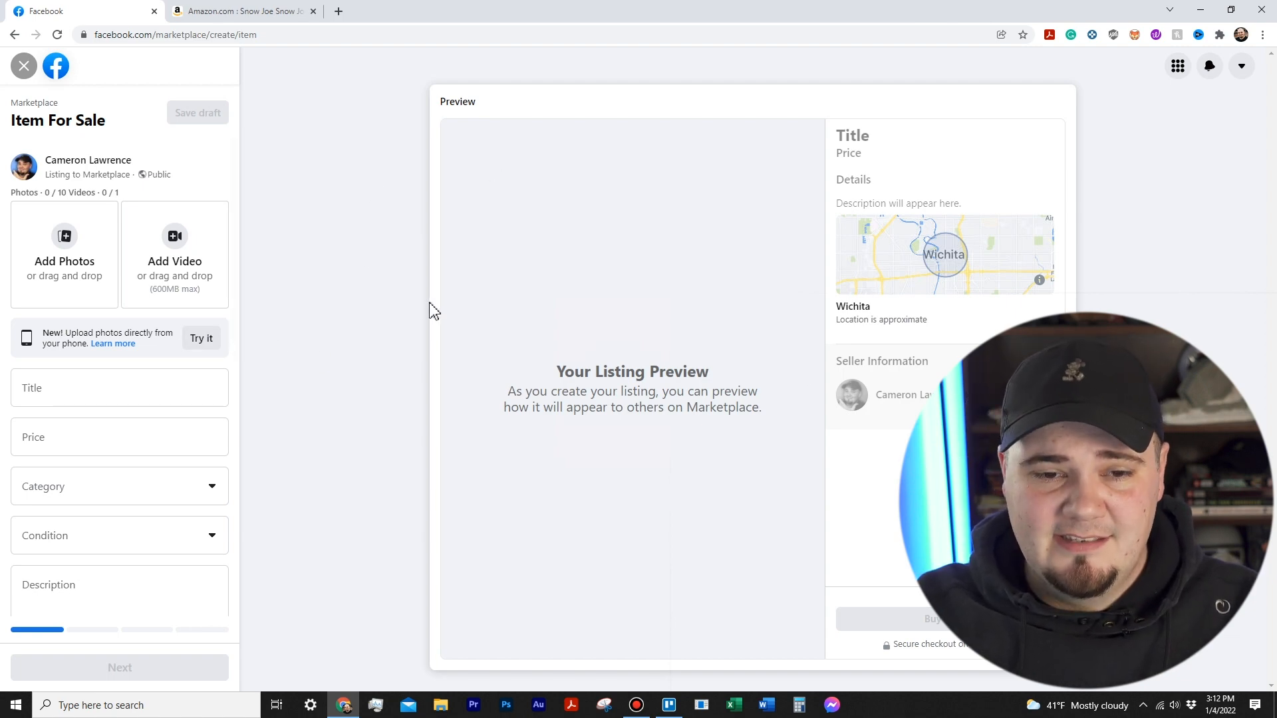
key("Tab")
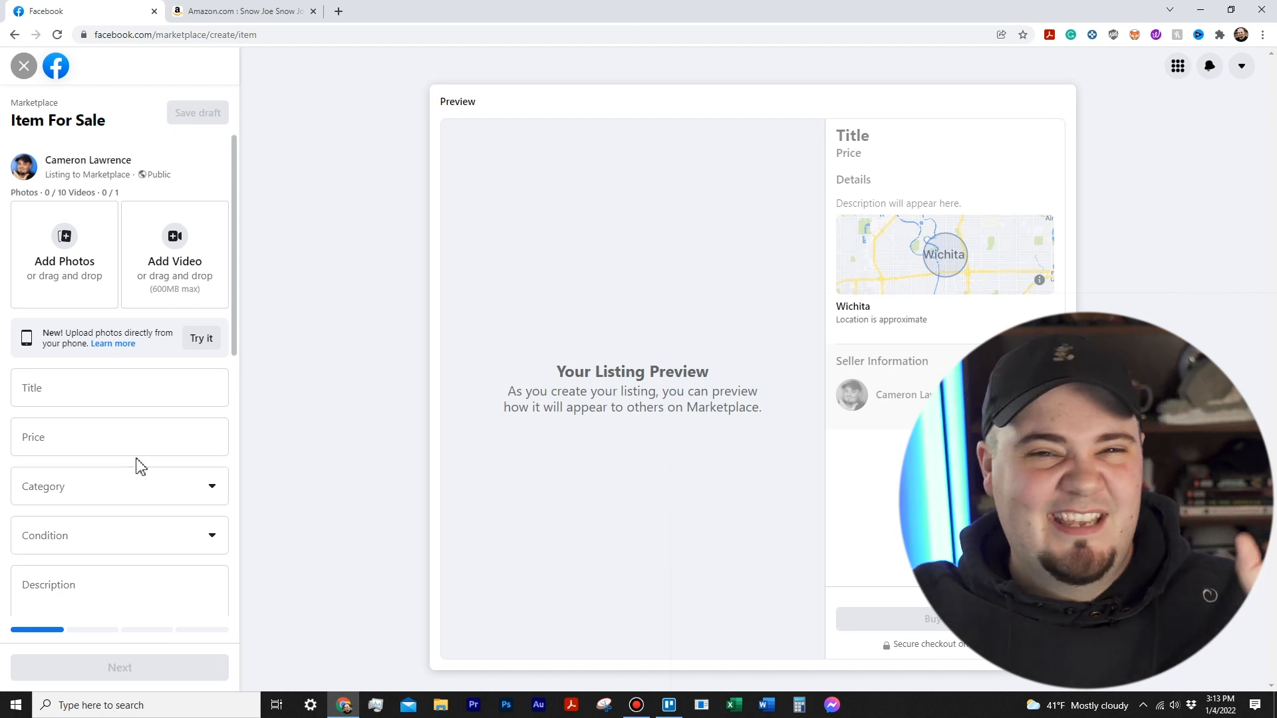
left_click(81, 442)
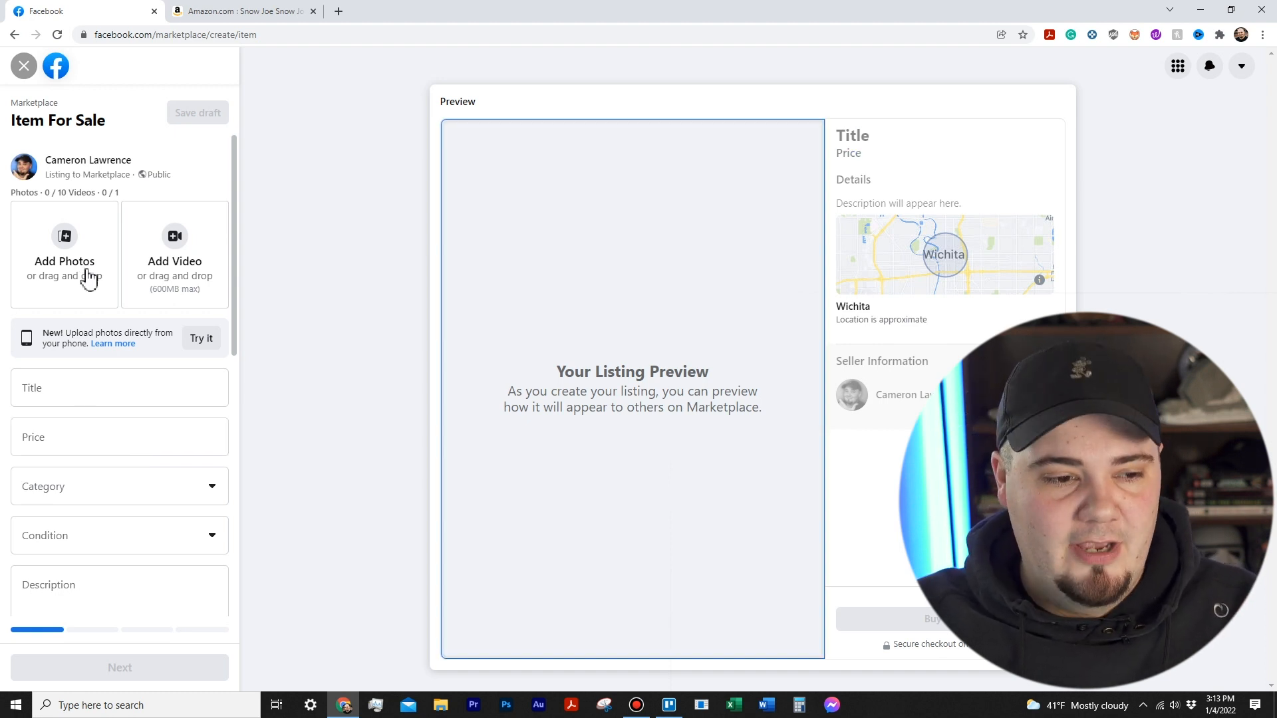
Step: Look over the item form's fields, from photos, title and price to item variants, product tags and SKU
scroll(183, 407, "down", 2)
scroll(133, 339, "up", 2)
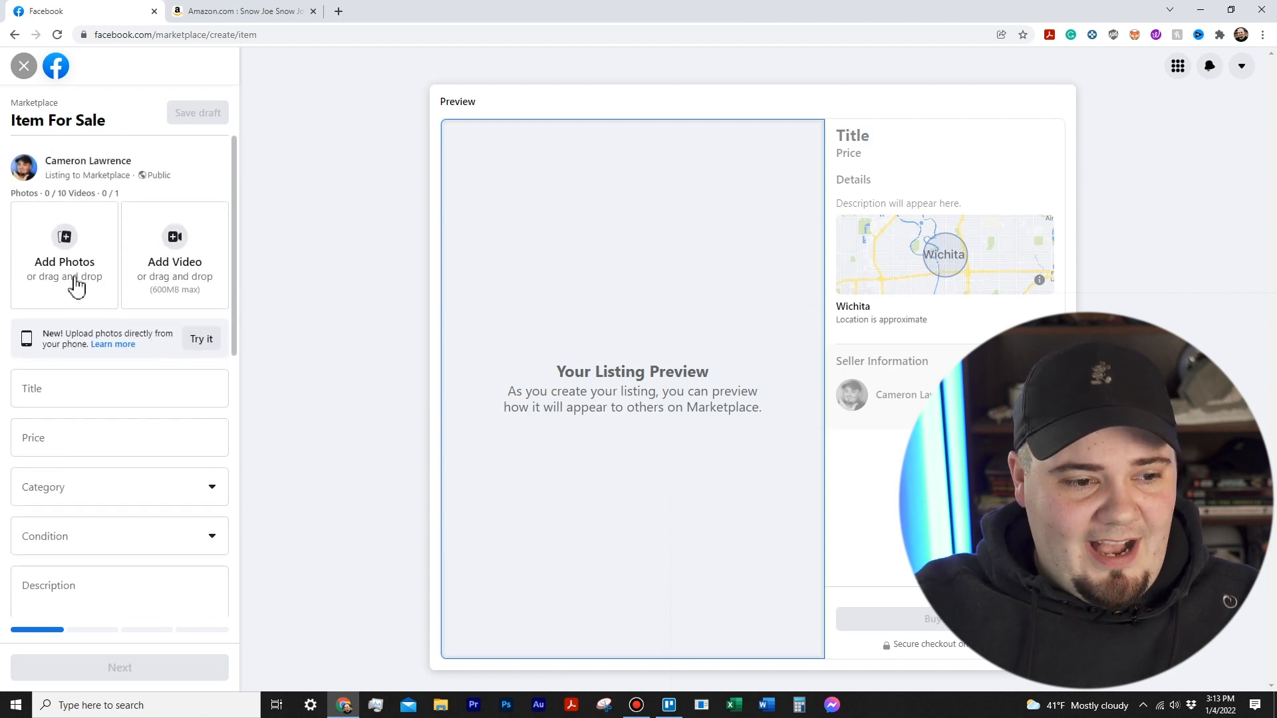
scroll(123, 379, "down", 2)
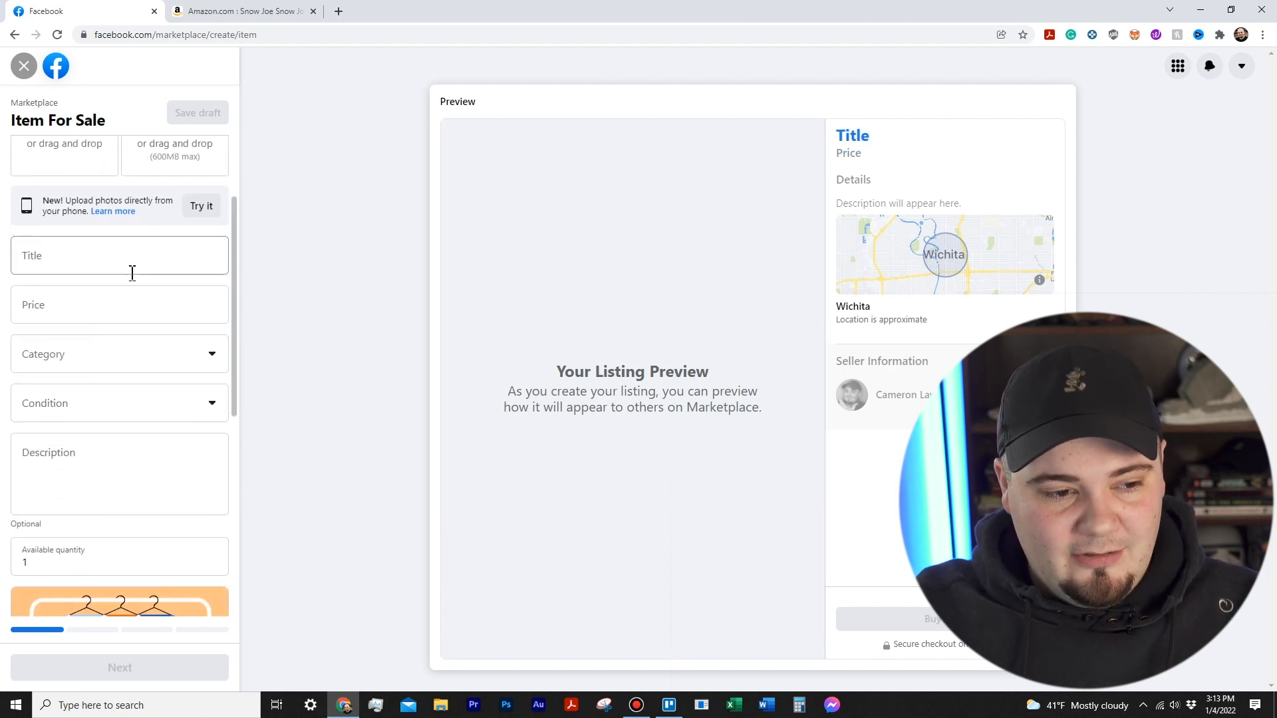
scroll(123, 386, "up", 2)
scroll(134, 379, "down", 8)
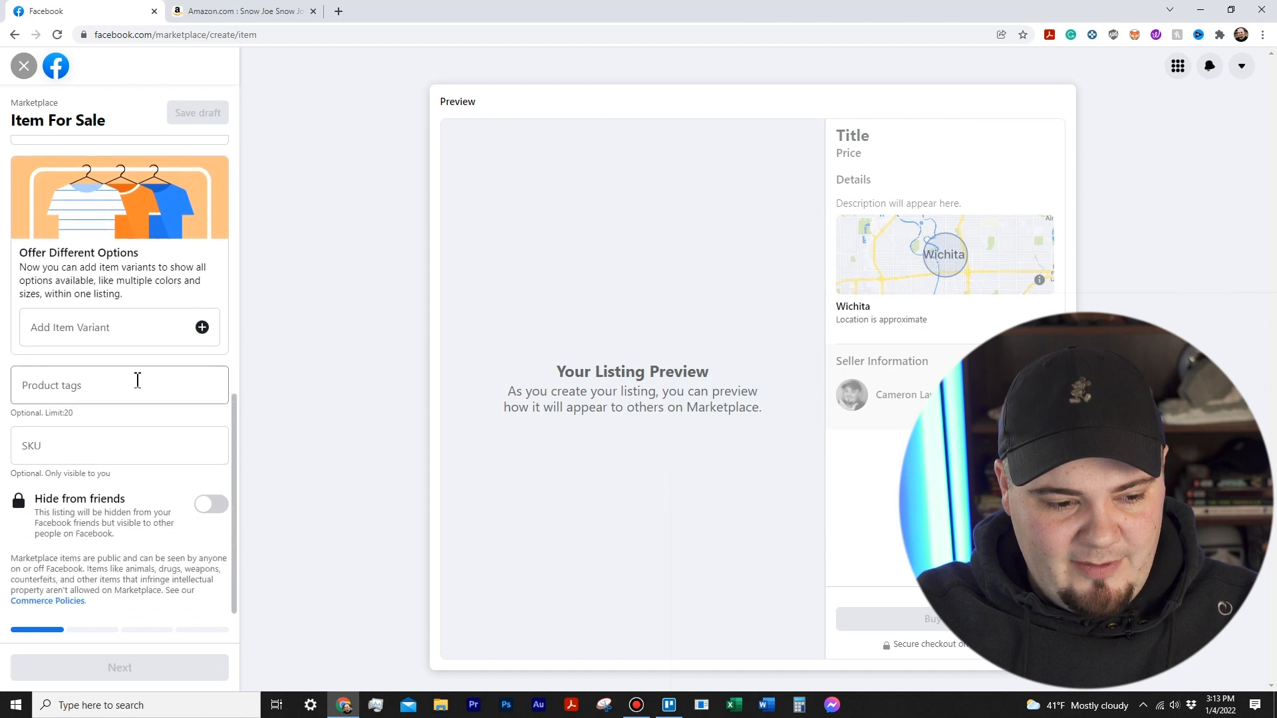
scroll(152, 446, "up", 10)
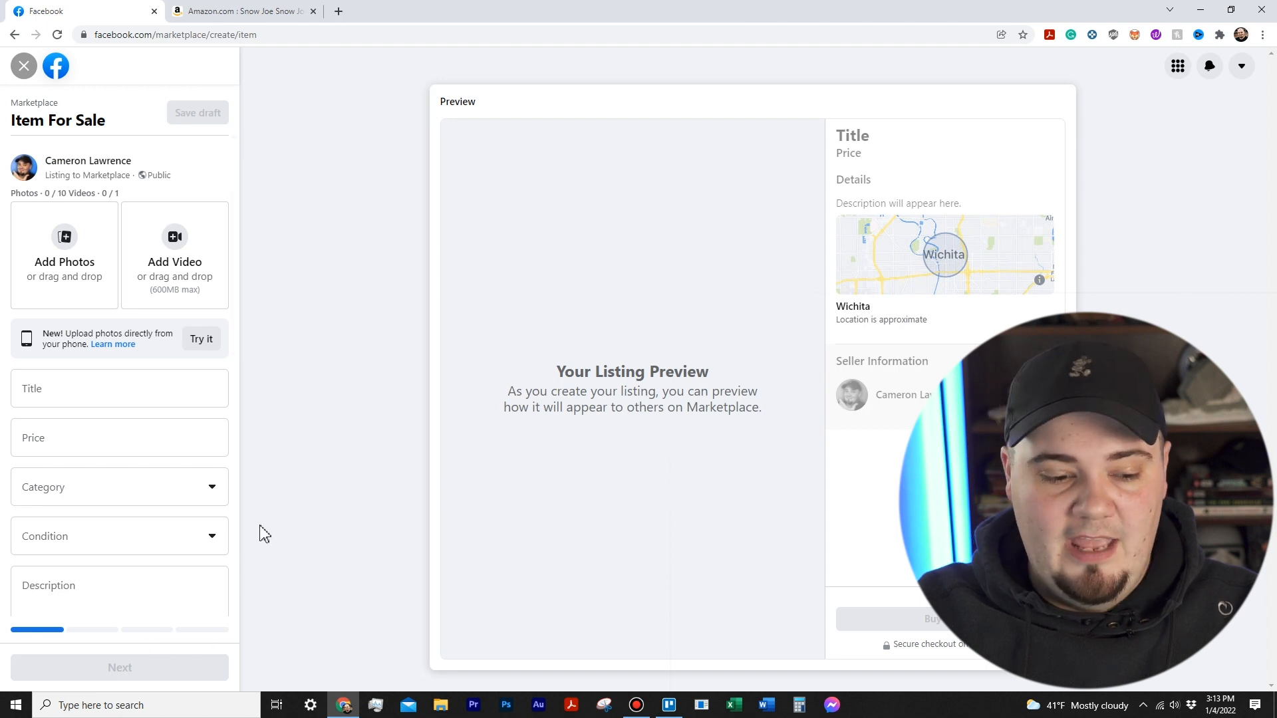
left_click(157, 612)
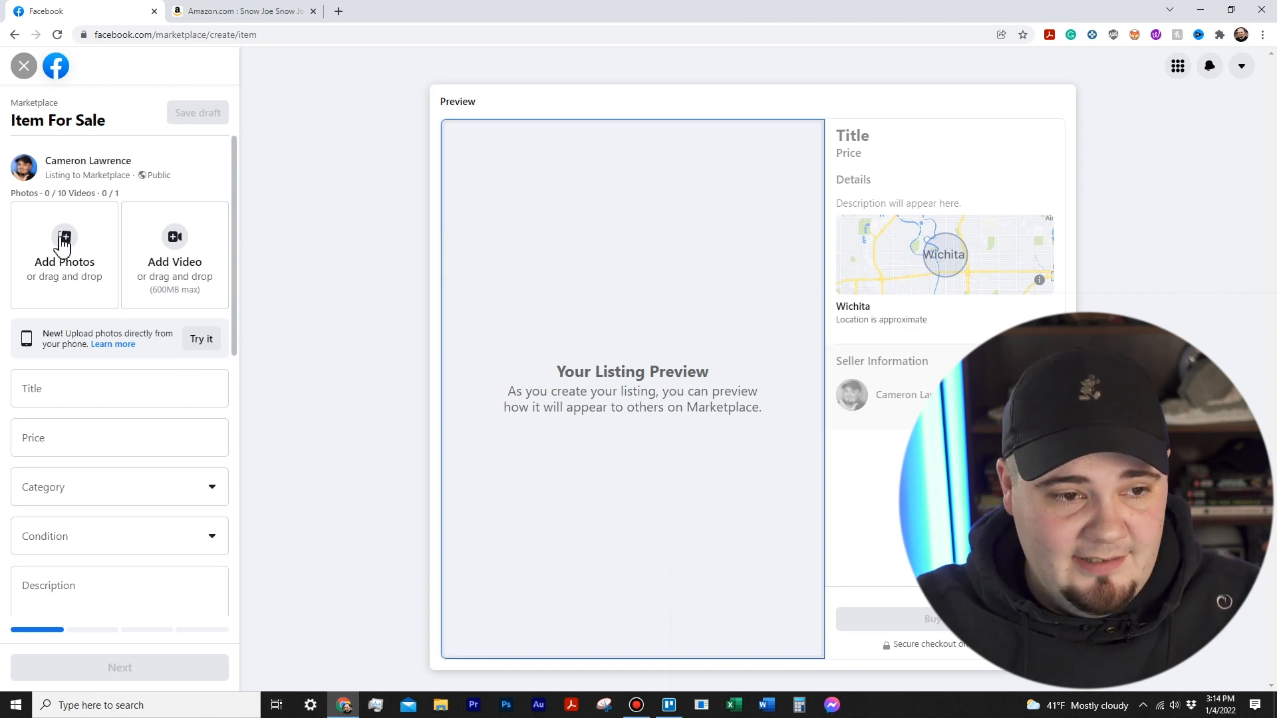
Step: Switch to the Amazon page of the Snow Joe handheld spreader and preview its main product photo
left_click(244, 12)
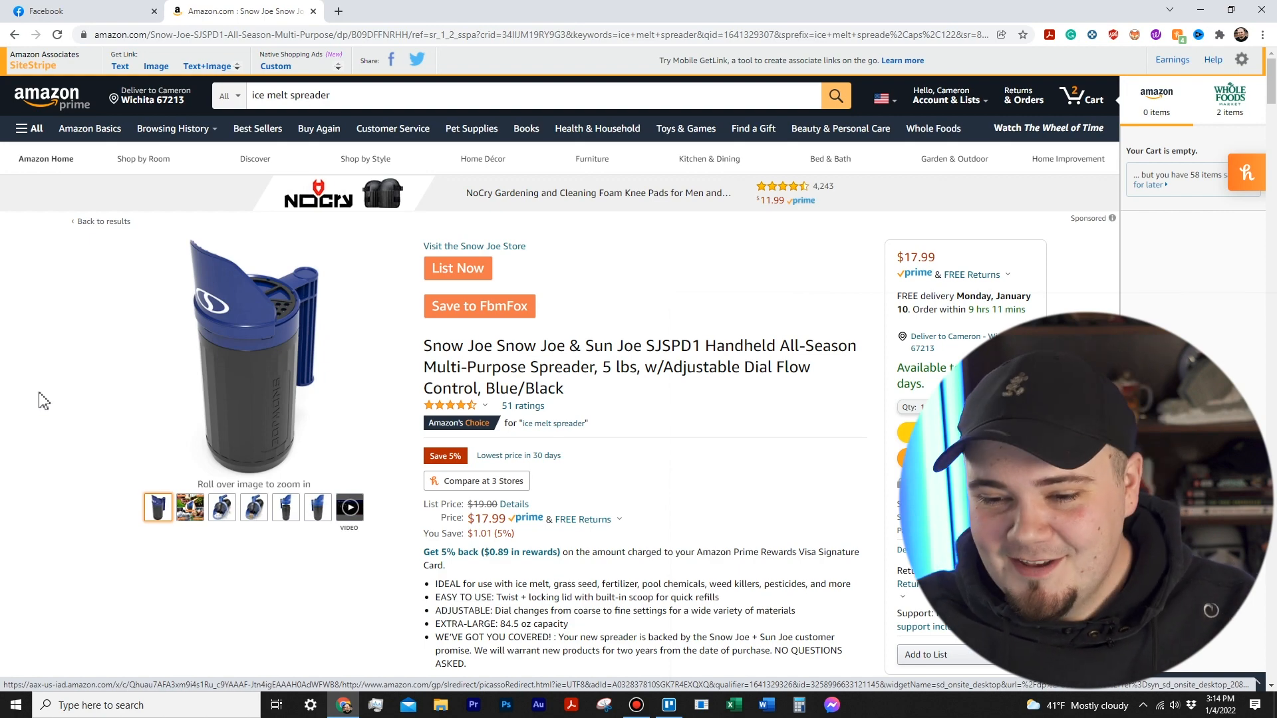
mouse_move(522, 162)
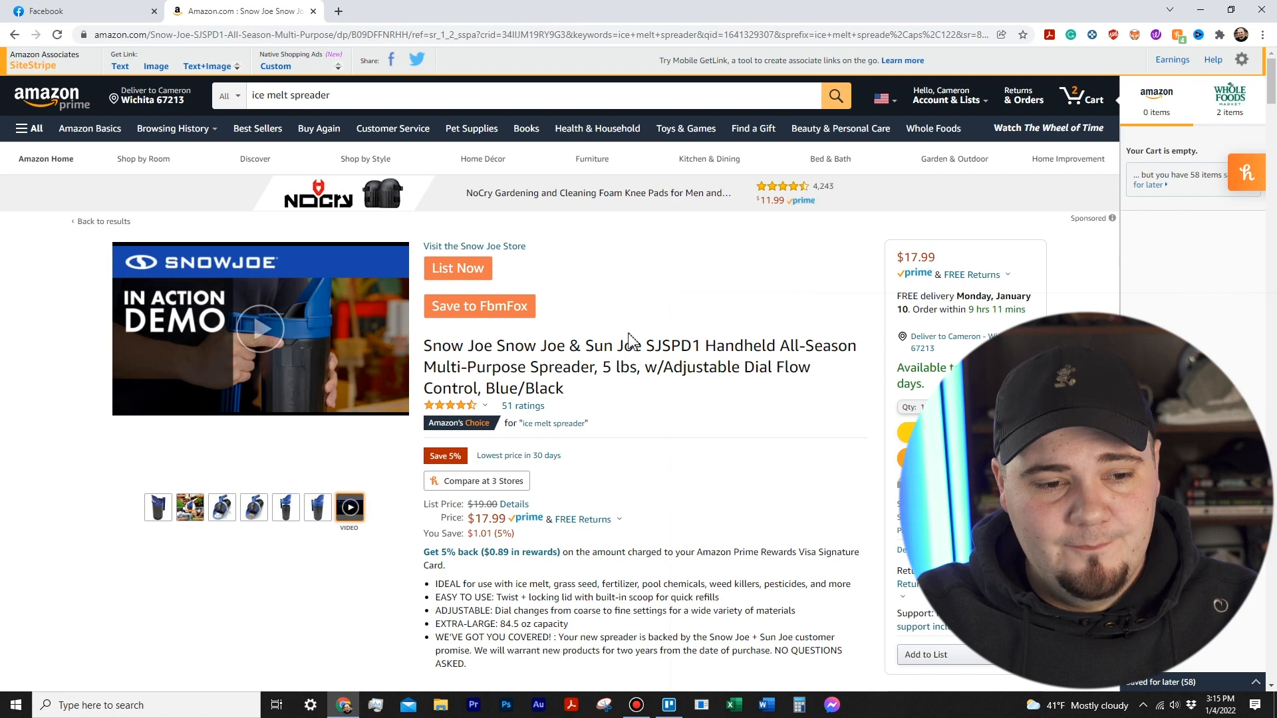
mouse_move(159, 514)
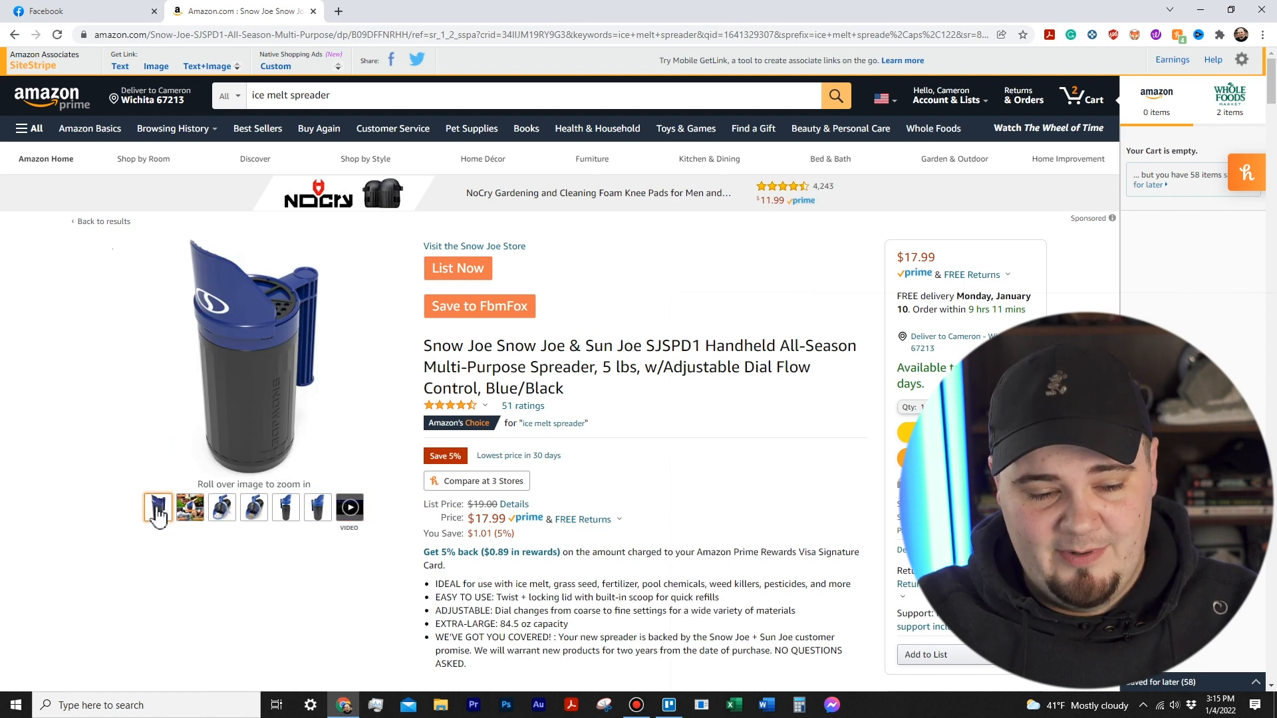
Step: View the spreader's product images enlarged, close the image viewer and return to the Facebook listing form
left_click(263, 374)
right_click(558, 365)
left_click(814, 225)
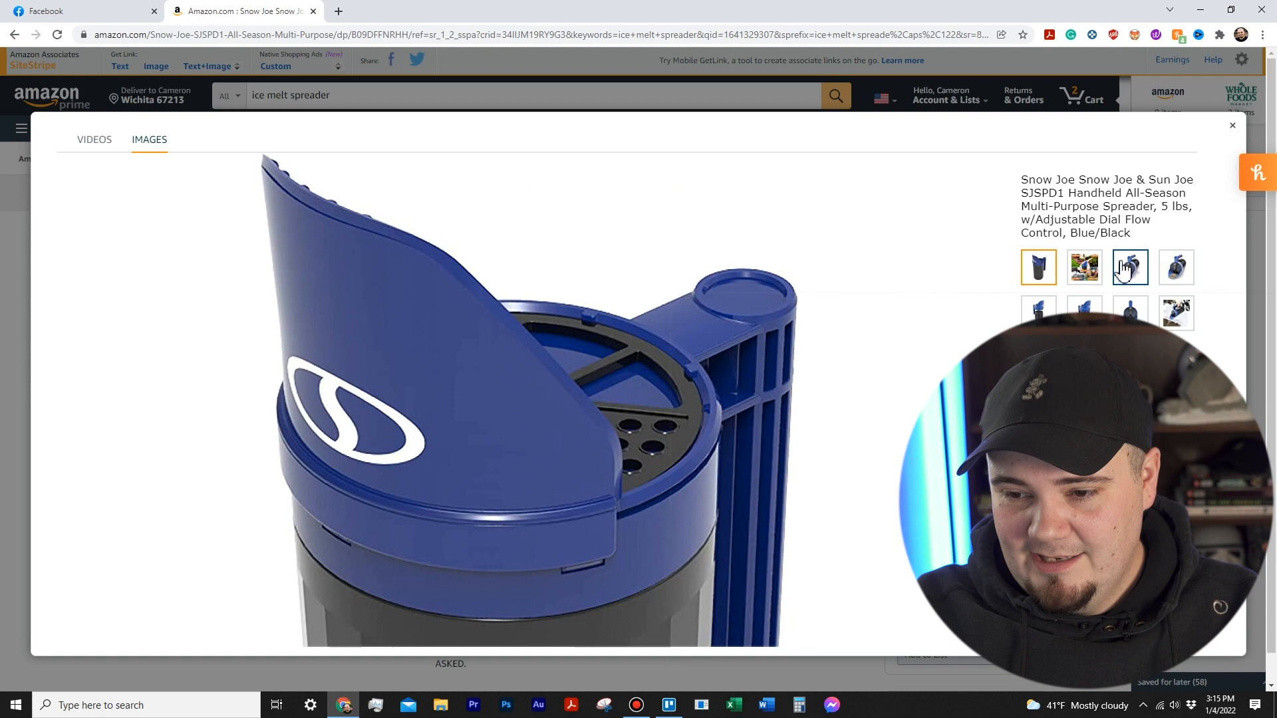
left_click(1095, 272)
left_click(1119, 276)
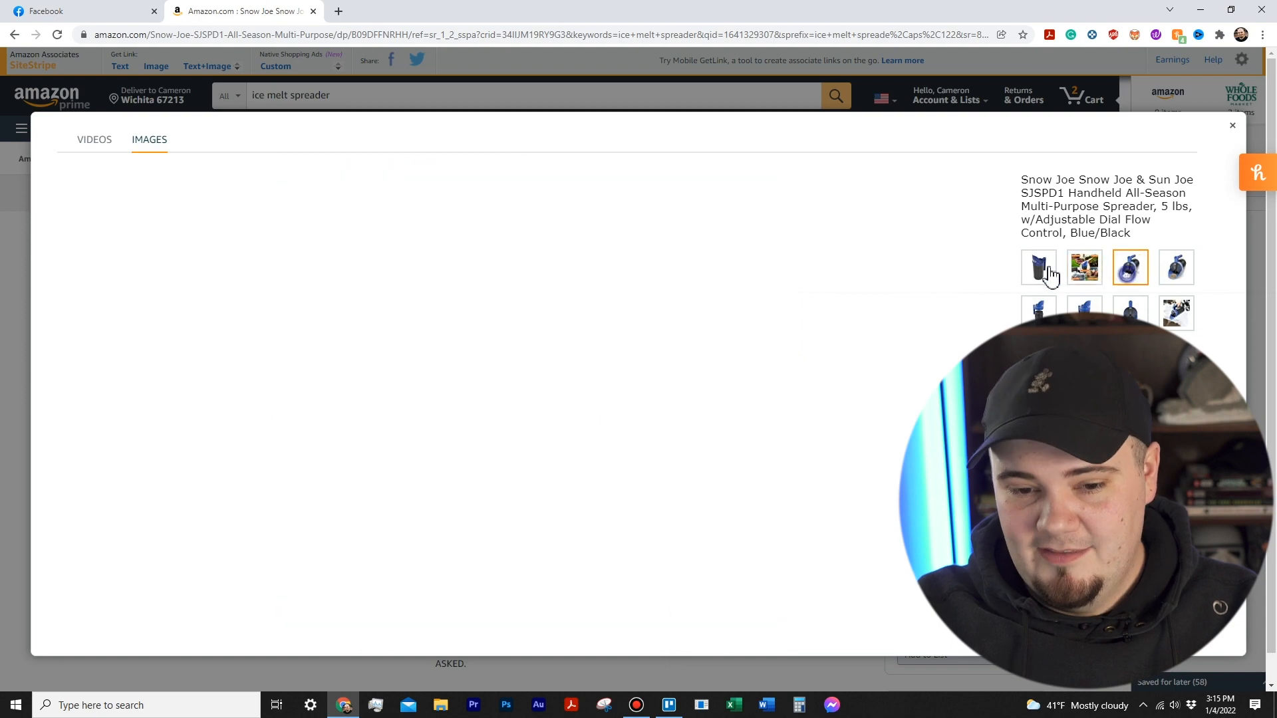
left_click(1231, 130)
left_click(107, 11)
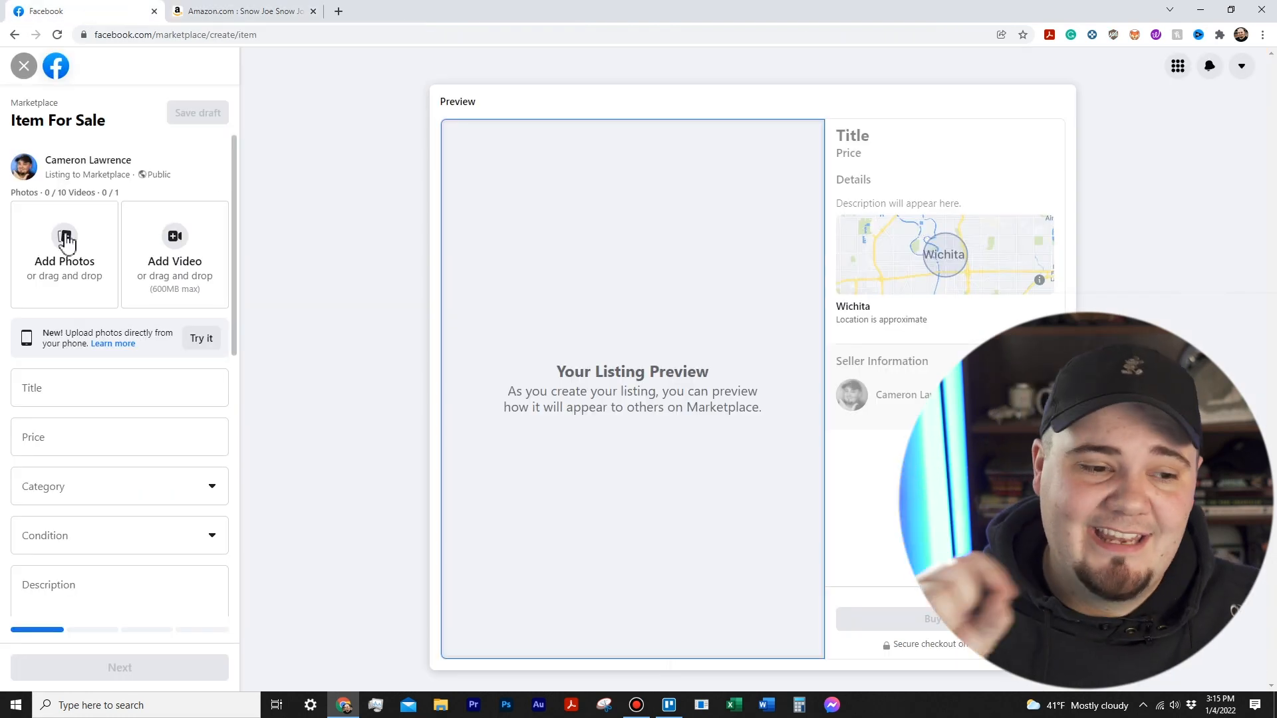
Step: Copy the spreader's full product title from the Amazon page and paste it into the listing's title
left_click(243, 11)
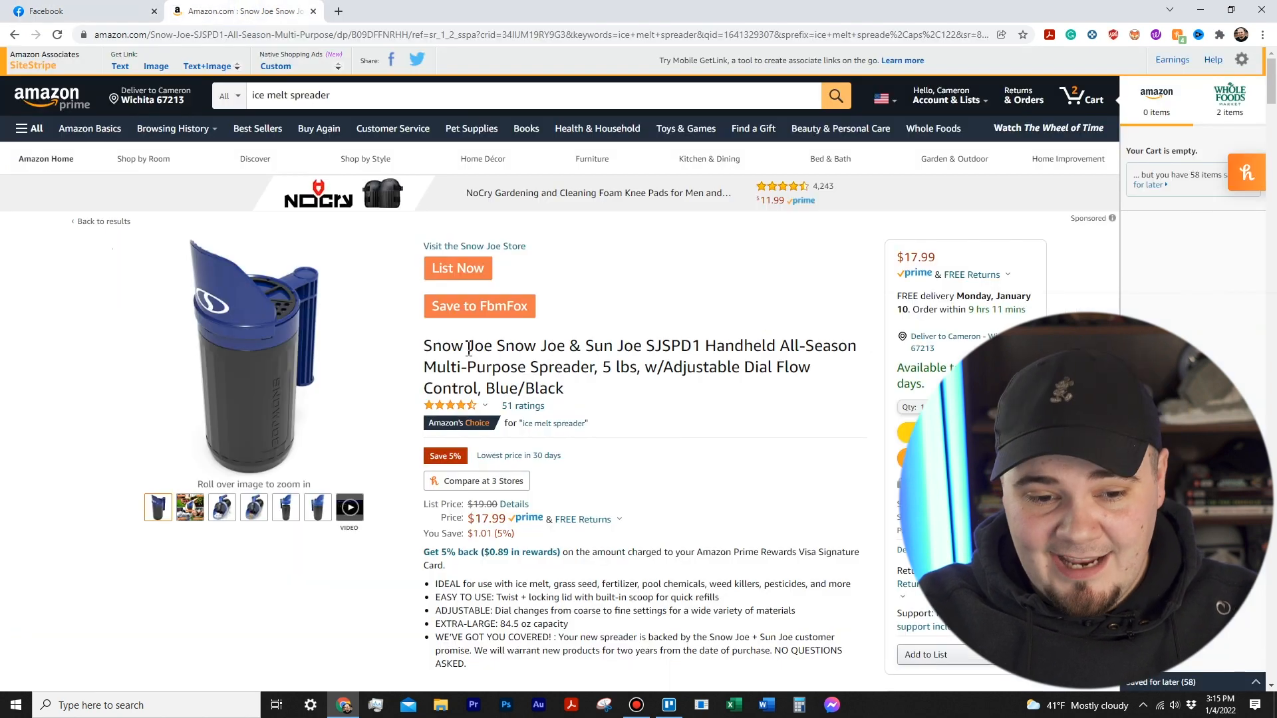
left_click_drag(423, 346, 590, 391)
key("ctrl+c")
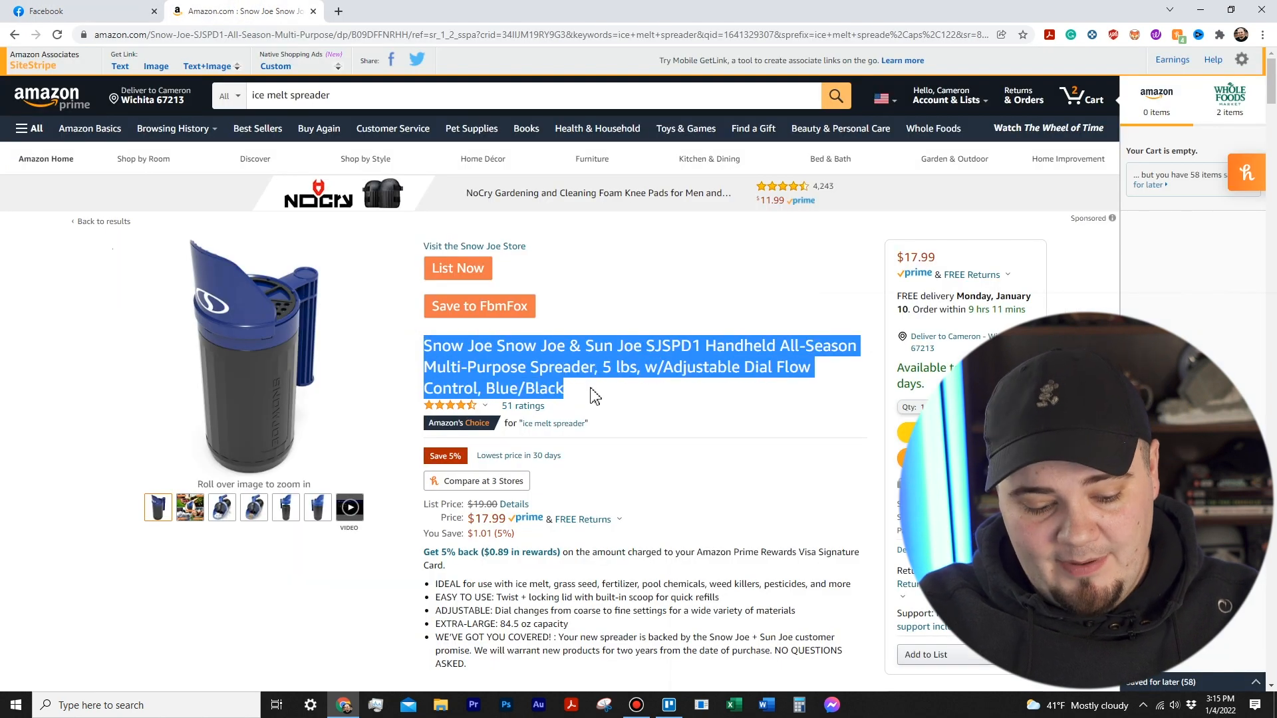
right_click(563, 354)
left_click(588, 360)
left_click(83, 11)
left_click(76, 385)
key("ctrl+v")
left_click_drag(93, 401, 14, 399)
left_click(57, 397)
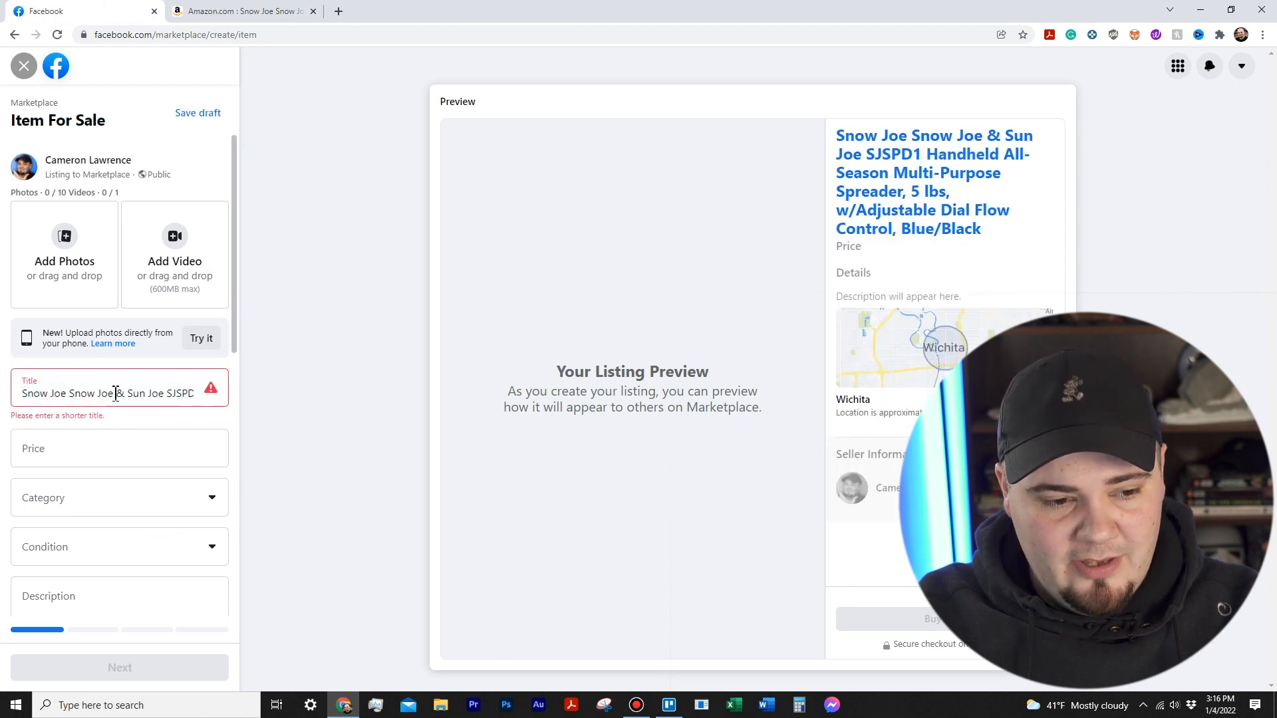
Step: Remove the leading "Snow Joe Snow Joe & Sun Joe SJSPD1" from the title so it starts with "Handheld"
left_click_drag(169, 393, 21, 393)
key("BackSpace")
key("BackSpace")
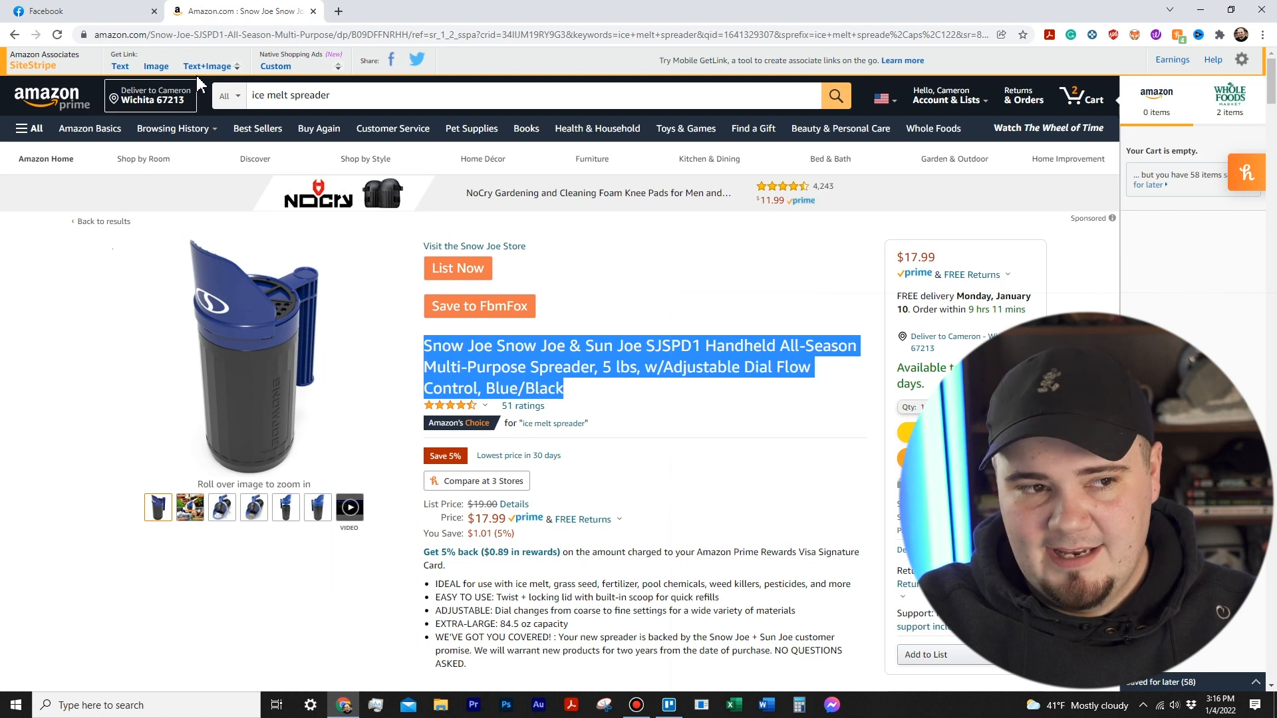
Step: Return from the Amazon page to the listing form and set the item's price to $28
left_click(100, 11)
left_click(90, 431)
type("28")
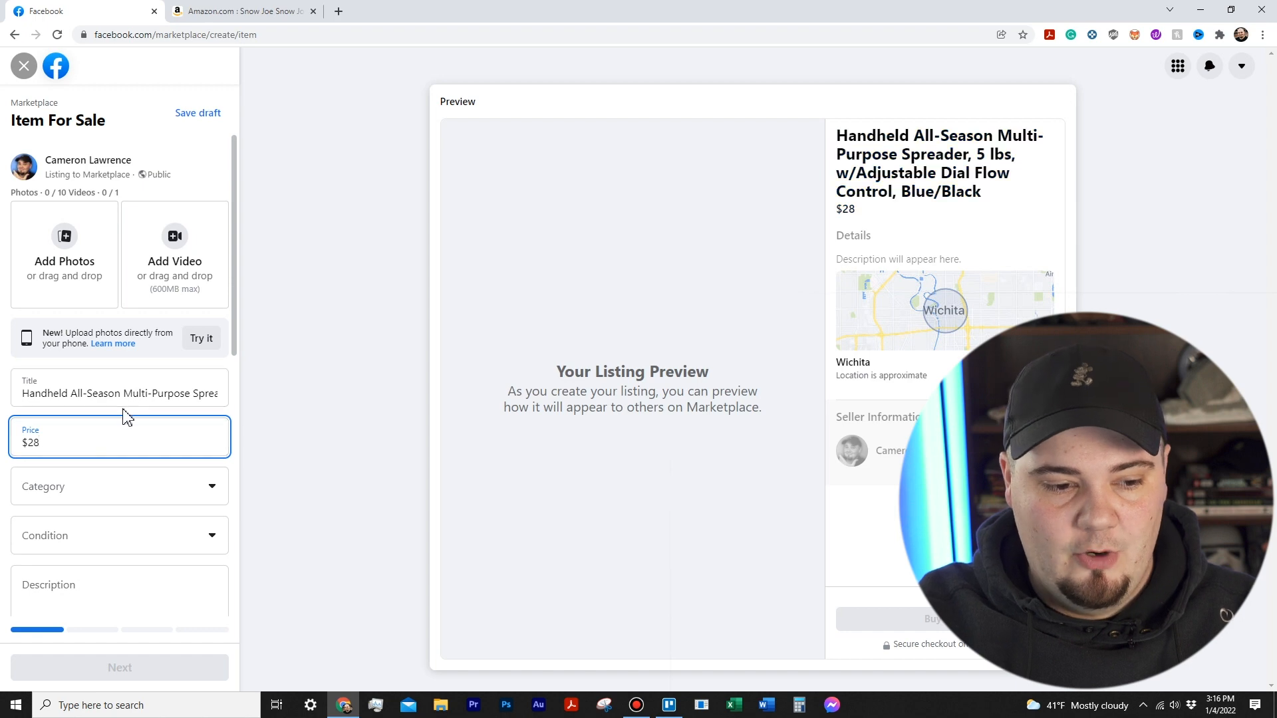
left_click(124, 411)
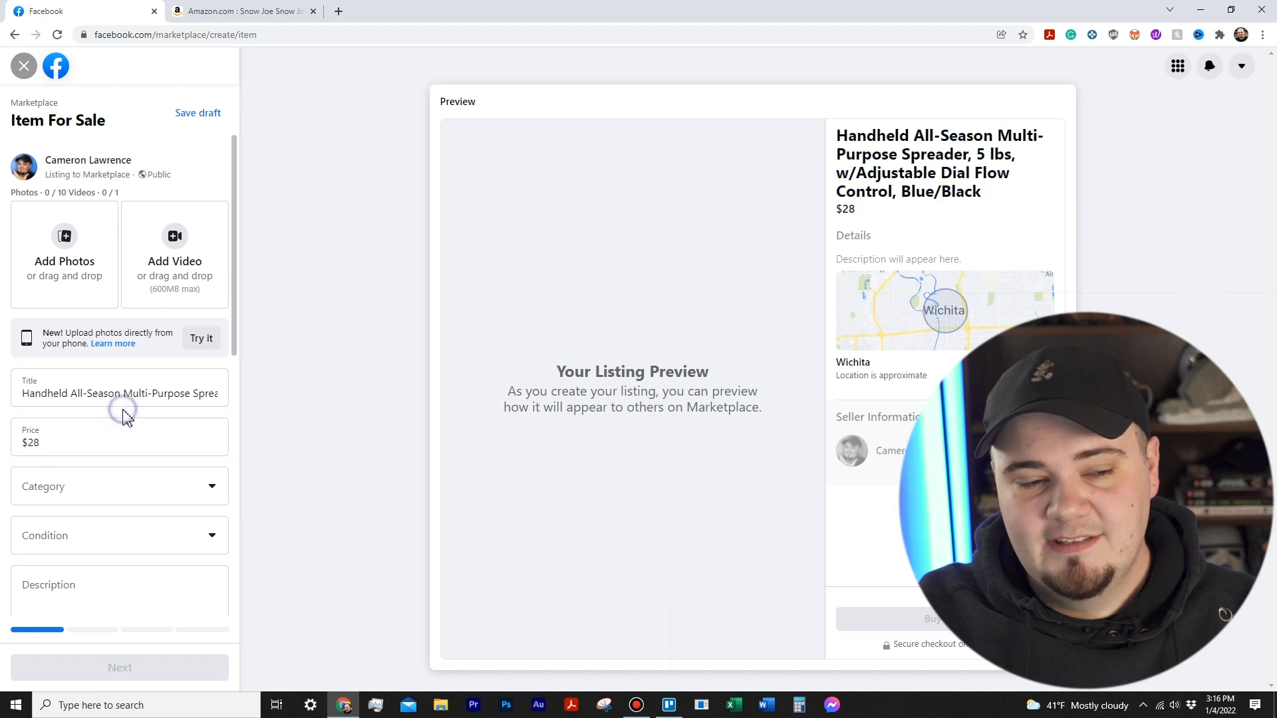
Step: Generate a prefilled Marketplace listing directly from the Amazon product page using List Now
left_click(236, 11)
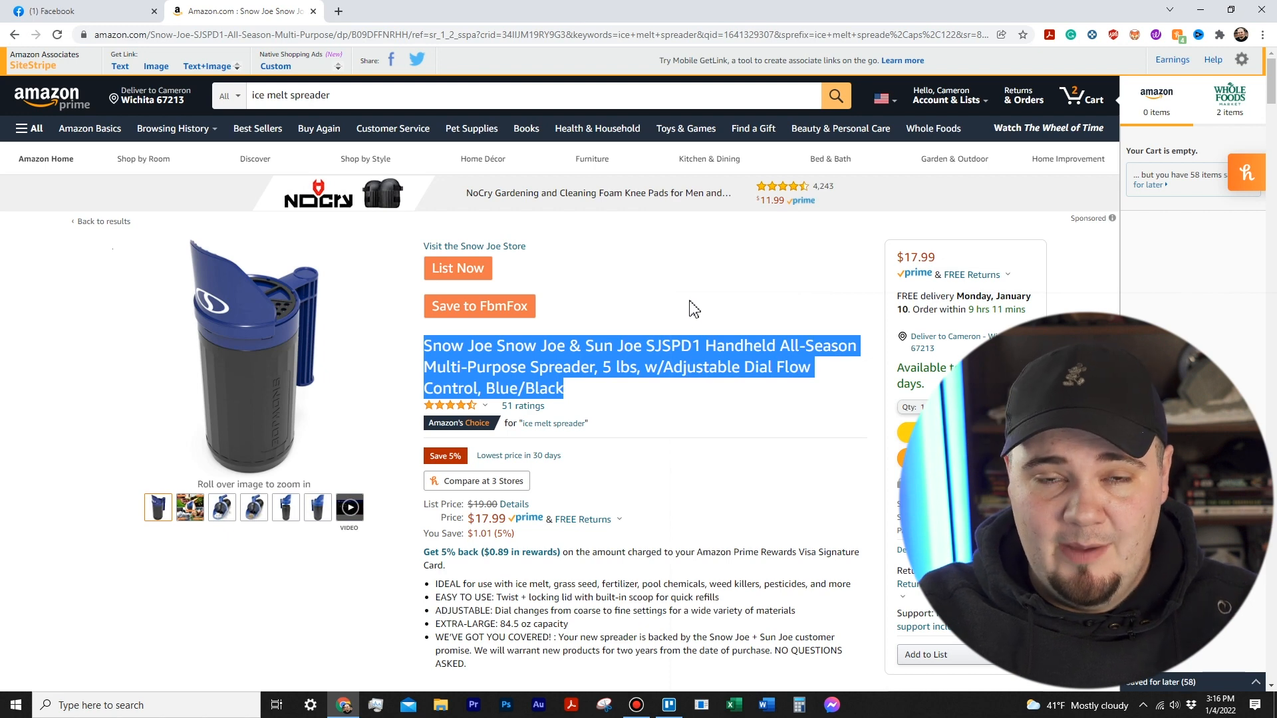
left_click(474, 272)
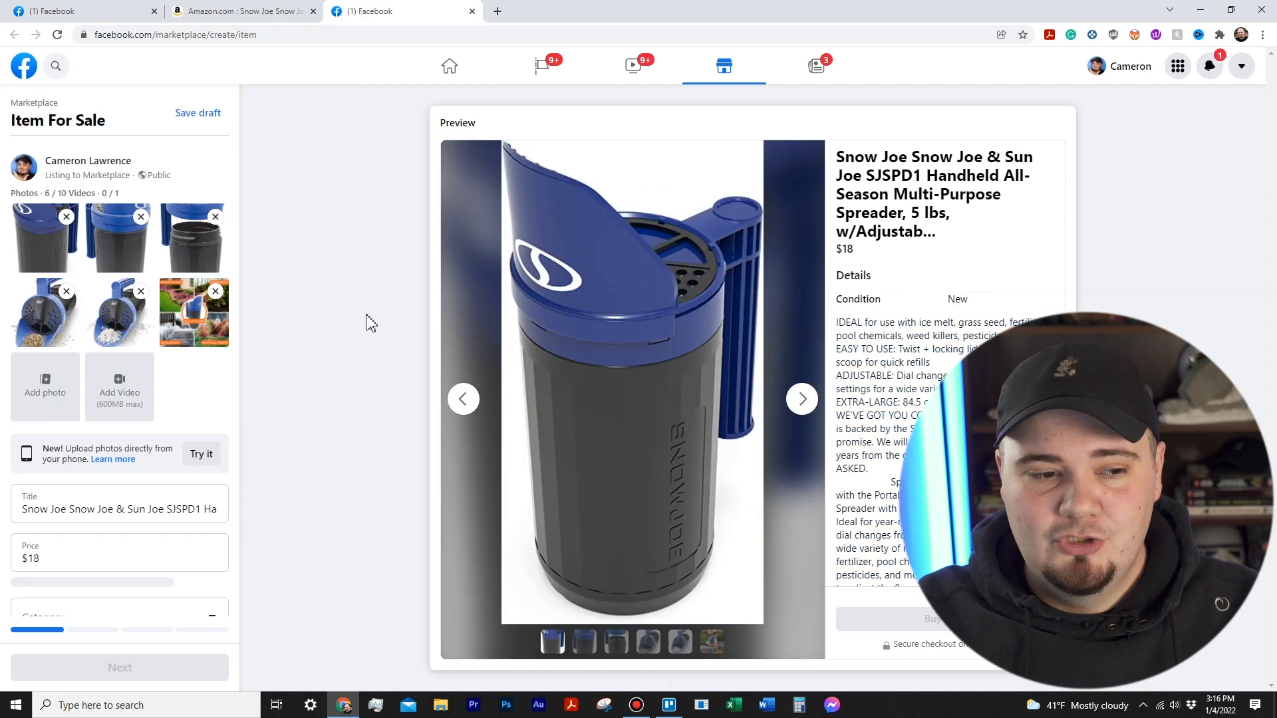
Step: Rearrange the imported product photos, making the image of the spreader pouring white ice melt the first one
left_click_drag(63, 297, 44, 238)
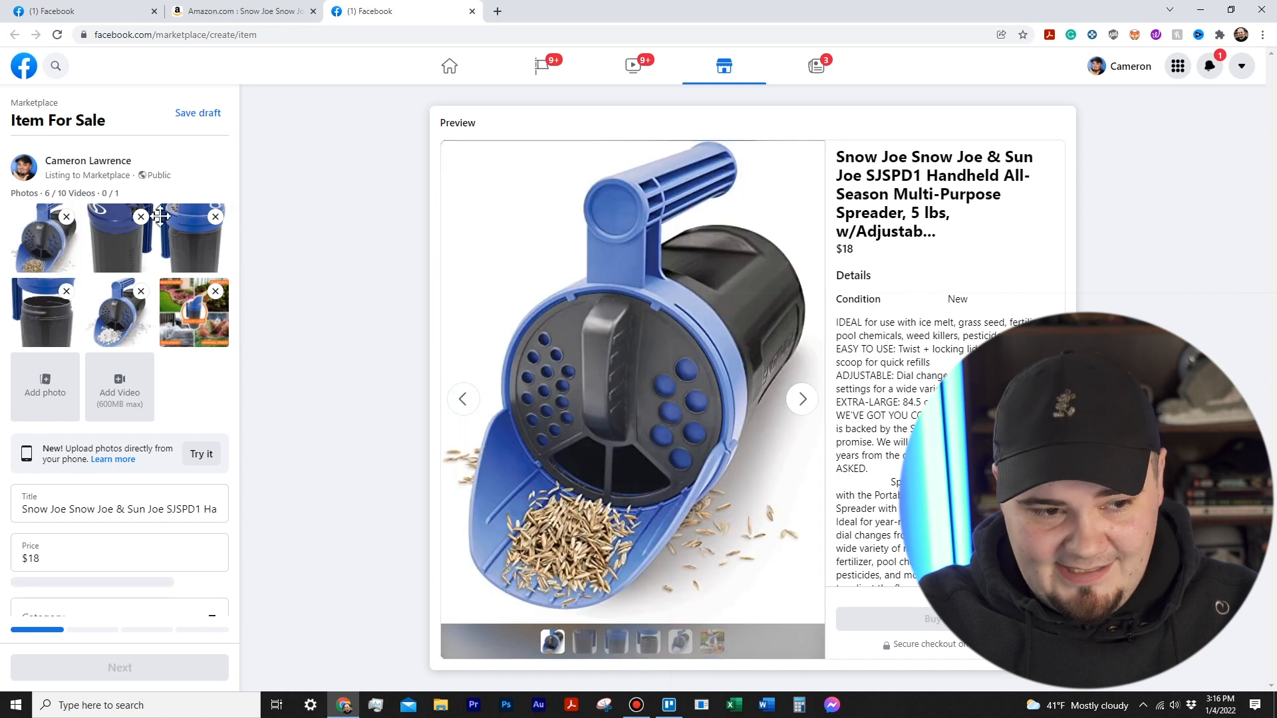
left_click_drag(72, 226, 117, 240)
left_click(243, 11)
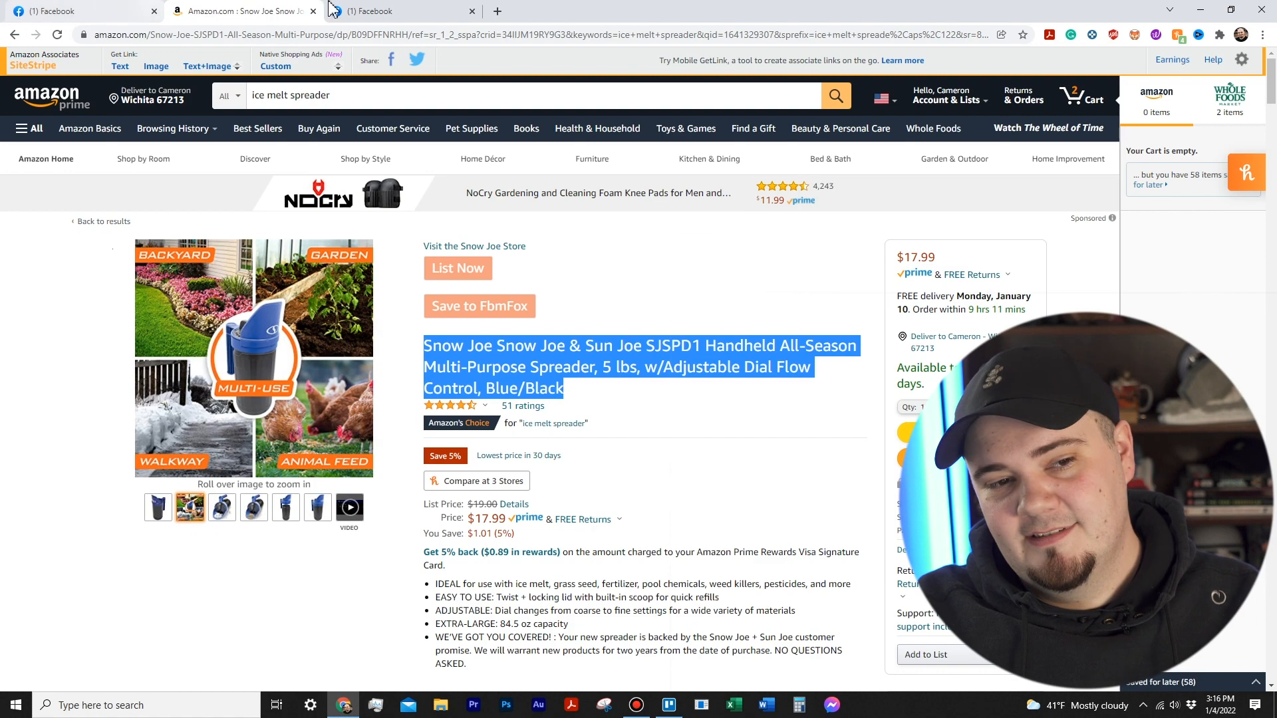
left_click(389, 14)
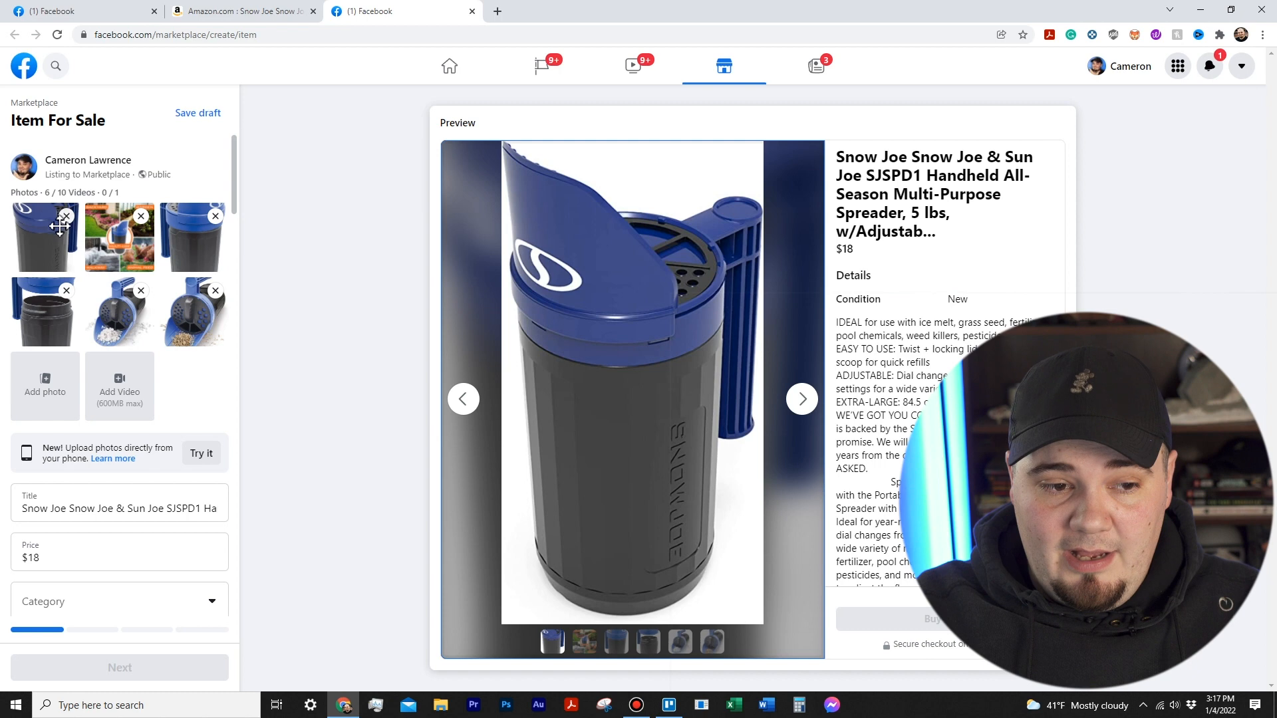
right_click(585, 293)
left_click(340, 196)
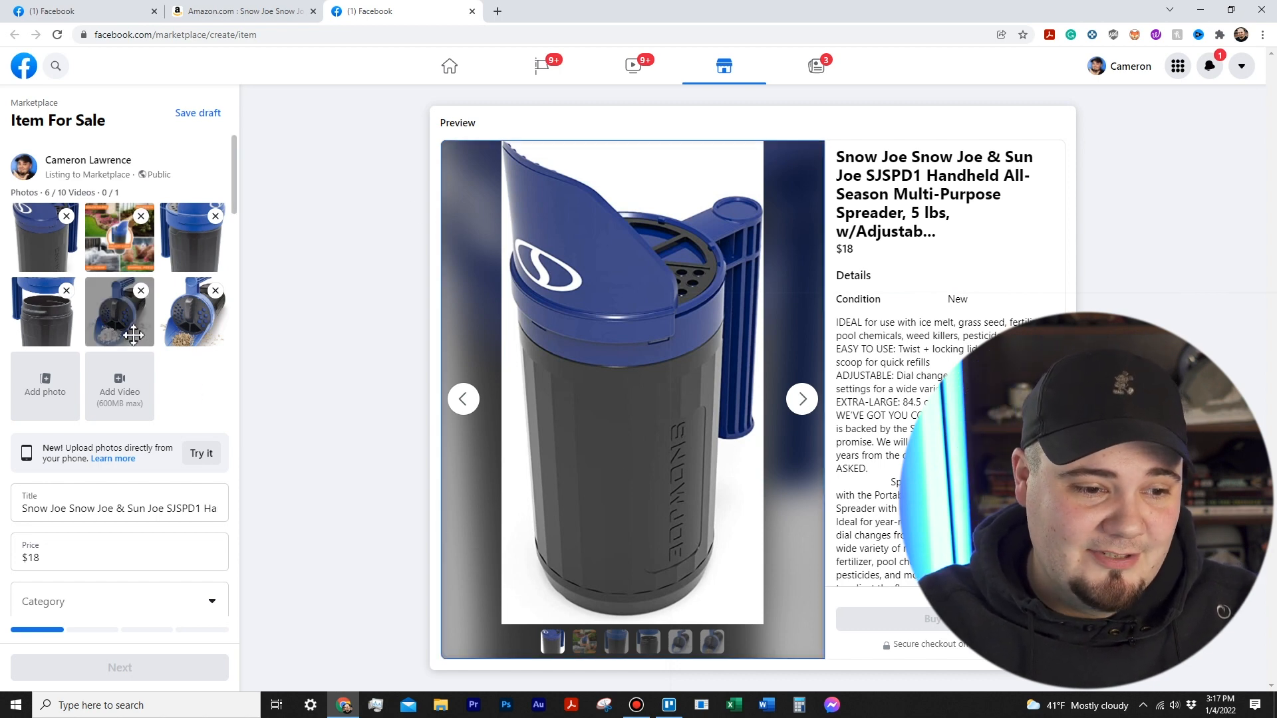
left_click_drag(126, 329, 59, 268)
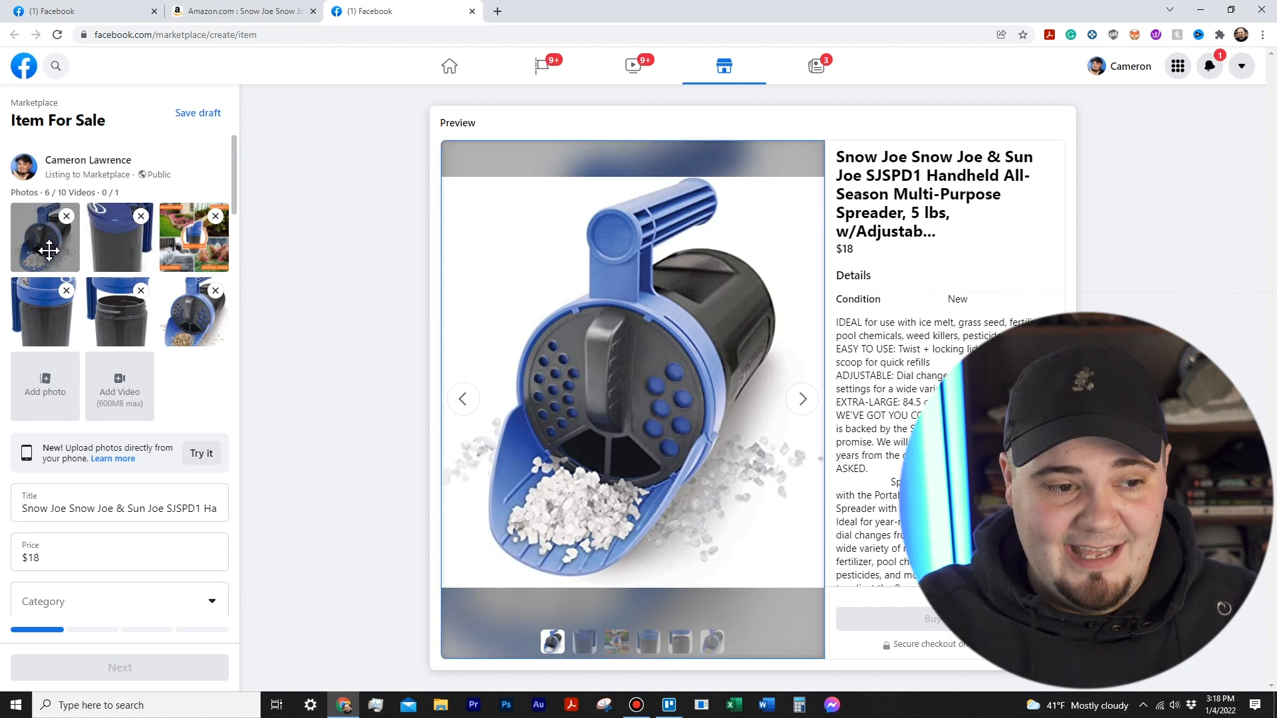
left_click_drag(48, 316, 92, 233)
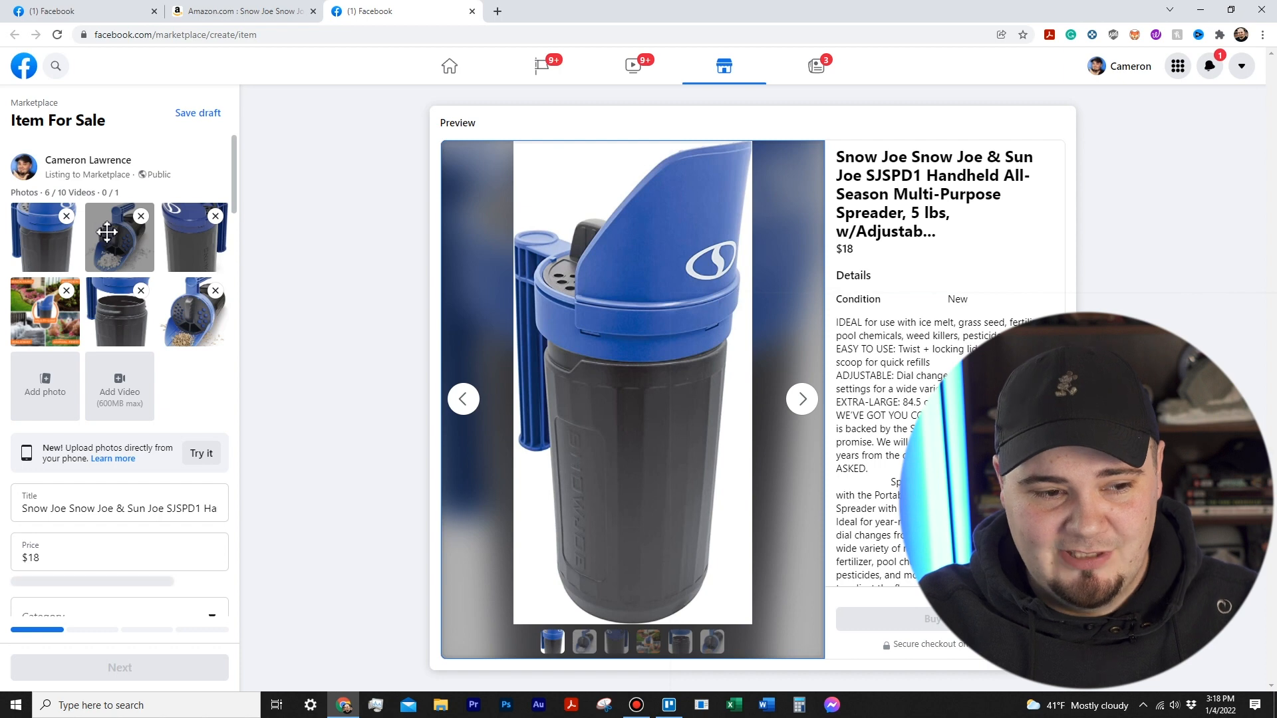
left_click_drag(133, 250, 46, 243)
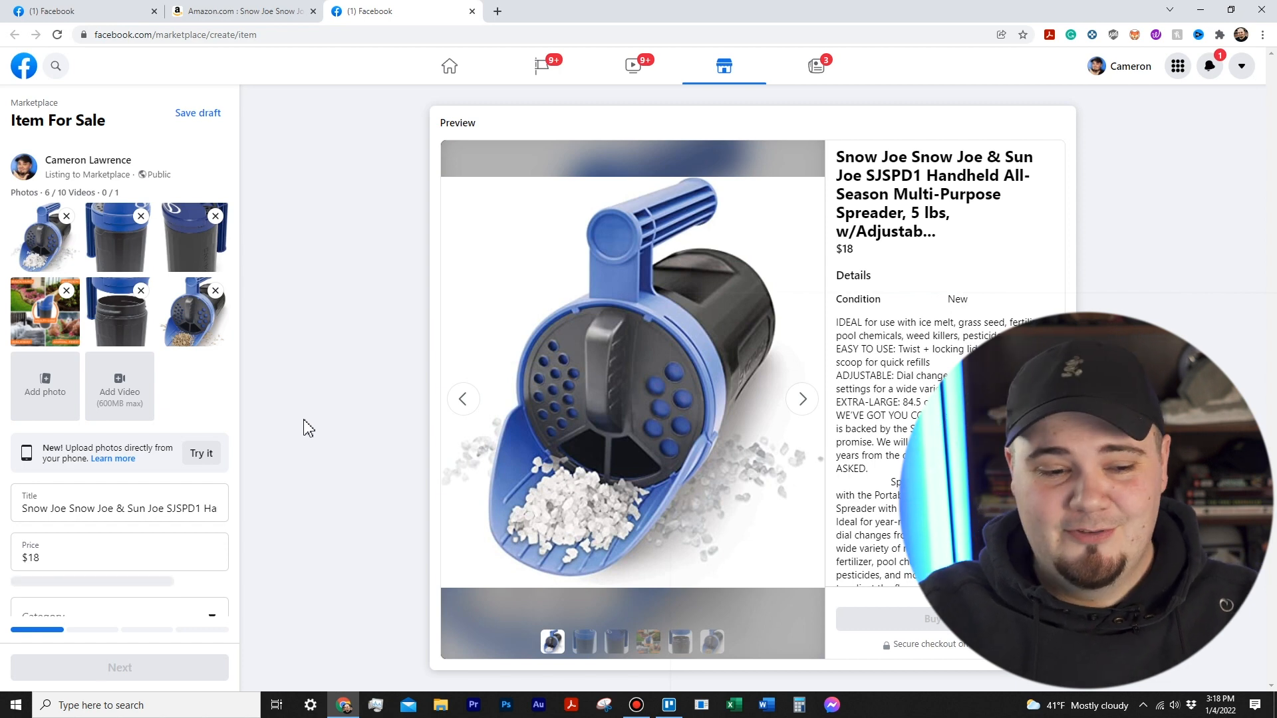
Step: Copy the prefilled listing title and insert it above the existing description text, separated by blank lines
left_click(187, 502)
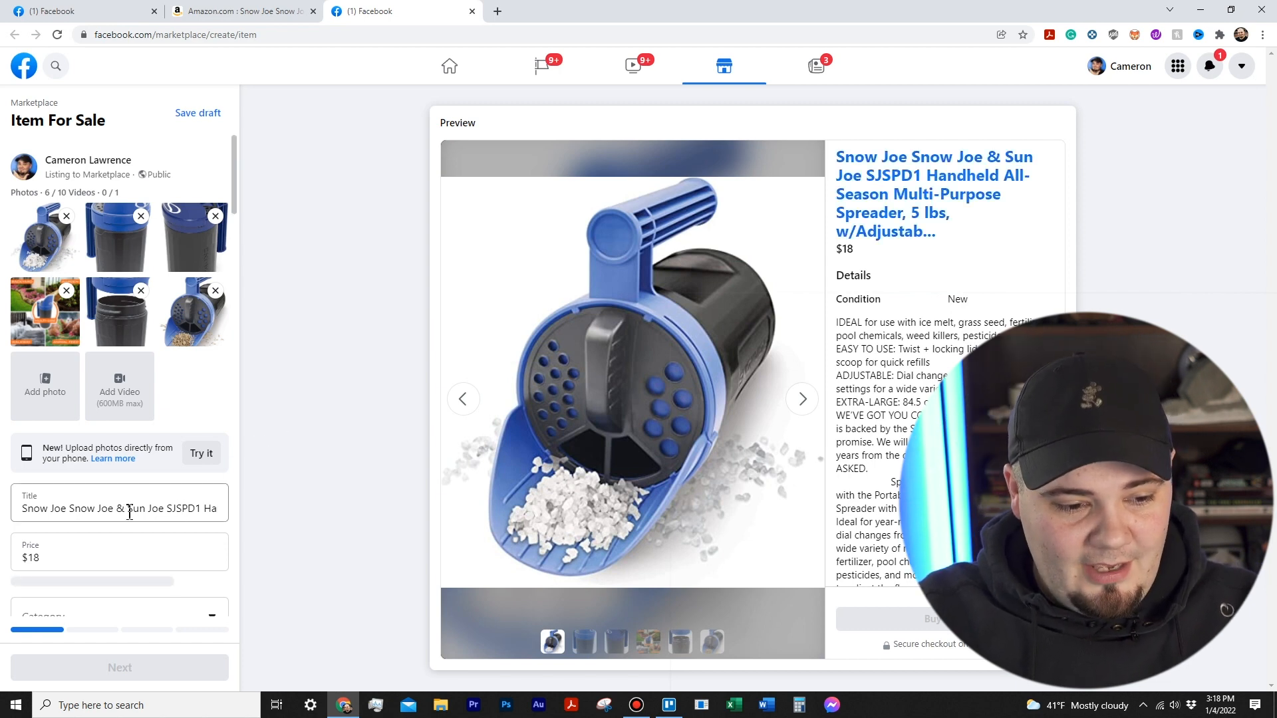
key("ctrl+a")
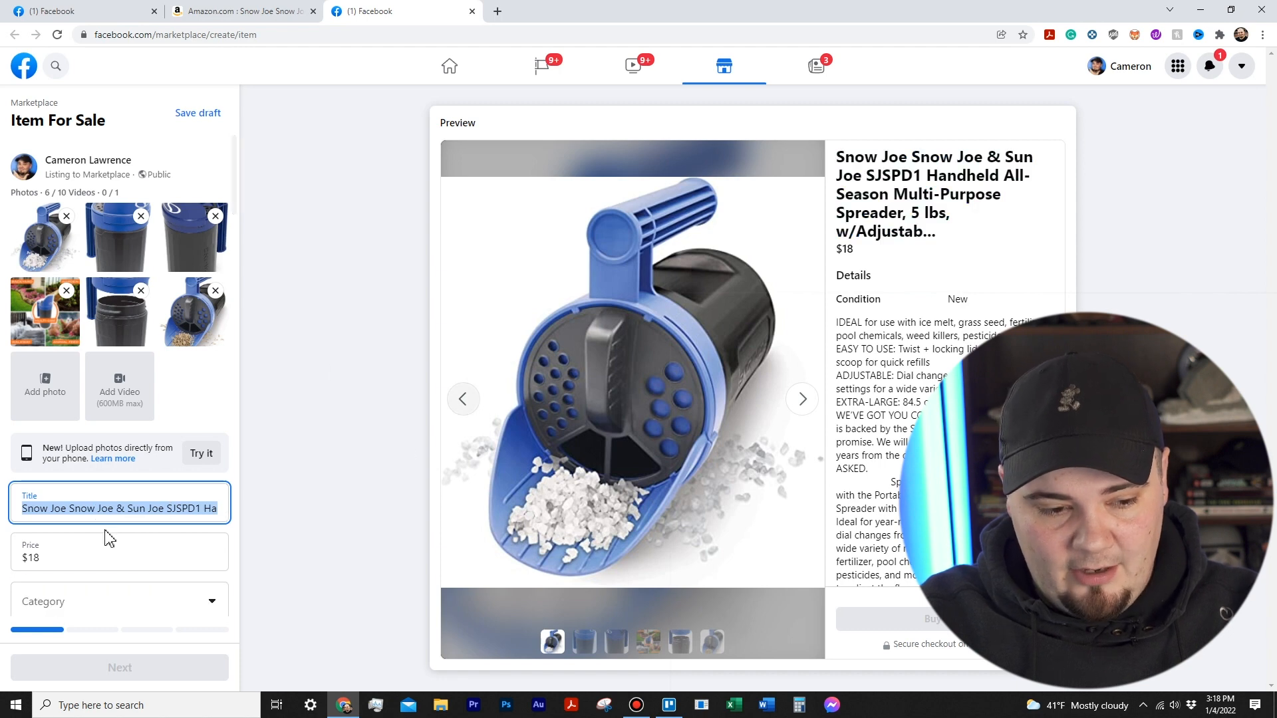
scroll(109, 538, "down", 5)
left_click(23, 417)
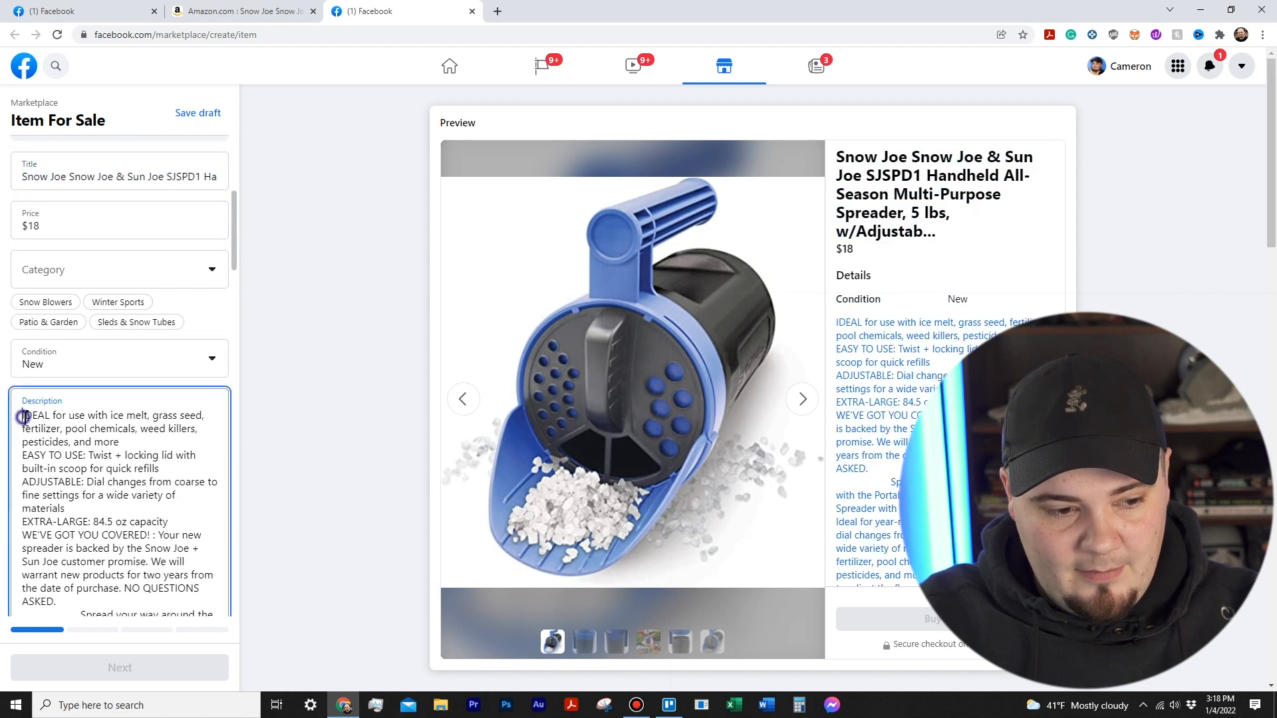
key("Return")
key("Return")
key("Return")
key("Up")
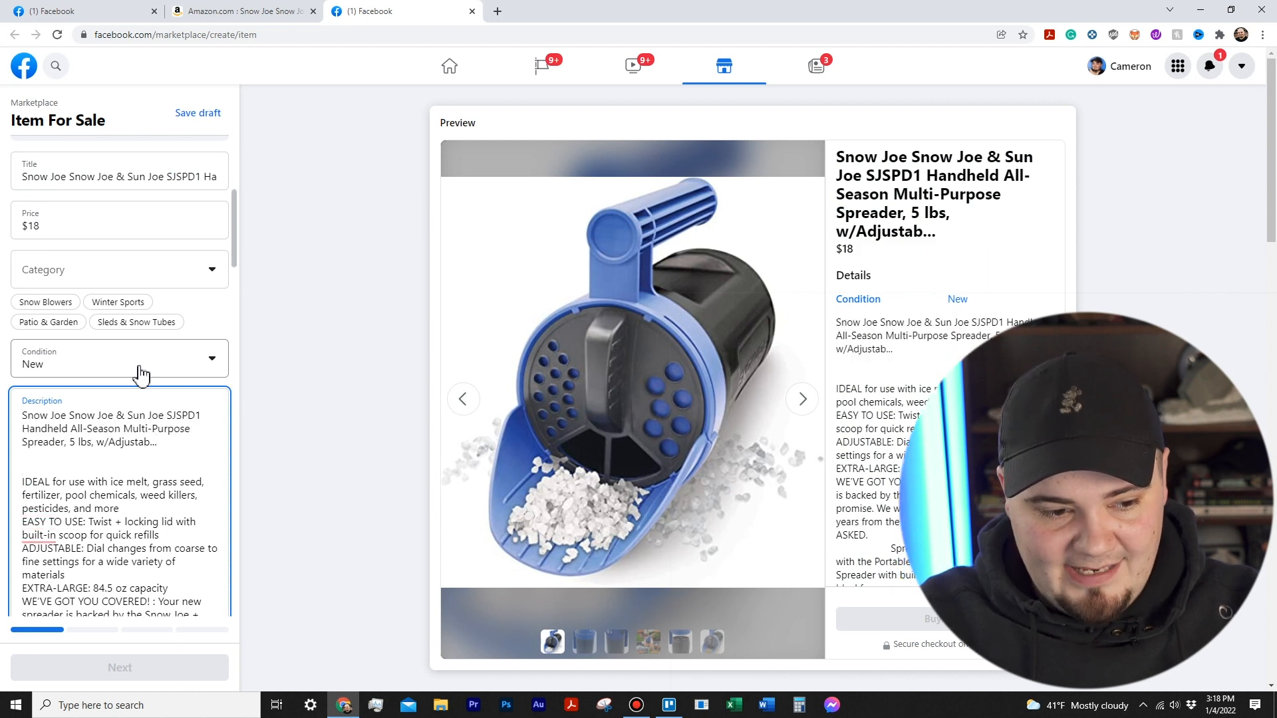
type("Snow Joe Snow Joe & Sun Joe SJSPD1 Handheld All-Season Multi-Purpose Spreader, 5 lbs, w/Adjustab")
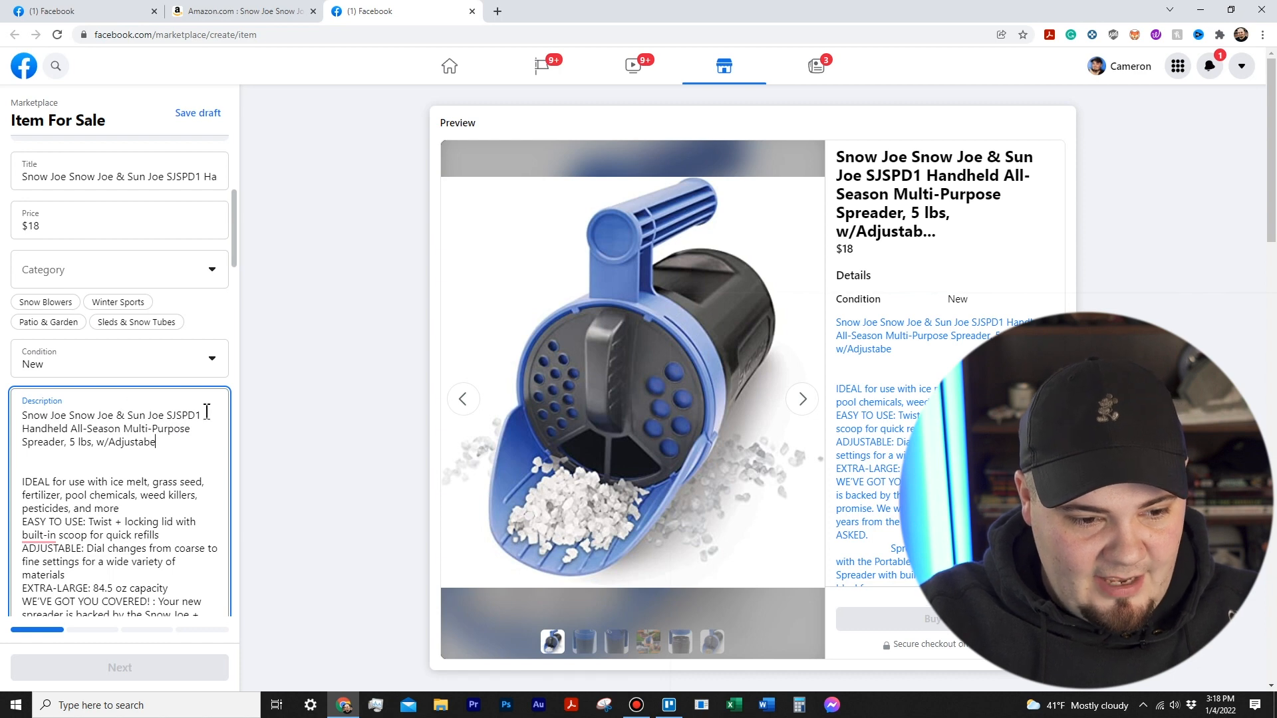
Step: Delete "Snow Joe Snow Joe & Sun Joe SJSPD1" from the description's first line and clear the listing title
left_click_drag(206, 415, 24, 415)
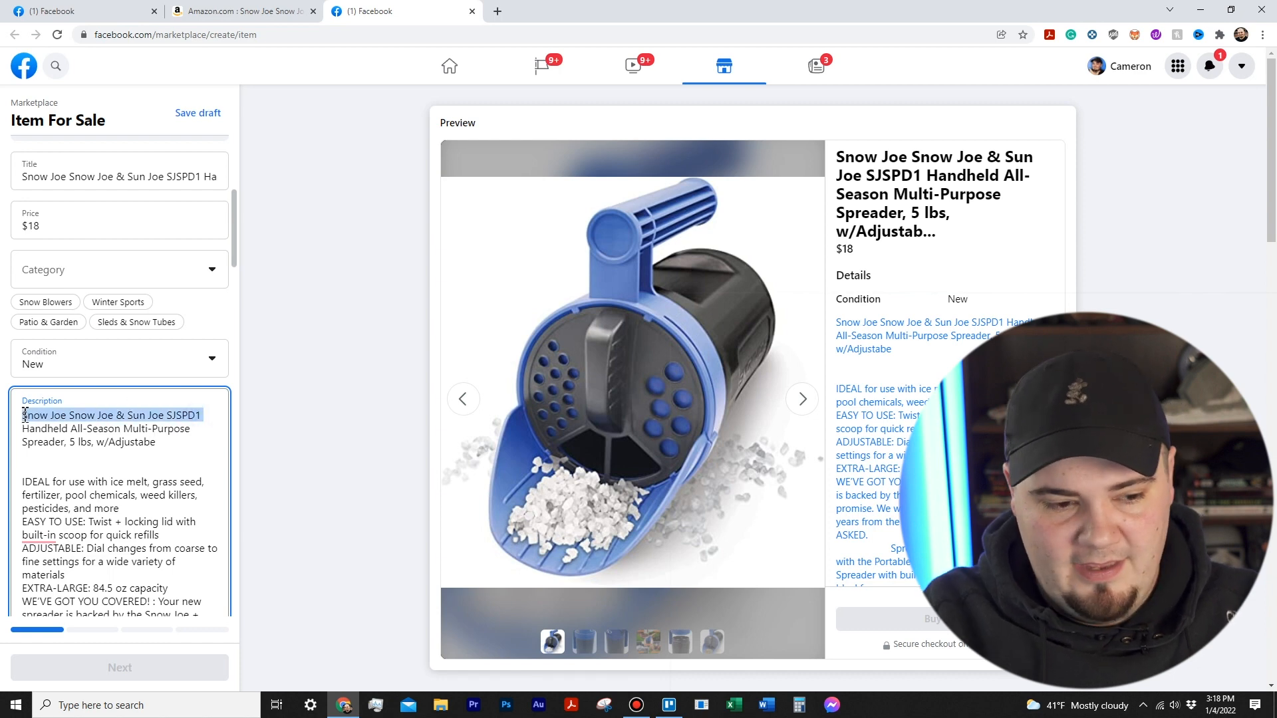
key("BackSpace")
left_click(112, 177)
key("ctrl+a")
key("BackSpace")
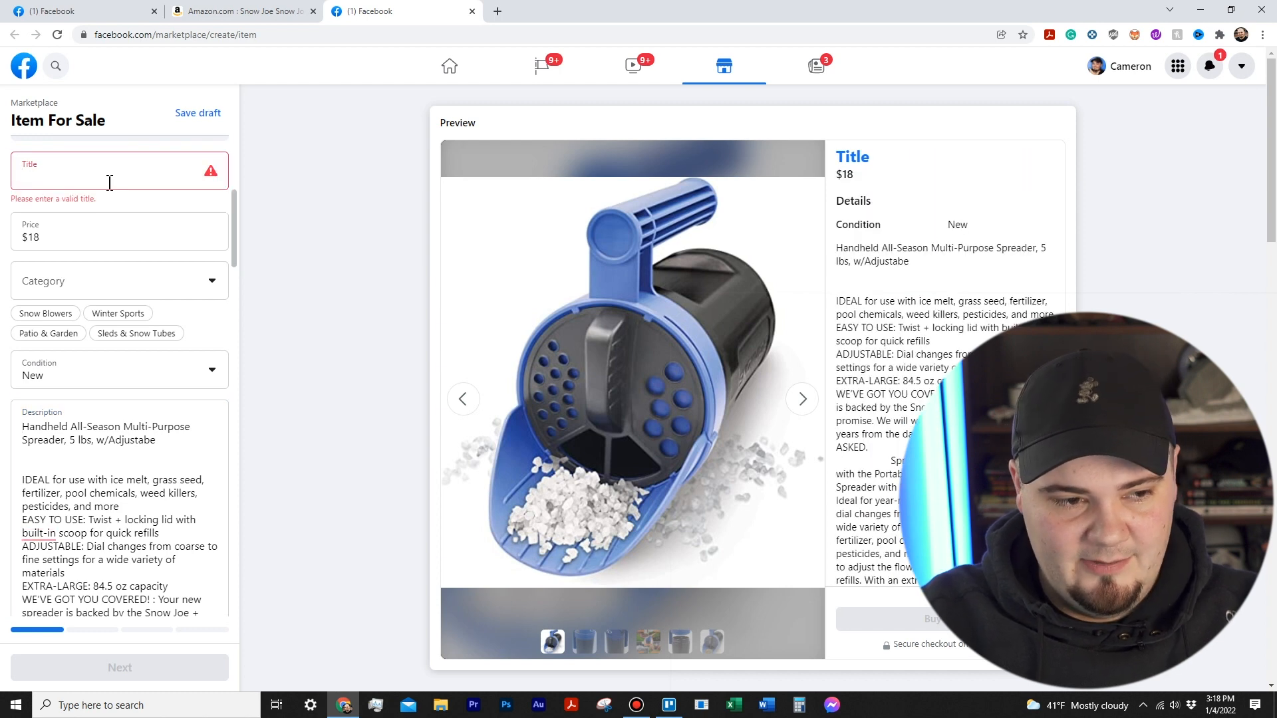
Step: Replace the cut-off heading in the description with "Handheld All-Season Multi-Purpose Spreader, 5 lbs, w/Adjustable Dial Flow Control, Blue/Black" copied from Amazon
left_click(97, 453)
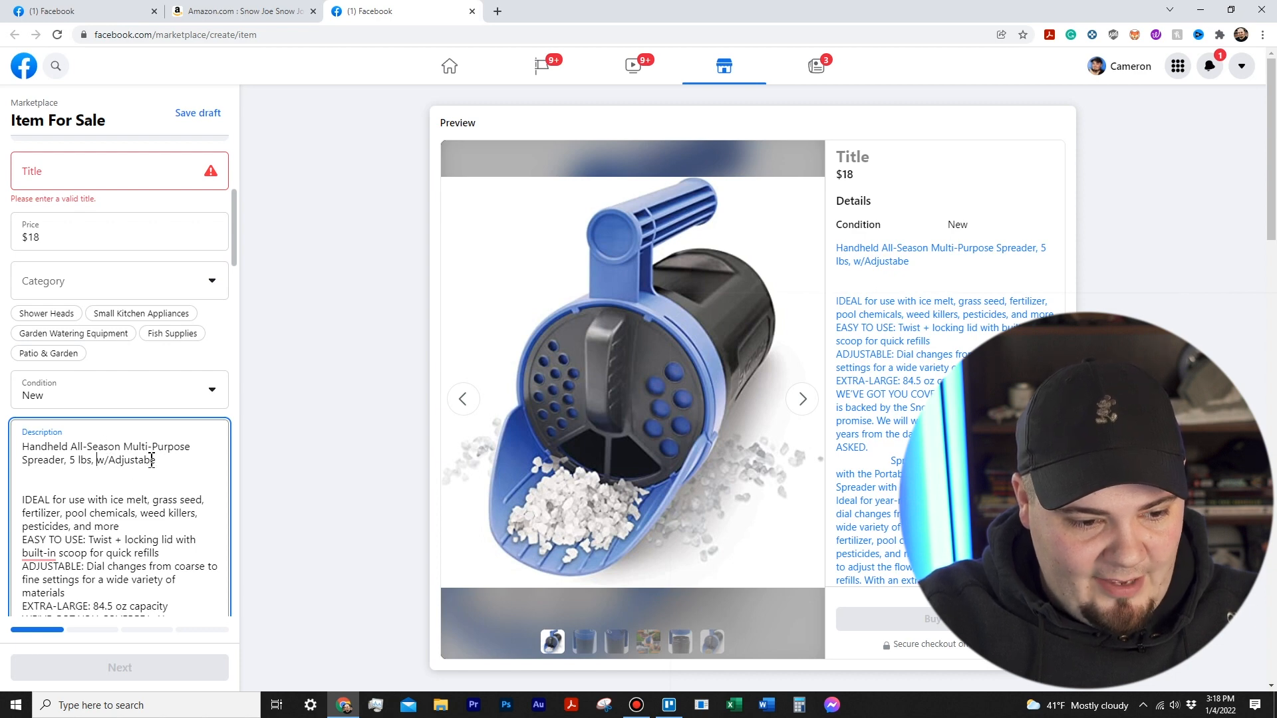
key("ctrl+shift+Tab")
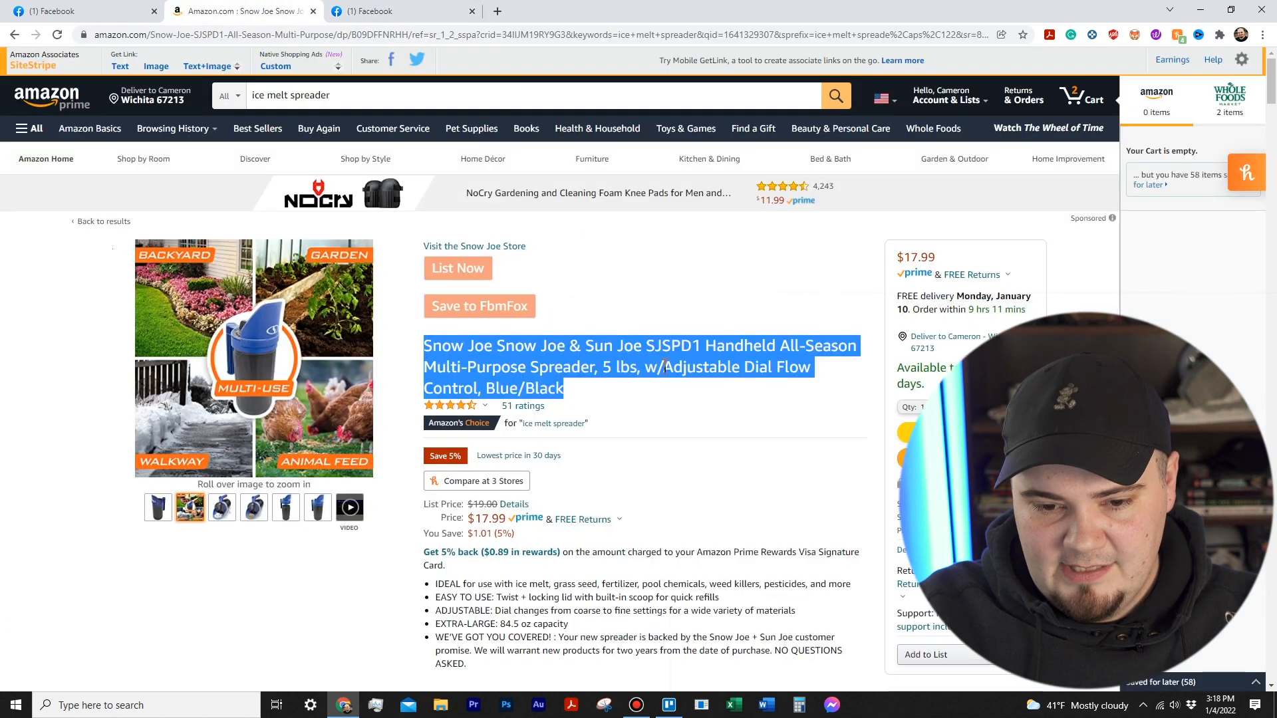
left_click_drag(575, 391, 711, 338)
key("ctrl+c")
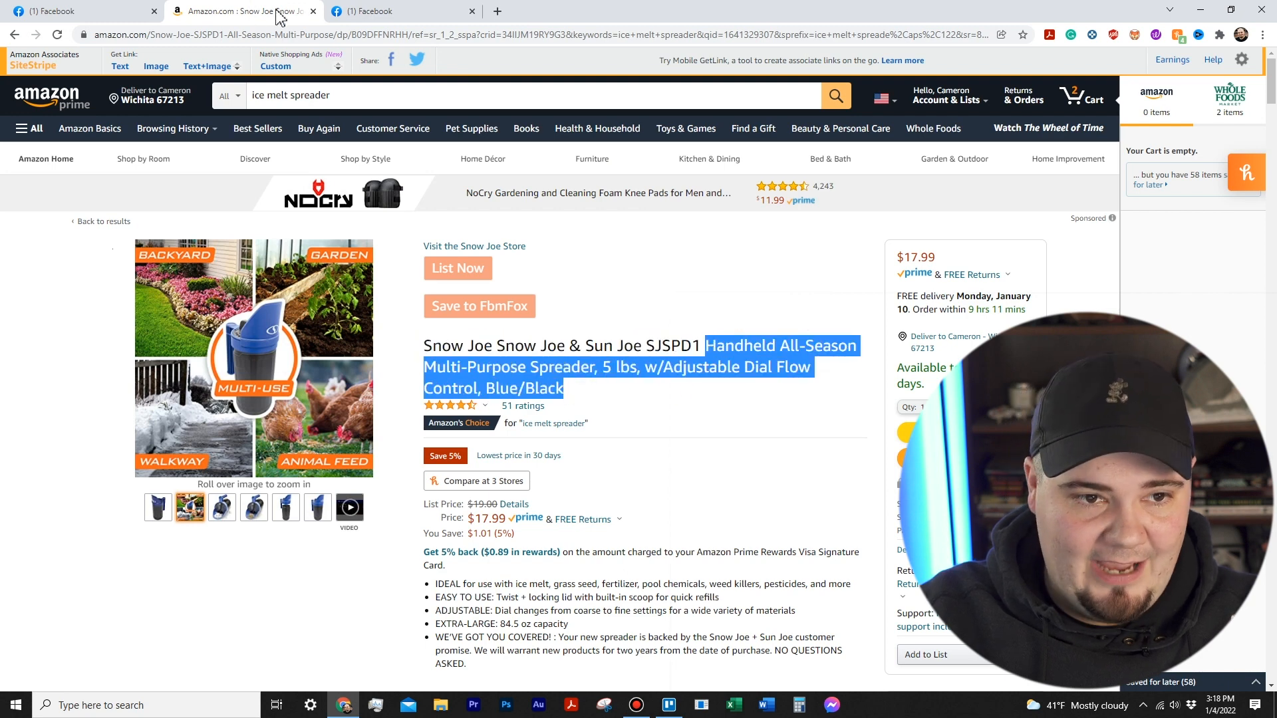
left_click(392, 11)
left_click_drag(171, 473, 101, 434)
key("ctrl+v")
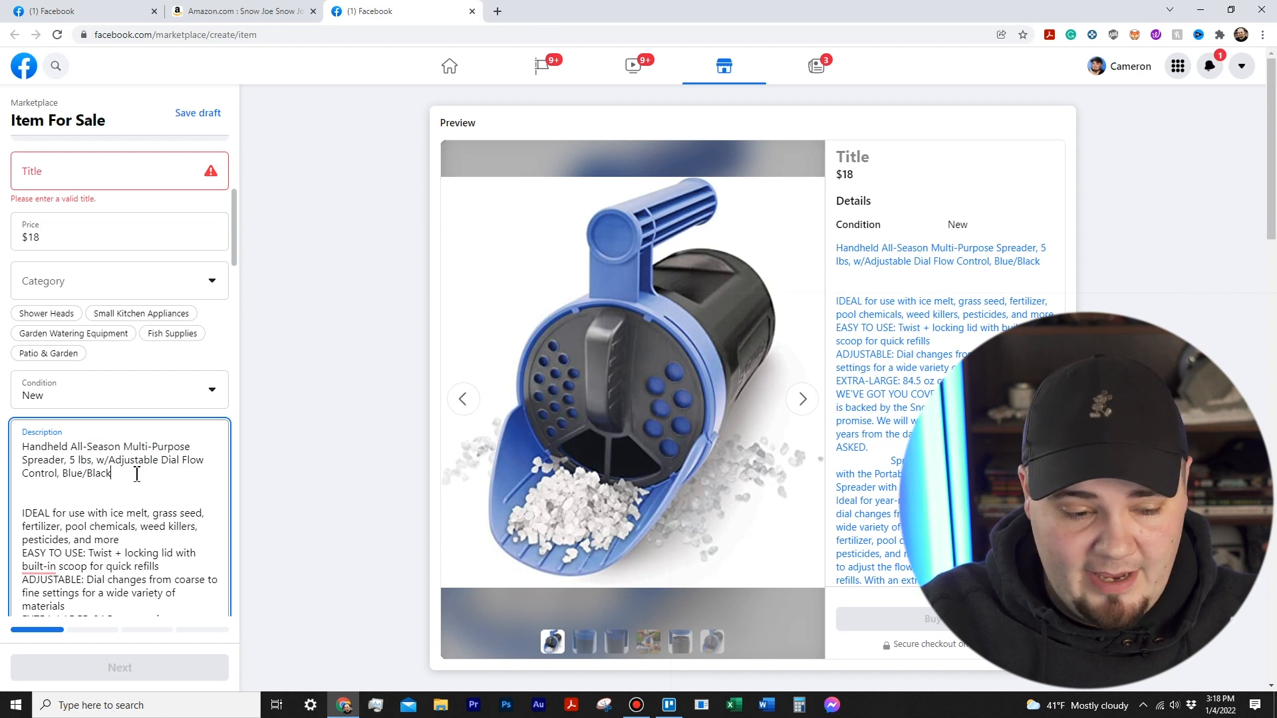
Step: Copy the description's heading into the empty listing title and remove one extra blank line below the heading
left_click_drag(128, 474, 4, 455)
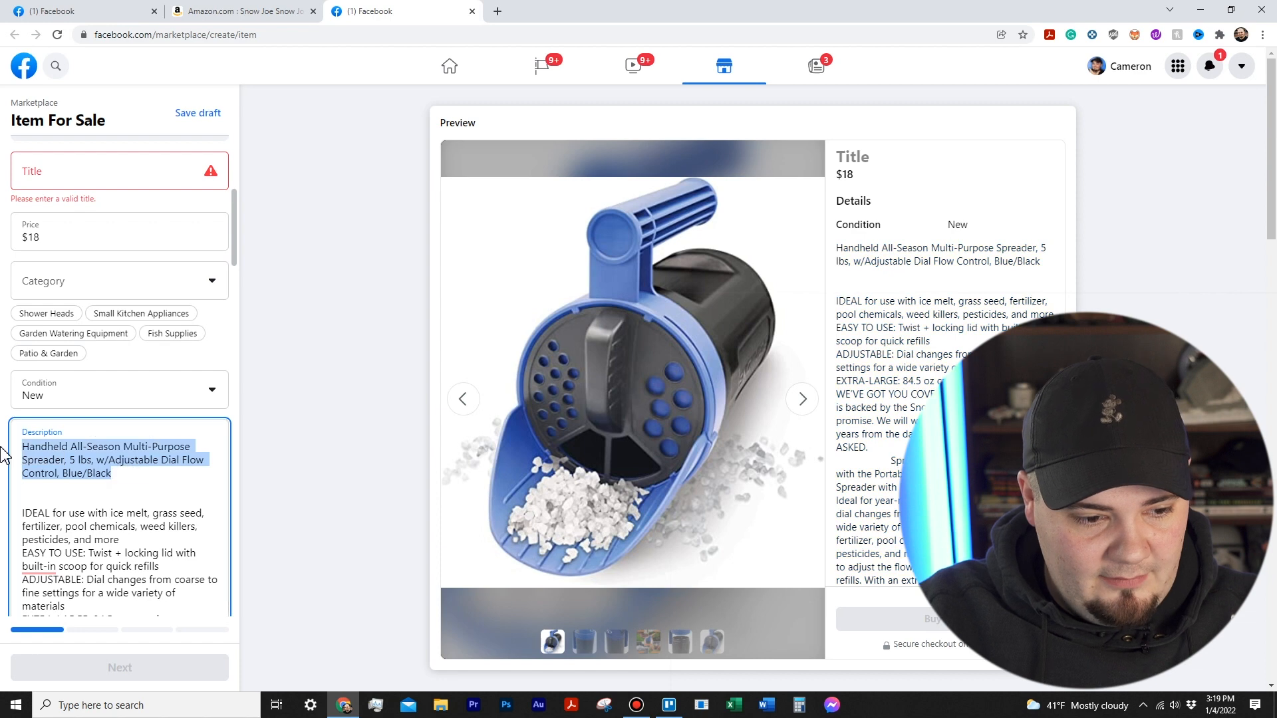
key("ctrl+c")
left_click(166, 173)
key("ctrl+v")
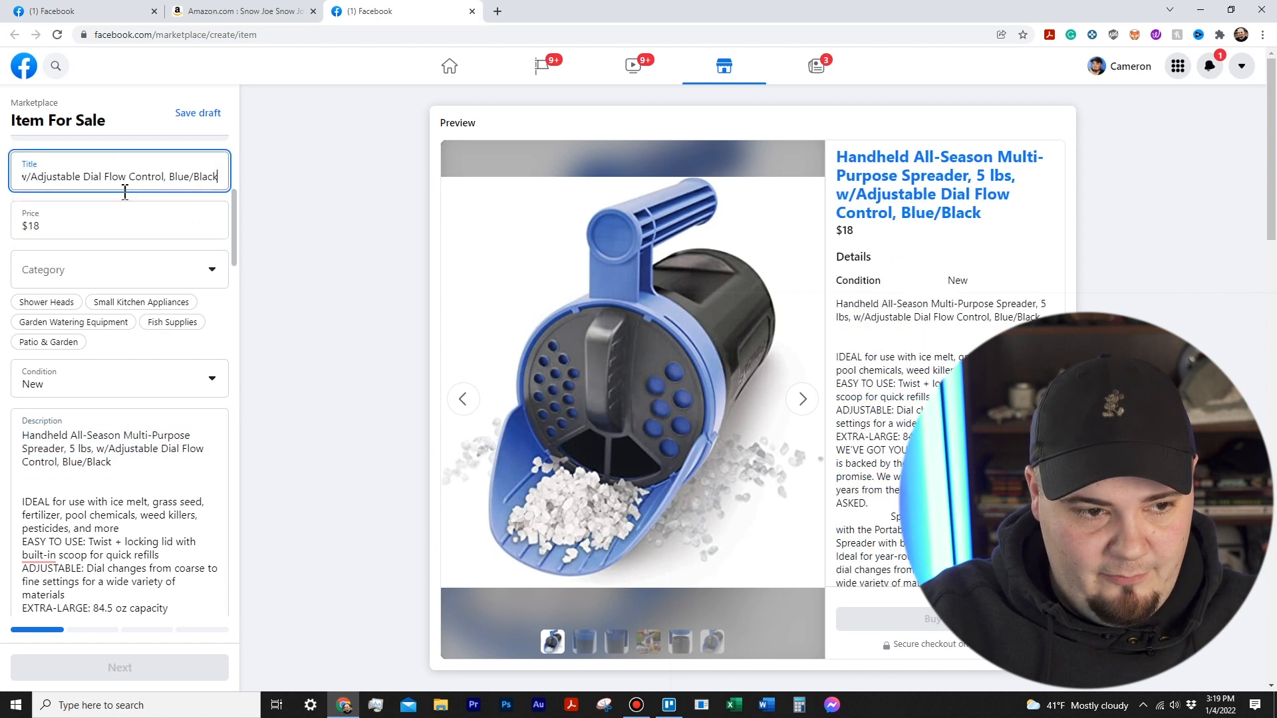
left_click(128, 475)
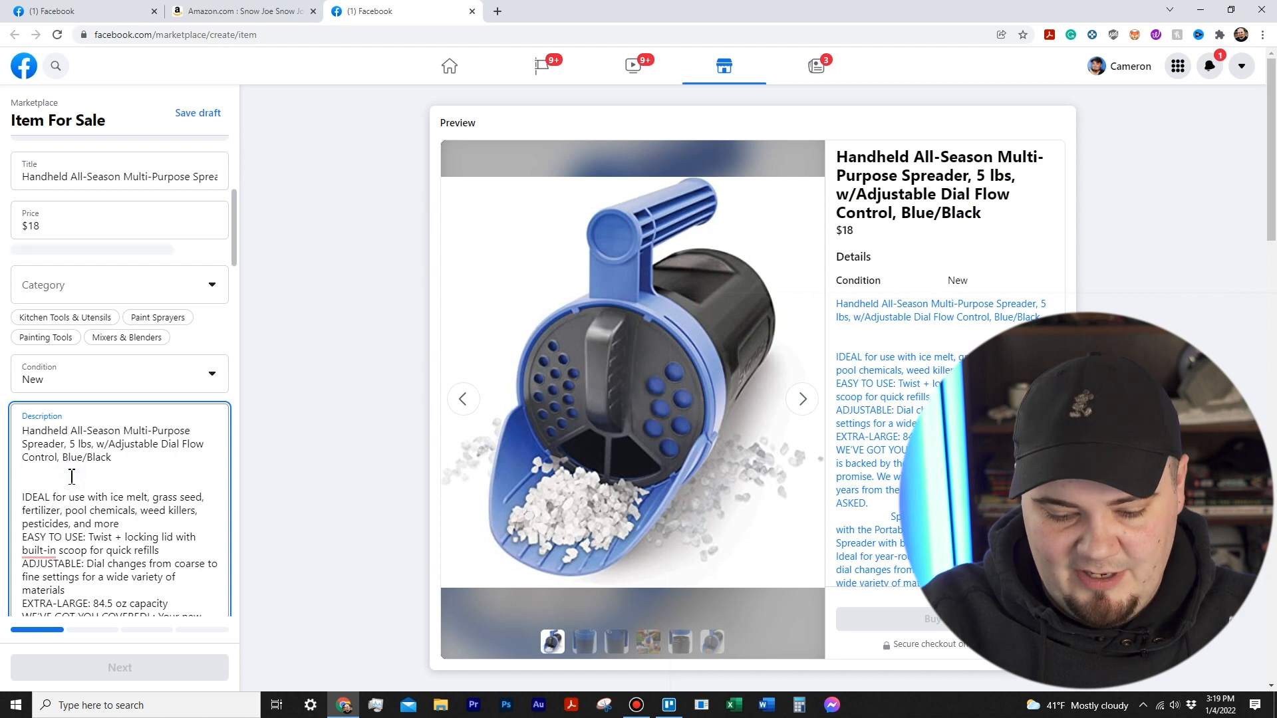
key("BackSpace")
Step: Check the spreader's price on Amazon and set the prefilled listing's price to $28
left_click(46, 228)
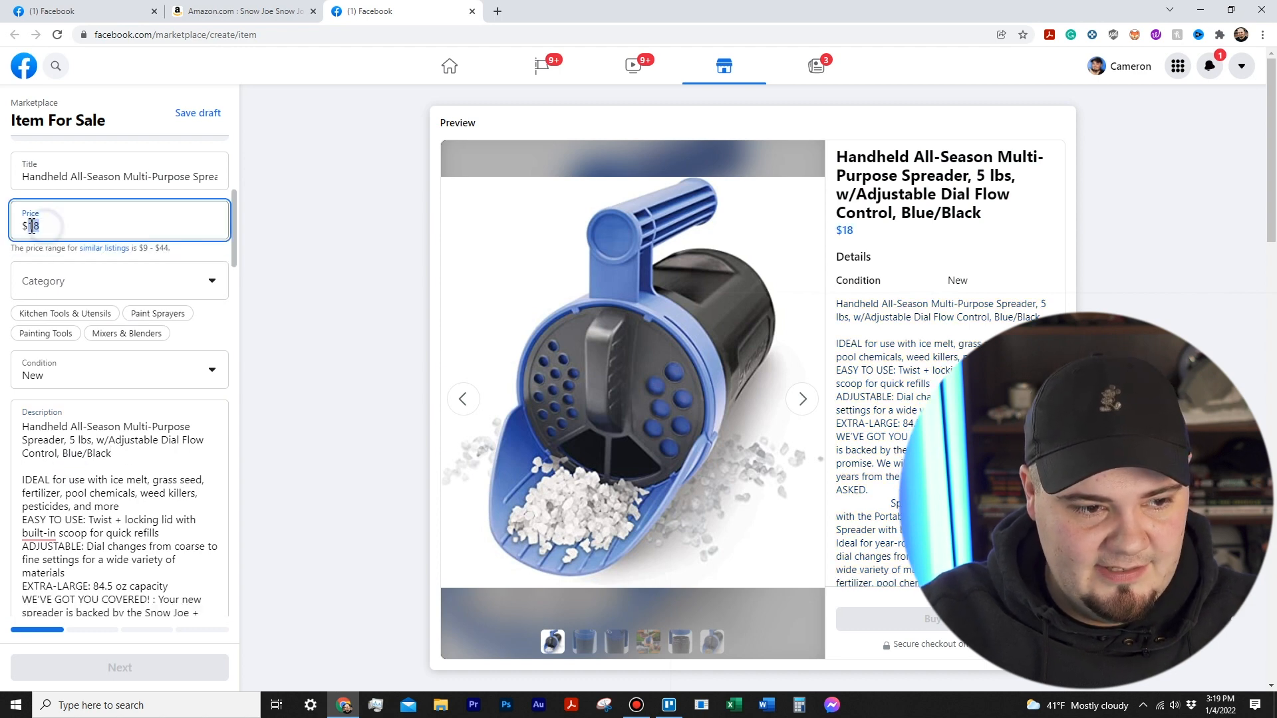
left_click(266, 11)
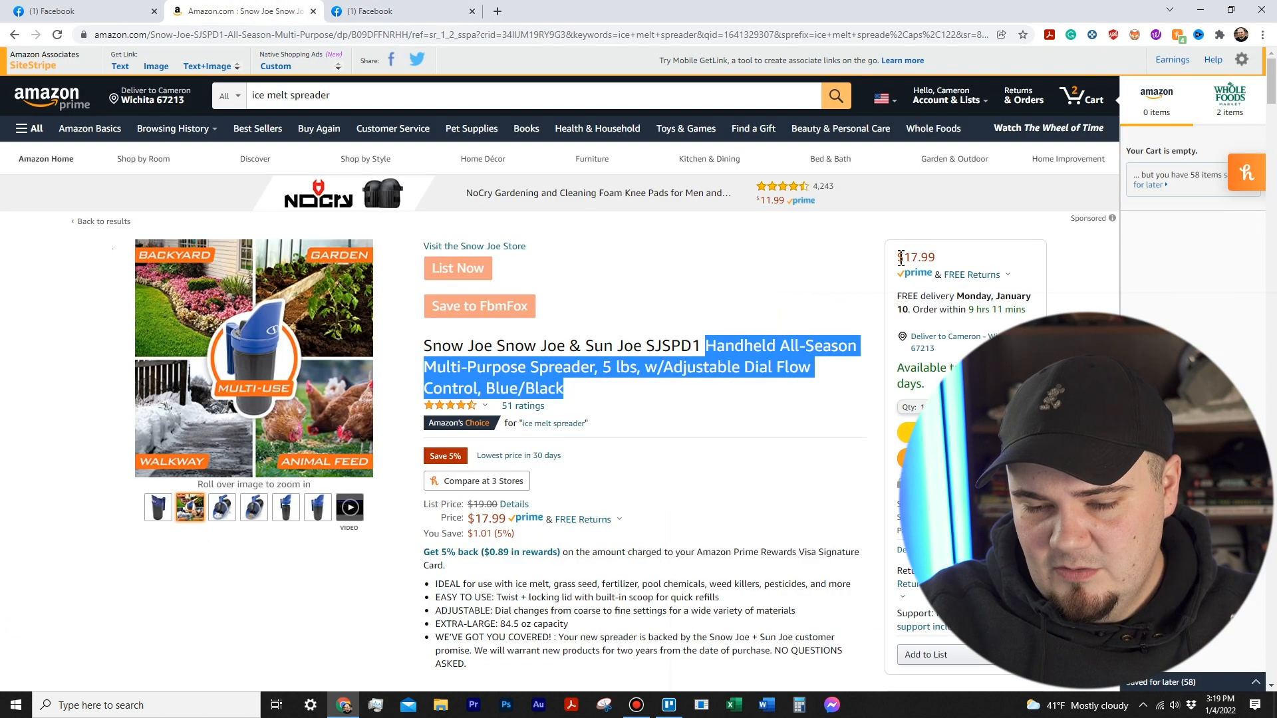
left_click(381, 15)
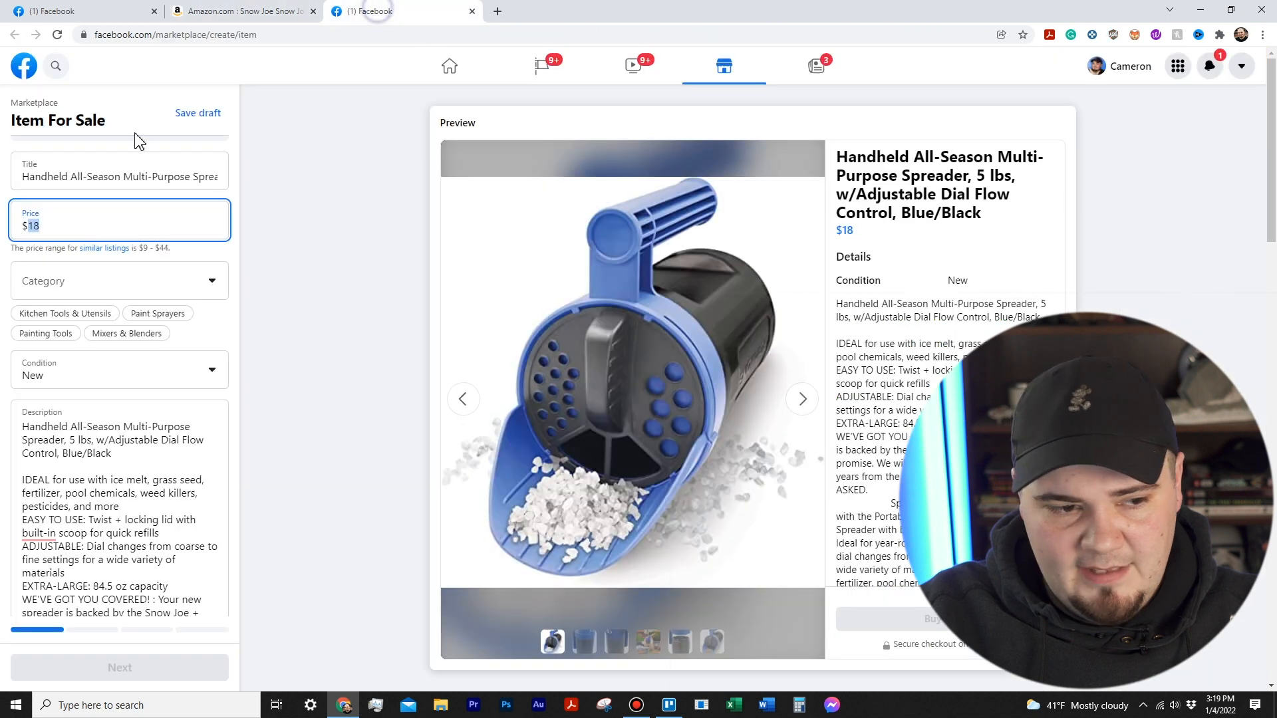
left_click(37, 226)
left_click_drag(40, 231, 32, 231)
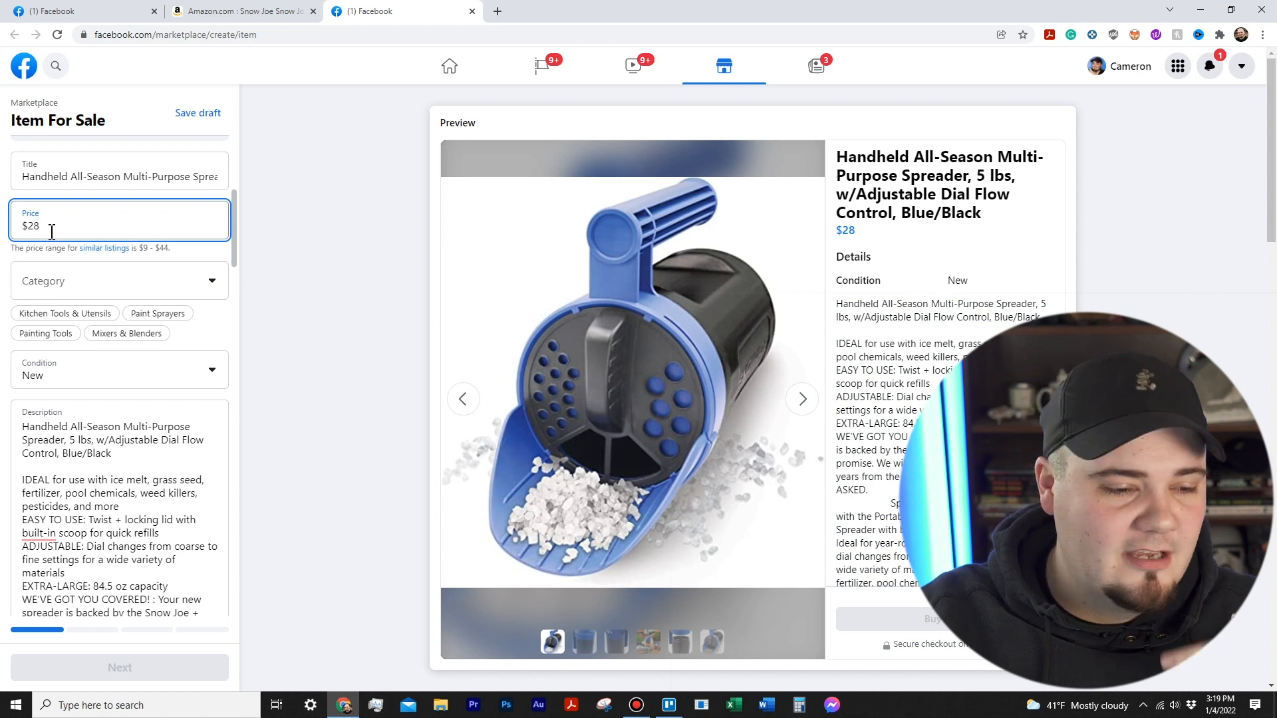
Step: Search the listing's categories for "salt" and "ice mel", clearing each search term
left_click(78, 290)
type("lt")
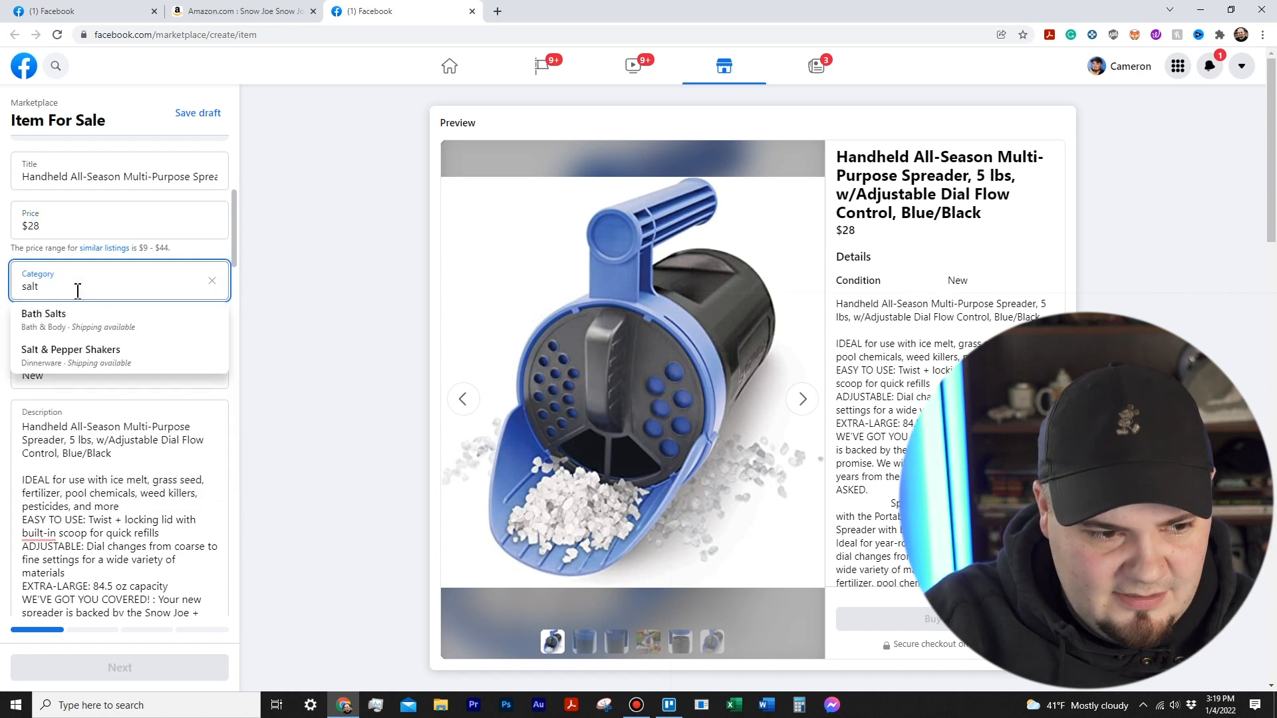
key("BackSpace")
key("BackSpace")
key("BackSpace")
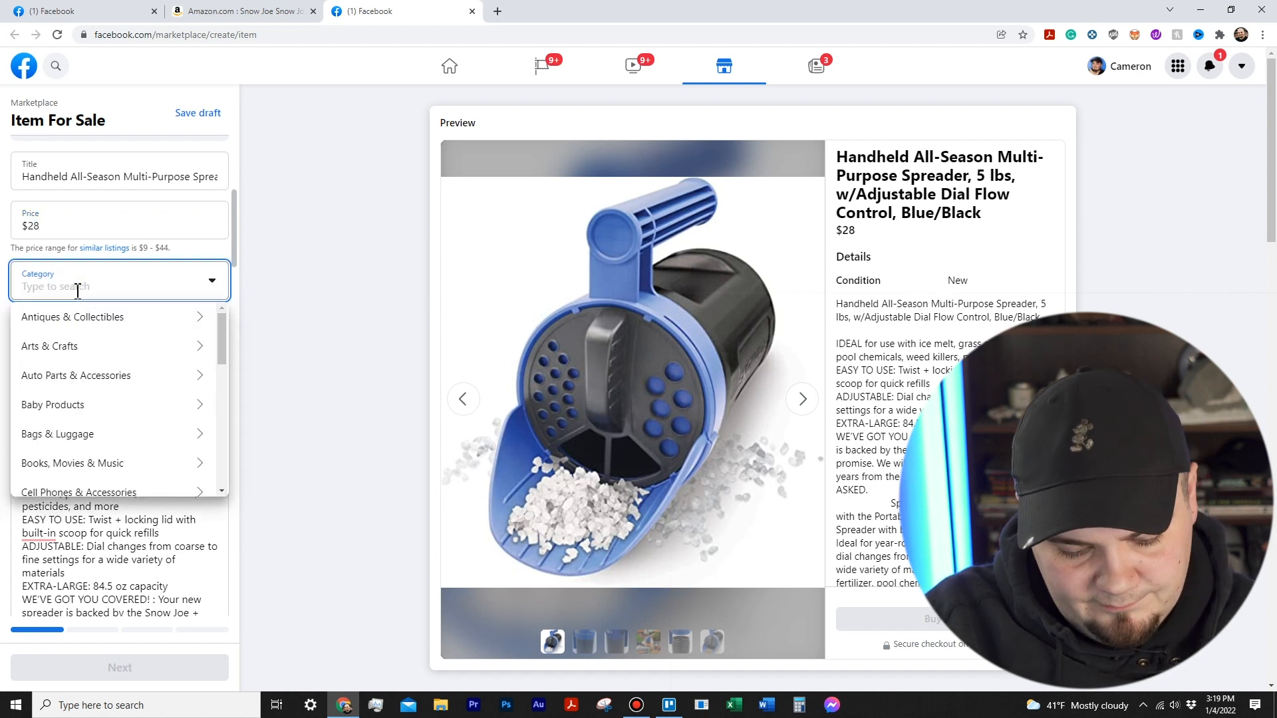
type("ice mel")
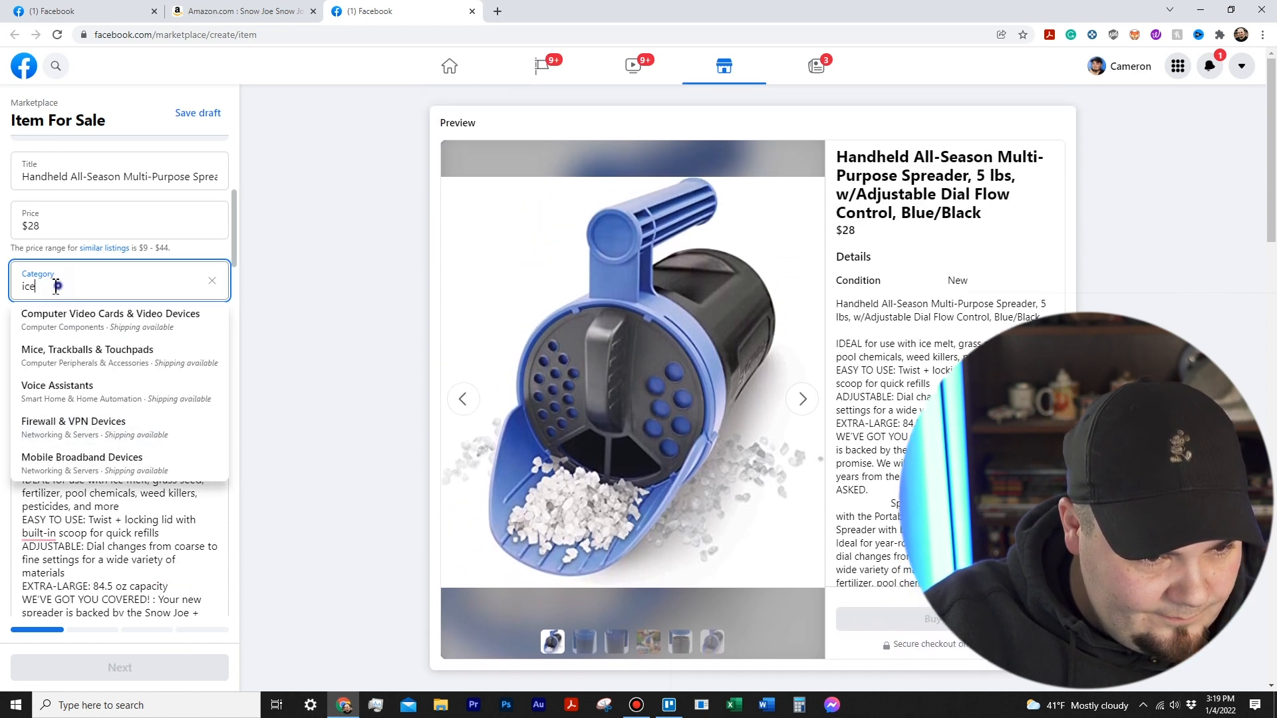
key("BackSpace")
key("BackSpace")
key("BackSpace")
Step: Search the listing's categories for "winter" and "ice scra", clearing each search term
type("winter")
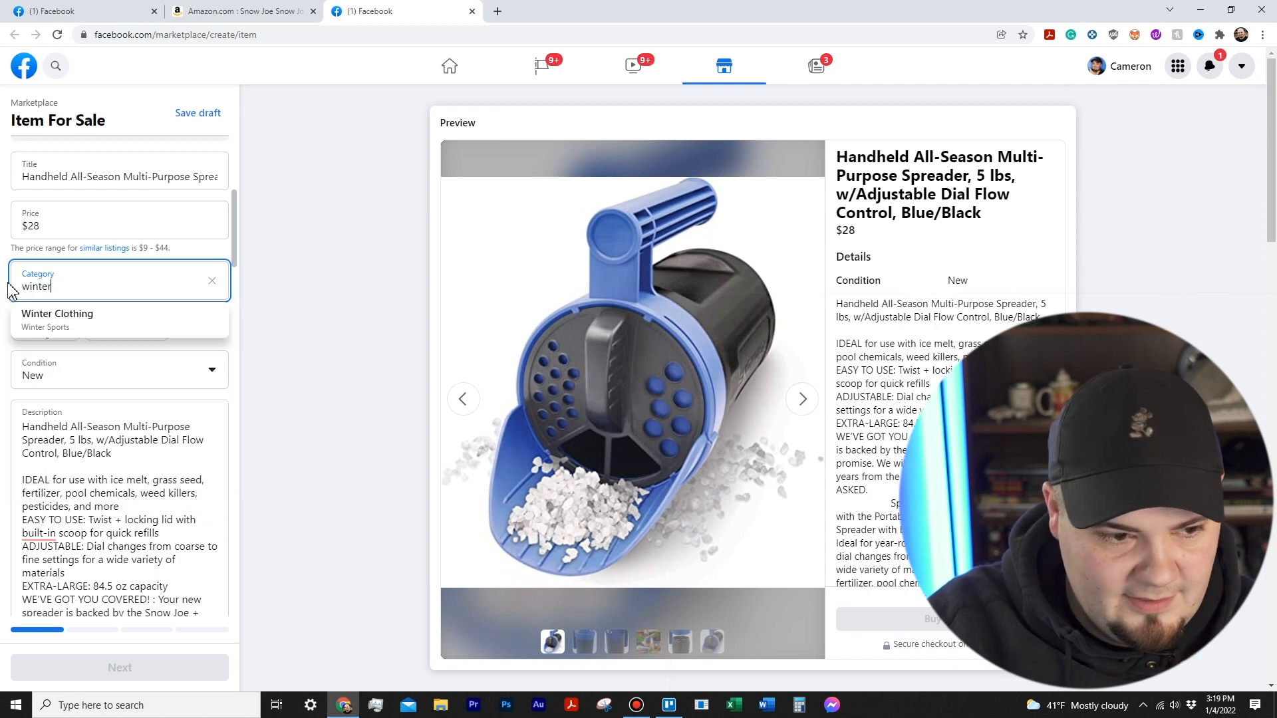
key("BackSpace")
key("BackSpace")
key("BackSpace")
key("BackSpace")
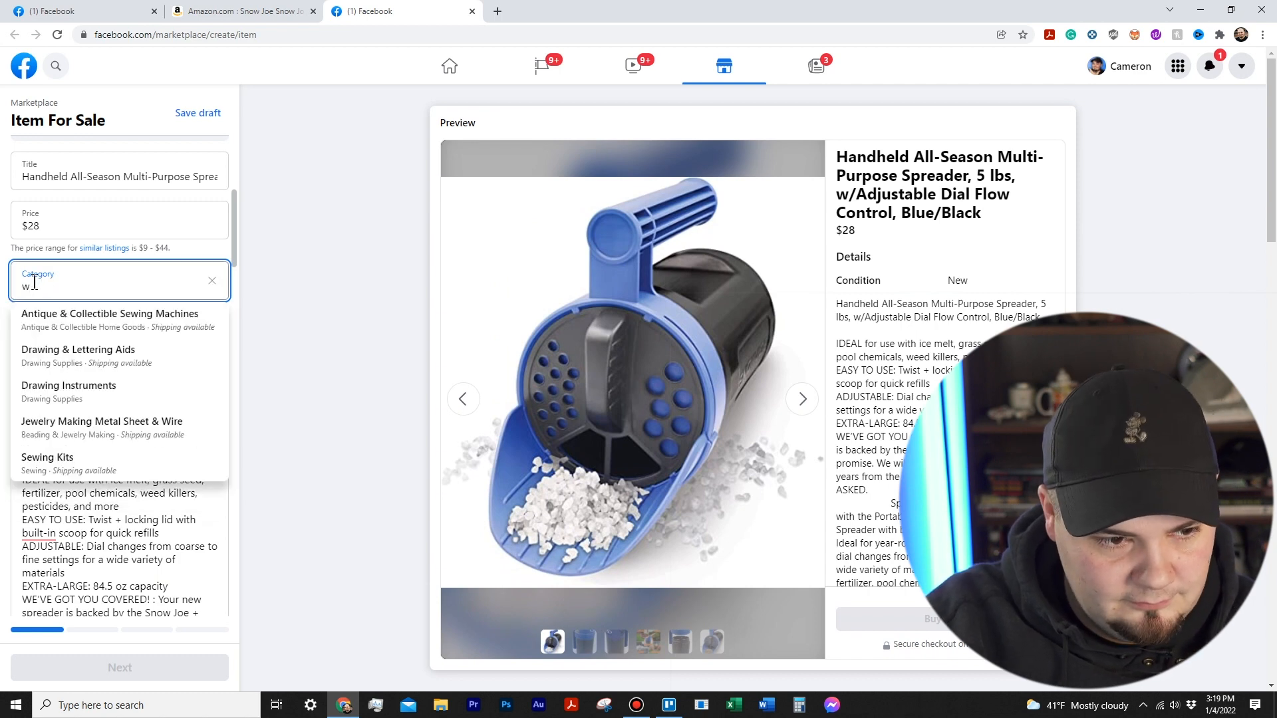
type("ice")
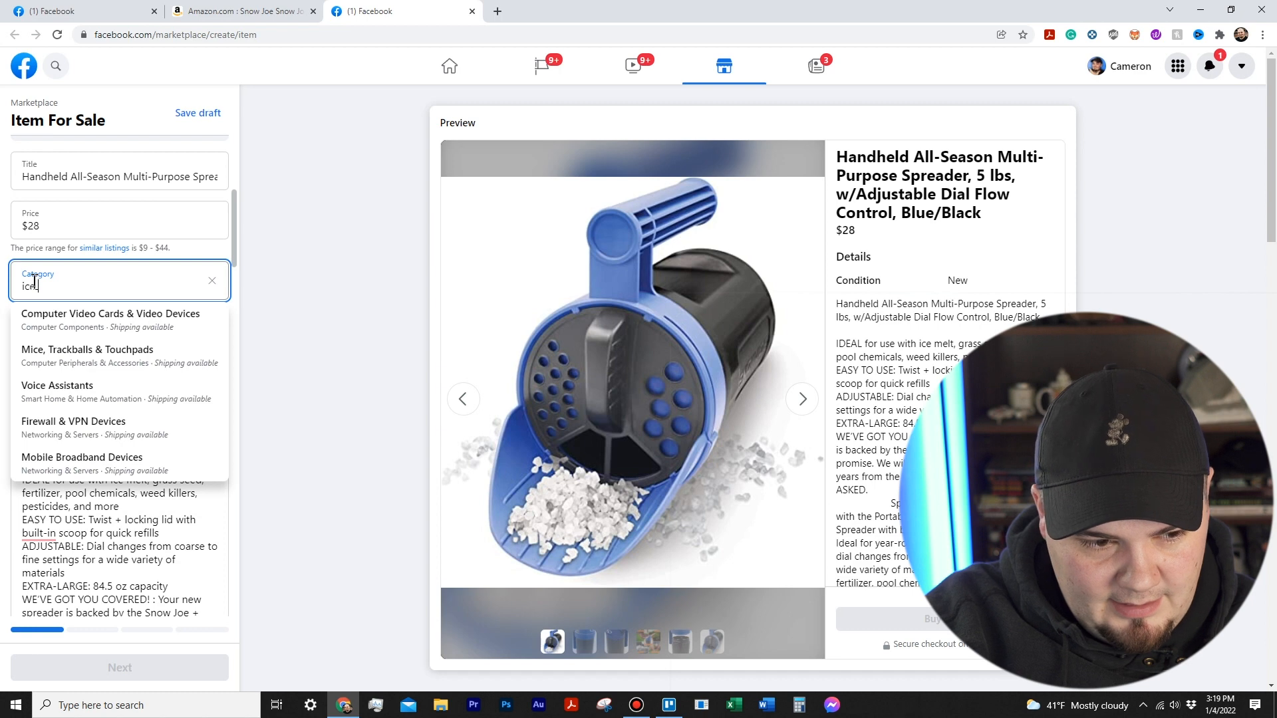
type(" scr")
type("a")
key("BackSpace")
key("BackSpace")
key("BackSpace")
key("BackSpace")
key("BackSpace")
key("BackSpace")
key("BackSpace")
key("BackSpace")
Step: Search the listing's categories for "spreader", clear the term and close the category list
type("spreader")
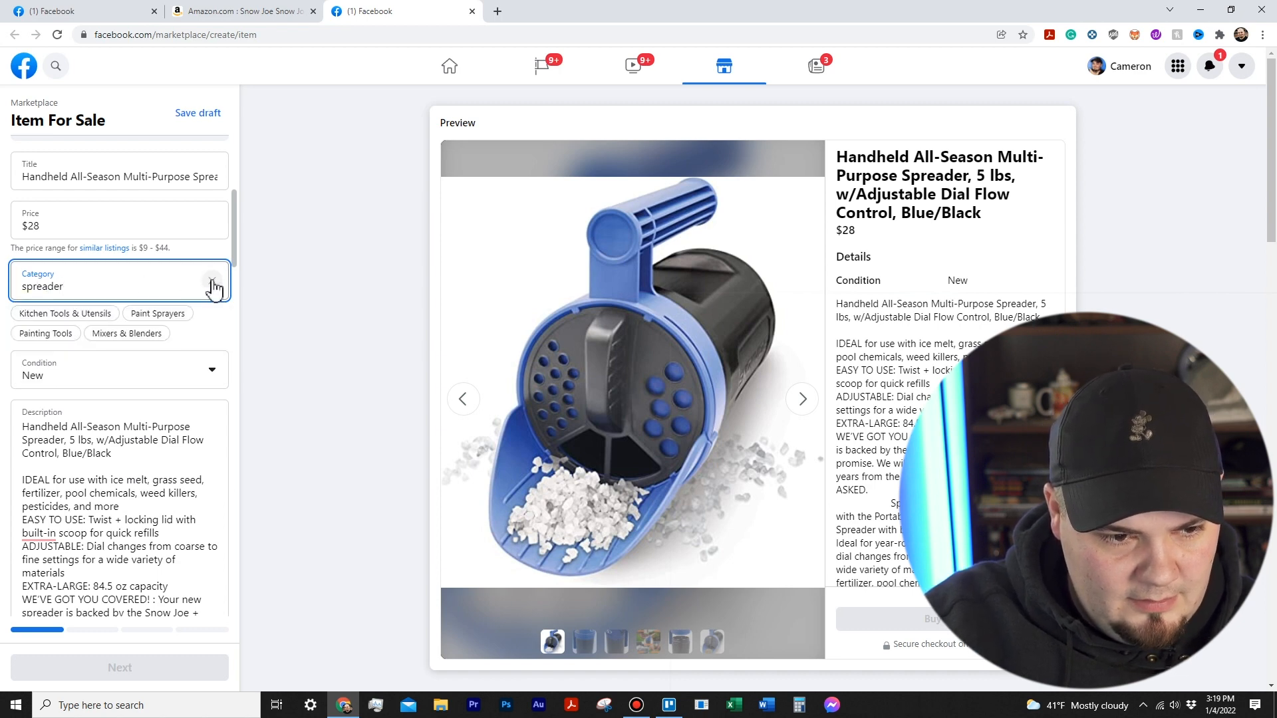
left_click(212, 282)
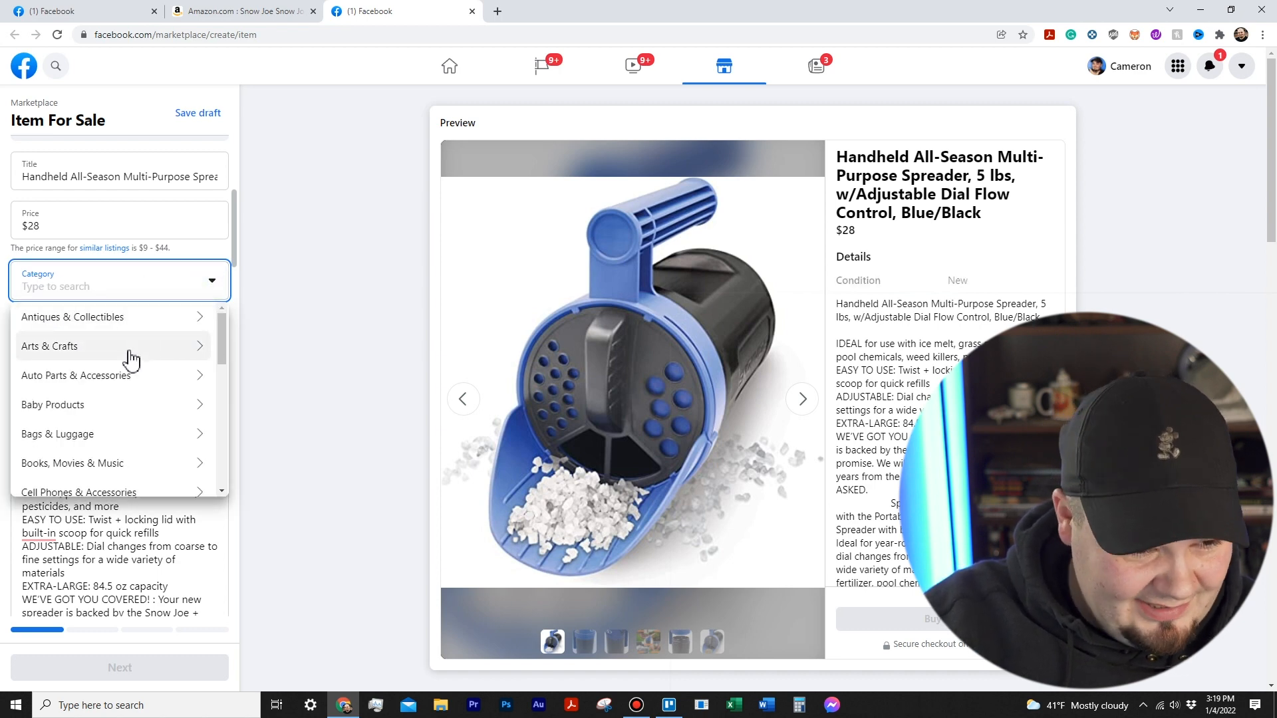
scroll(120, 368, "down", 1)
left_click(9, 252)
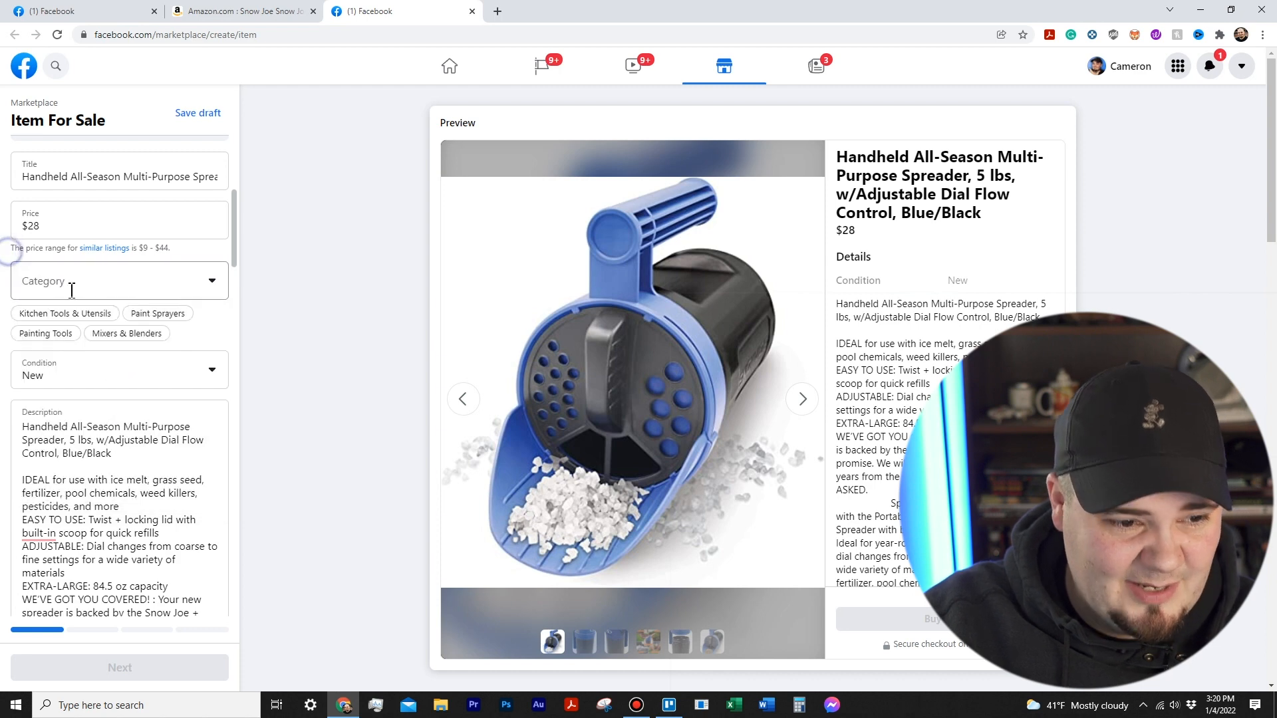
left_click(73, 287)
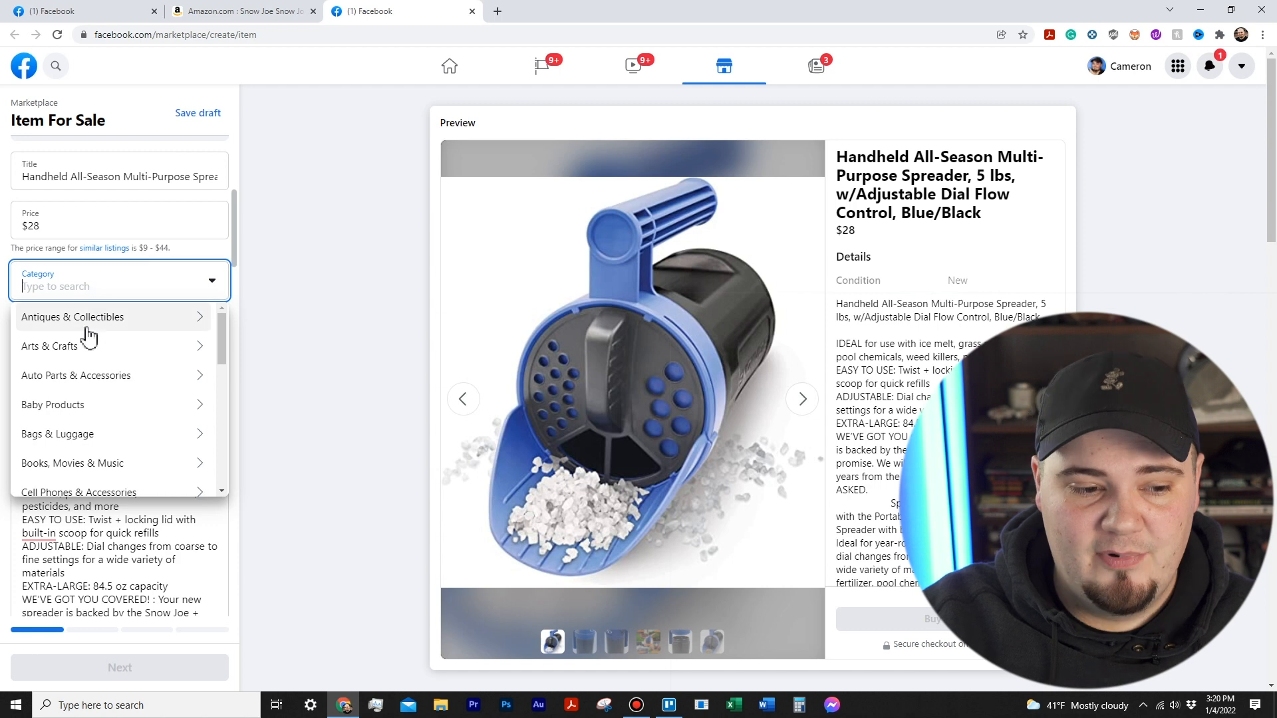
left_click(9, 260)
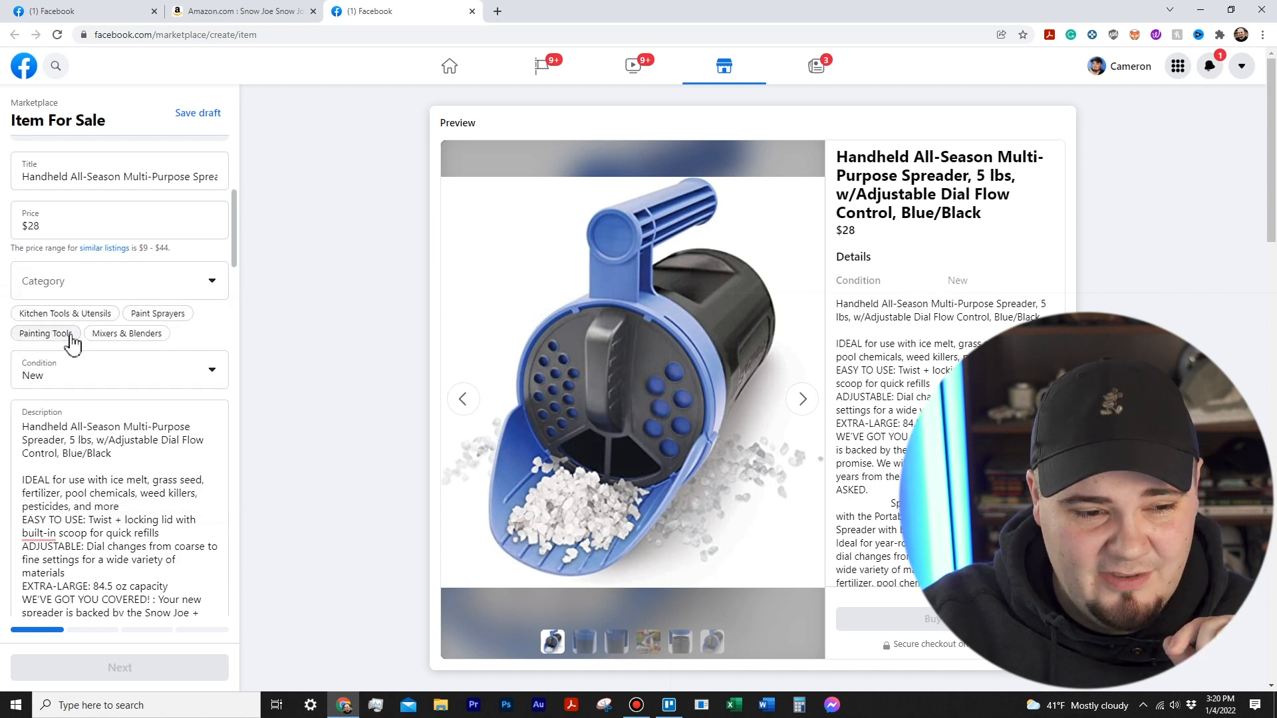
Step: Browse the full category list and open the Patio & Garden category
left_click(137, 287)
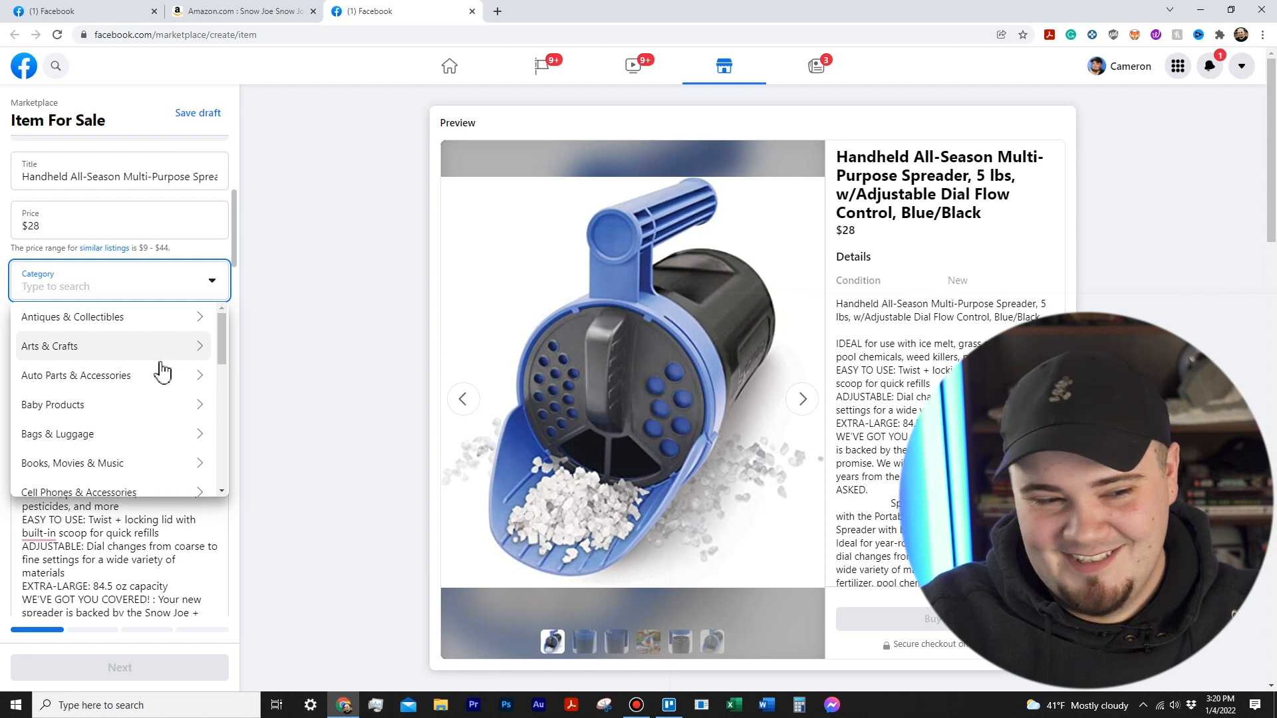
scroll(153, 365, "down", 3)
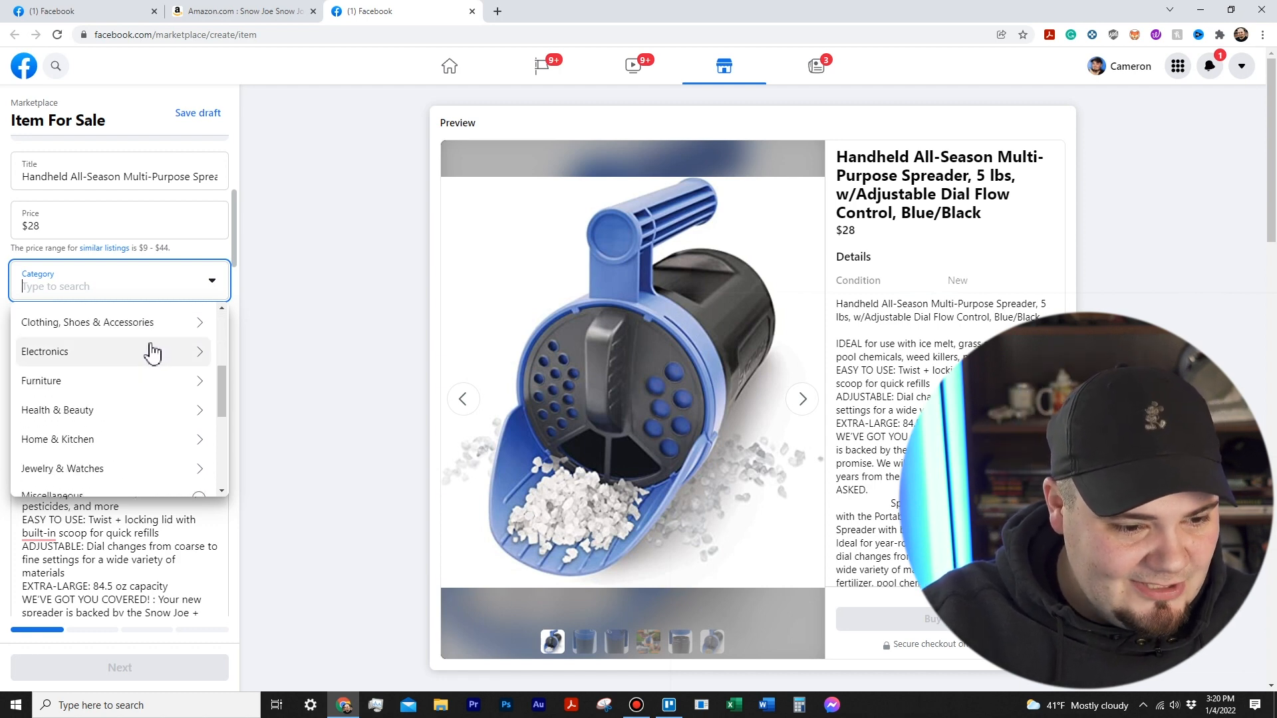
scroll(142, 379, "down", 4)
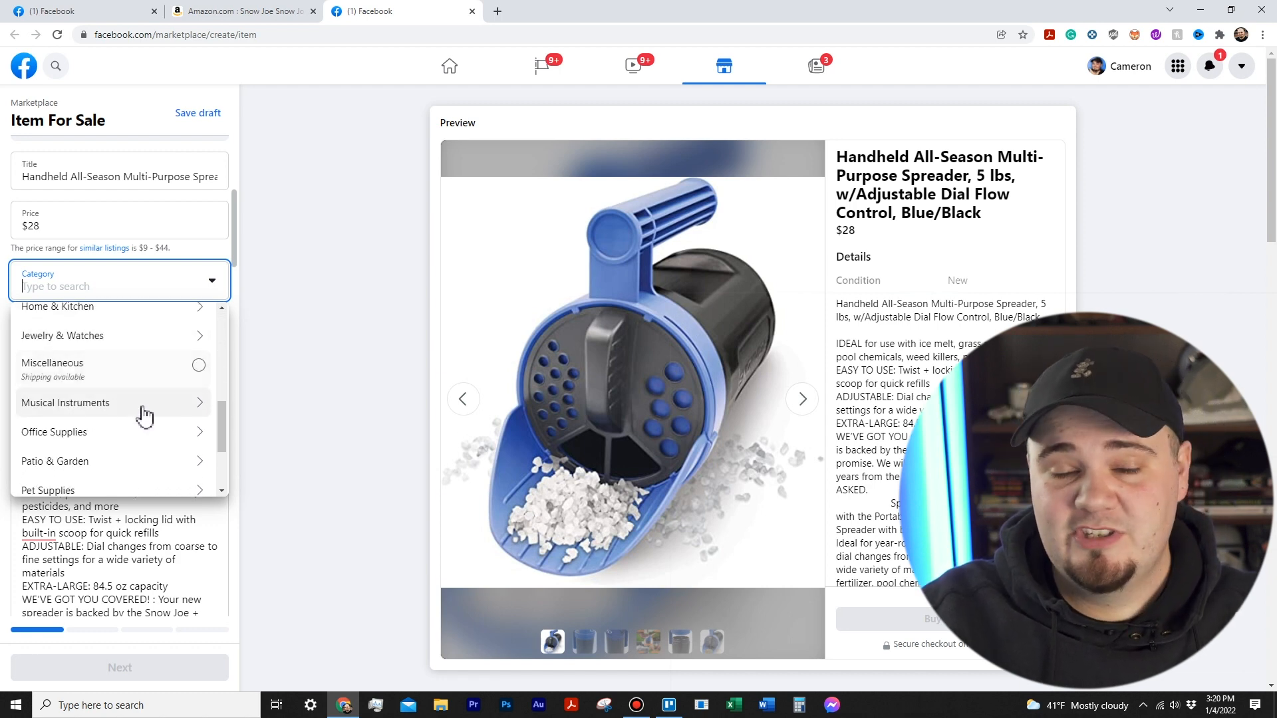
scroll(157, 447, "down", 1)
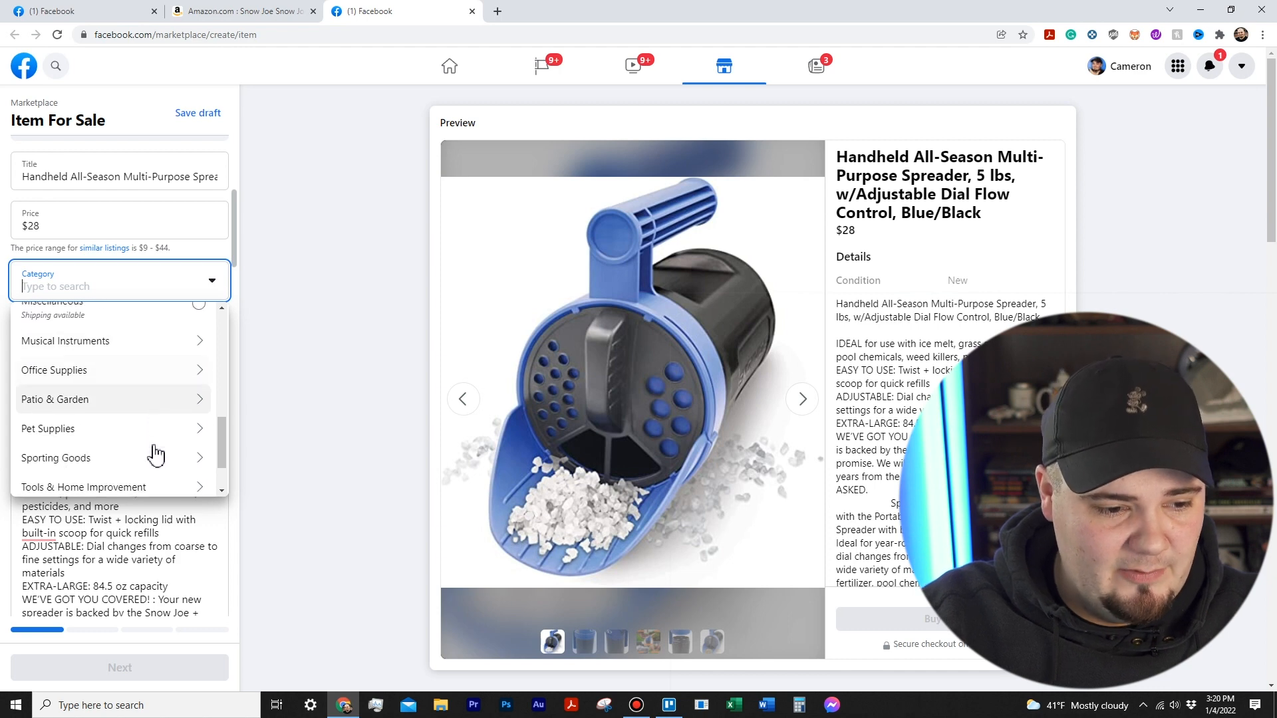
scroll(114, 440, "down", 2)
scroll(113, 426, "up", 2)
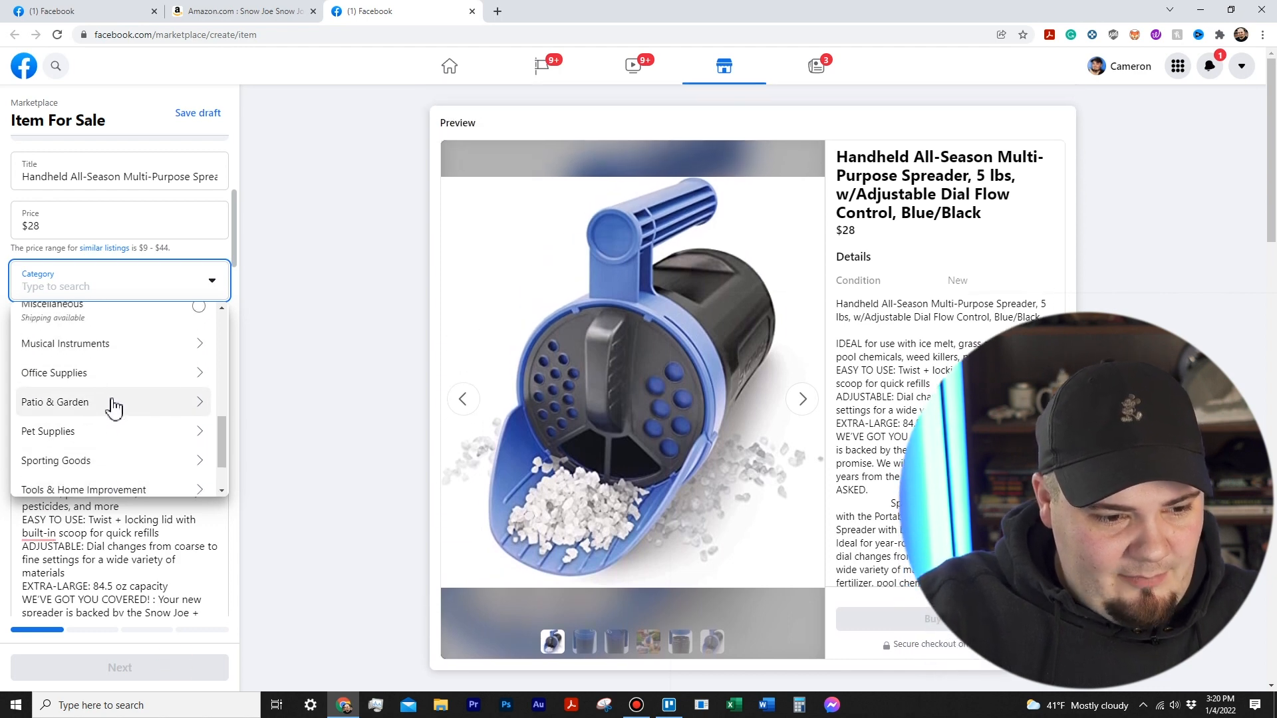
left_click(113, 404)
Step: Look through the Patio & Garden subcategories, check the options under Plants, Seeds & Bulbs and return to Patio & Garden
scroll(139, 381, "down", 1)
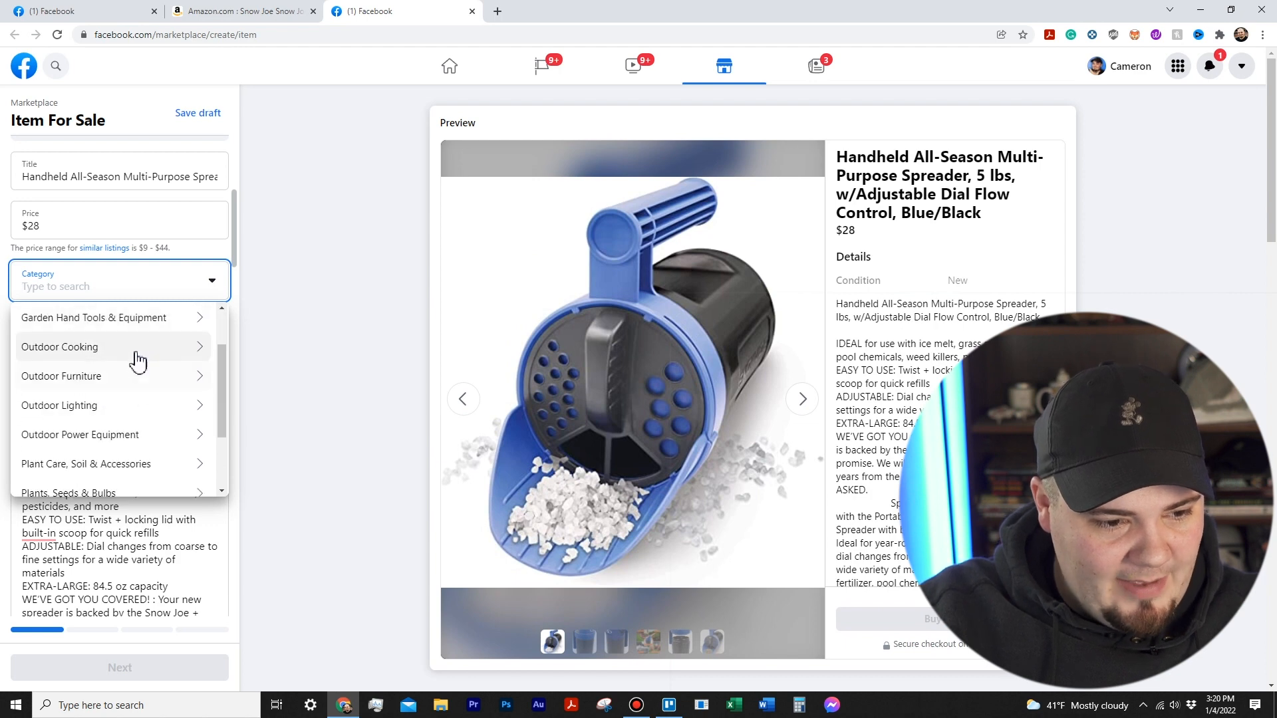
scroll(145, 408, "down", 1)
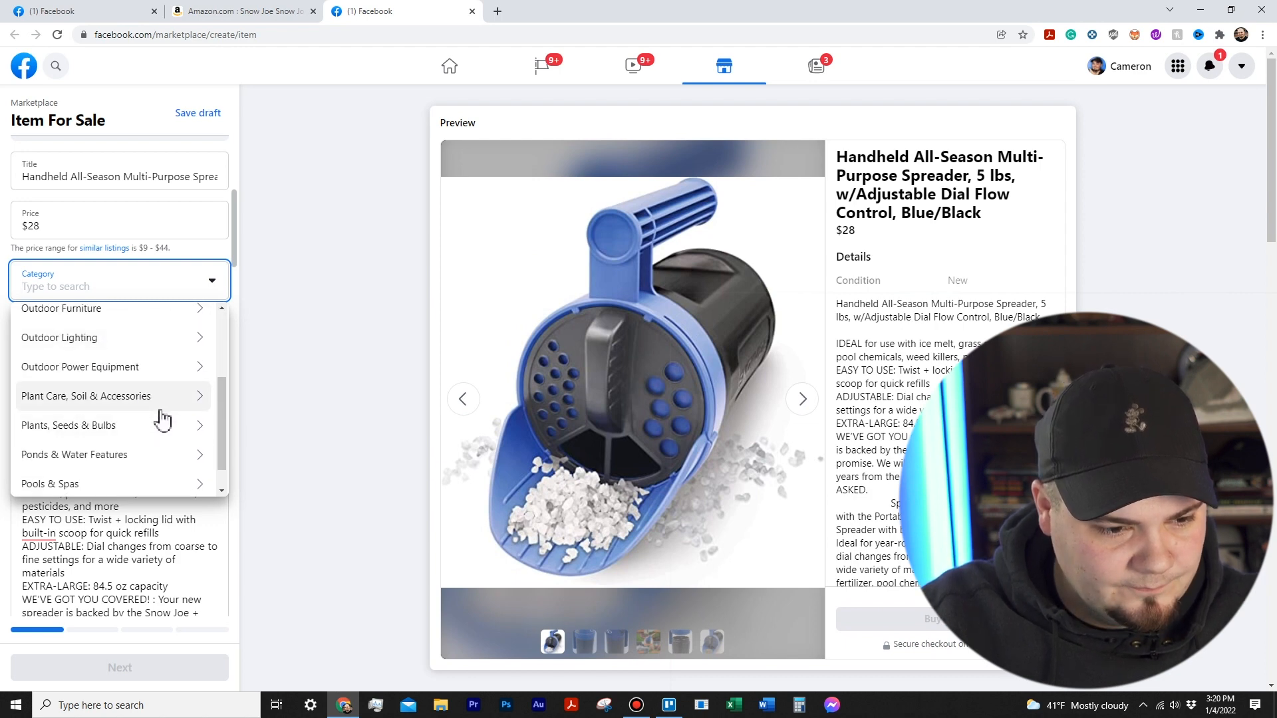
scroll(161, 415, "down", 1)
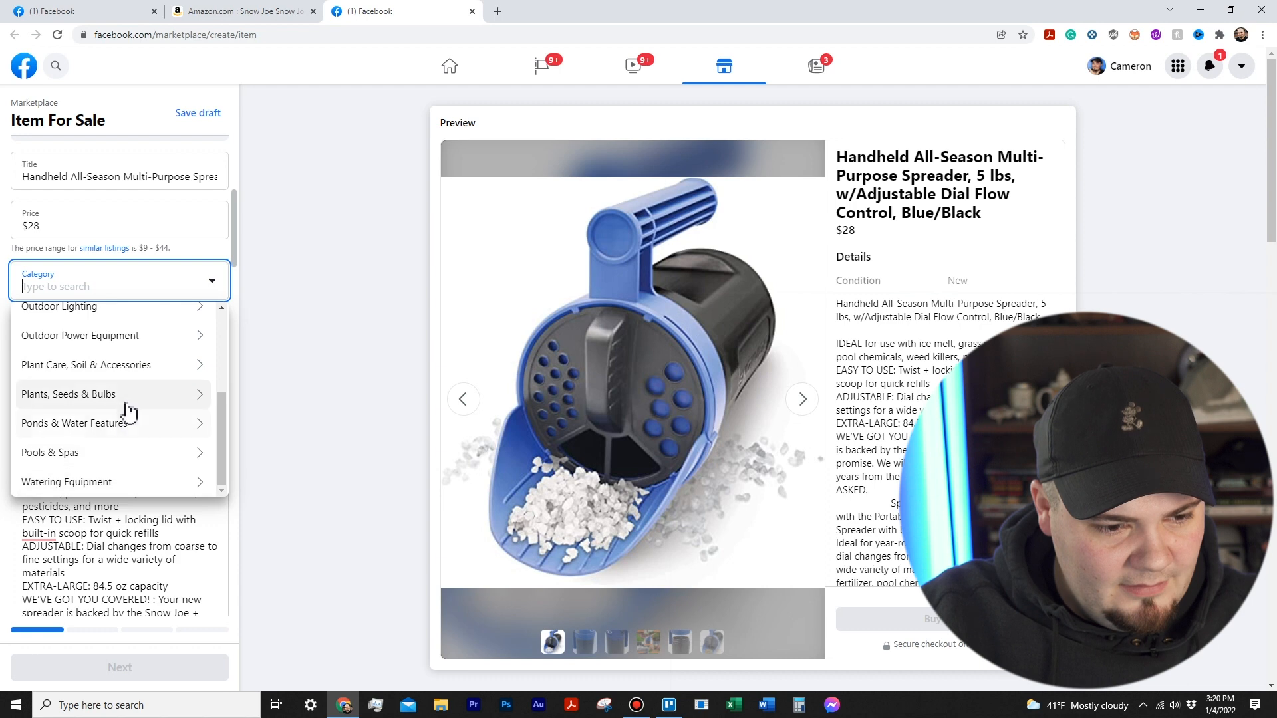
left_click(145, 399)
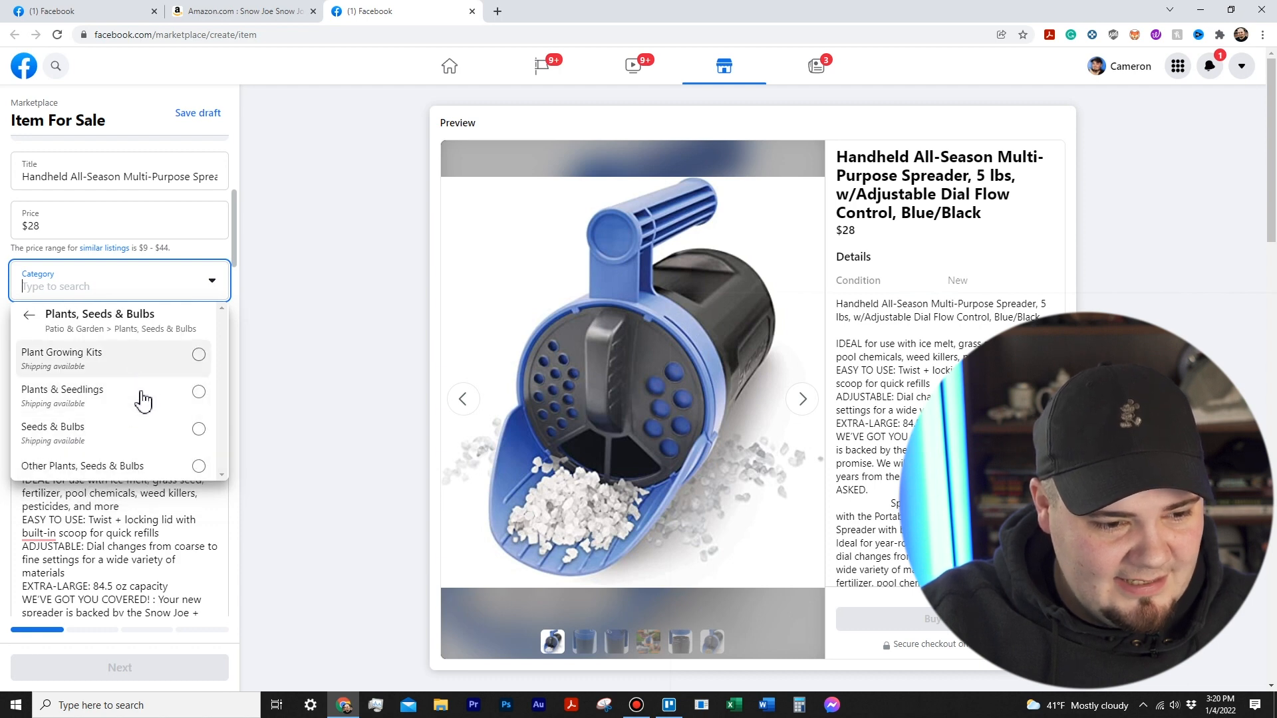
scroll(141, 446, "down", 2)
left_click(30, 315)
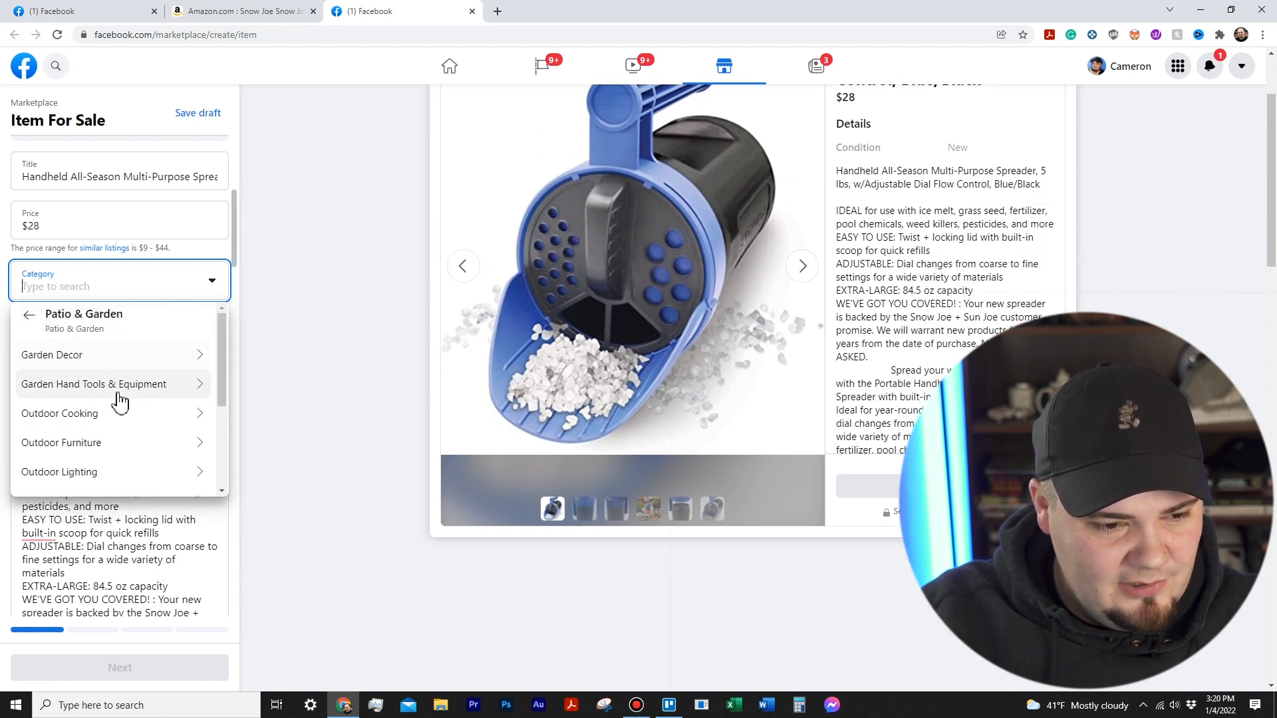
Step: Set the listing's category to Other Plant Care, Soil & Accessories under Plant Care, Soil & Accessories
scroll(120, 400, "down", 2)
scroll(119, 402, "up", 1)
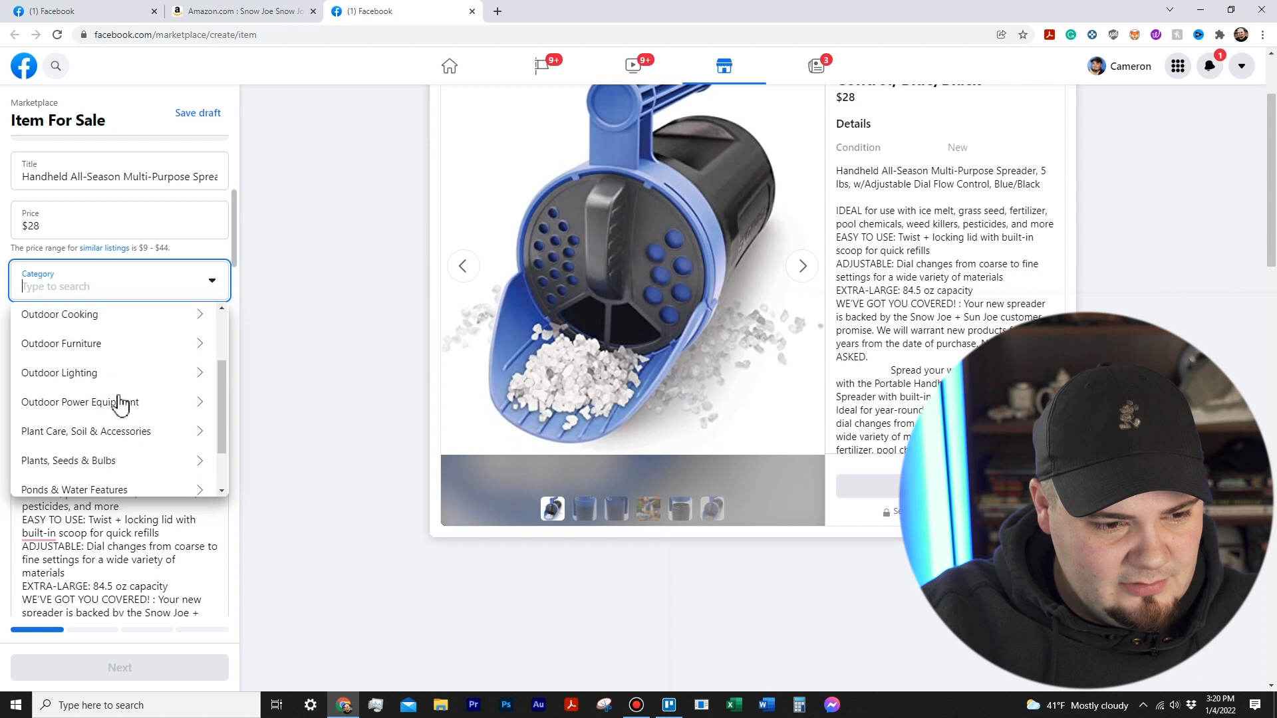
left_click(137, 432)
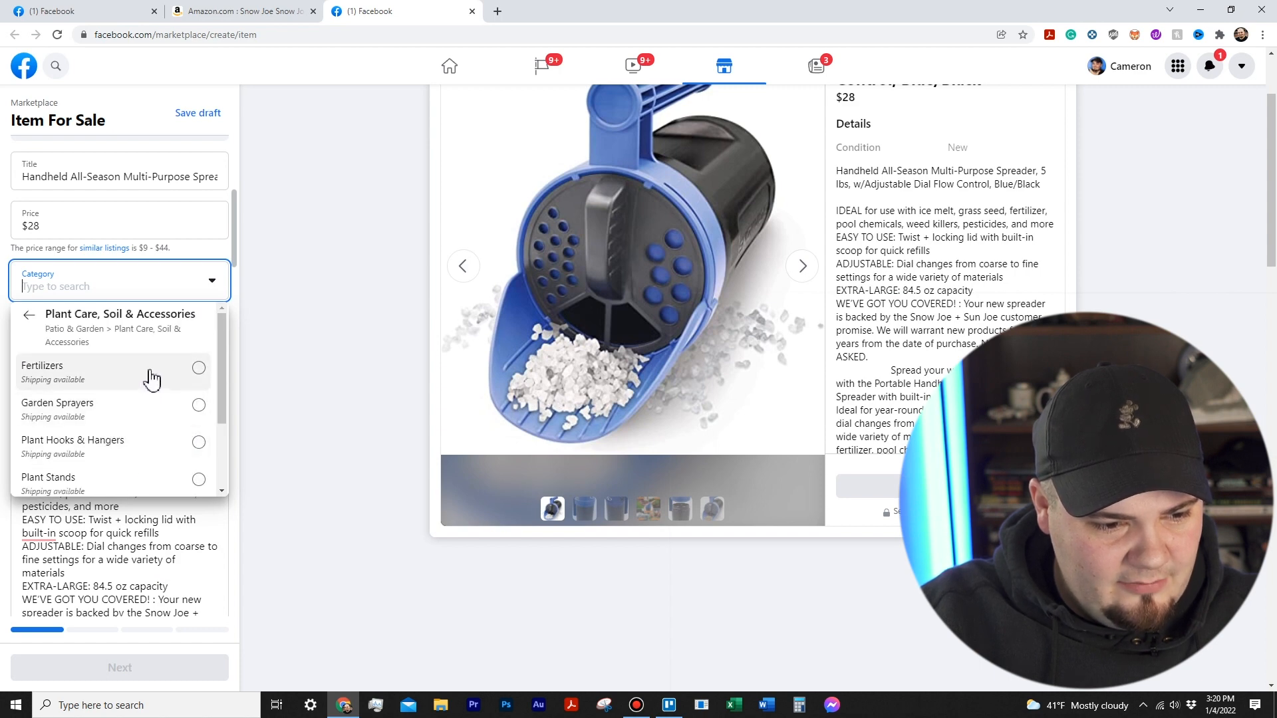
scroll(169, 445, "down", 5)
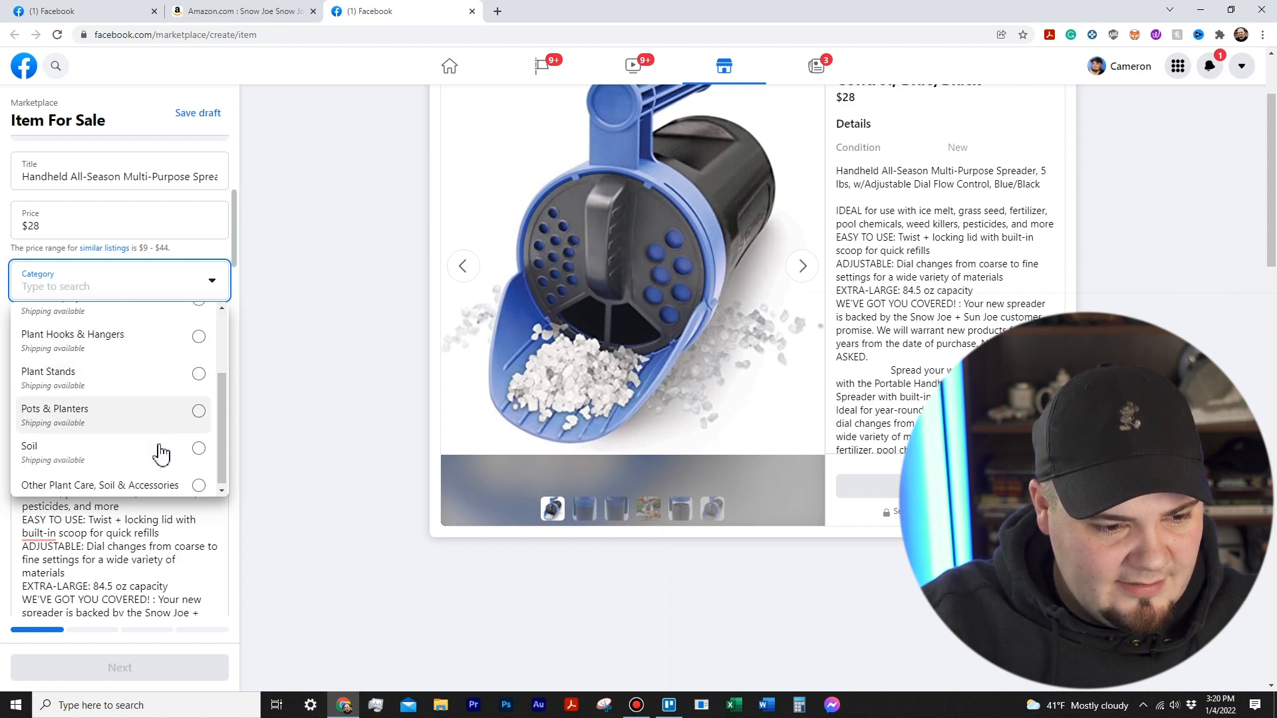
left_click(147, 493)
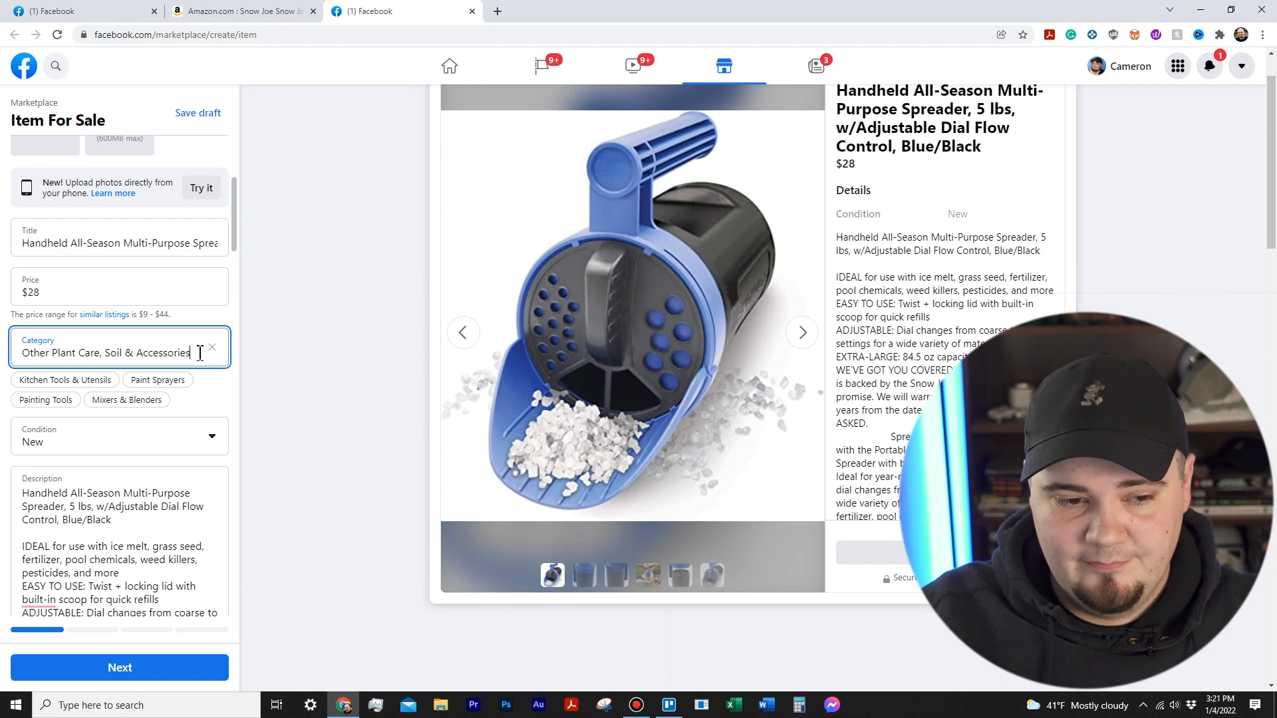
Step: Insert a blank line in the description before each of the "EASY TO USE", "EXTRA-LARGE" and "WE'VE GOT YOU COVERED!" points
scroll(256, 433, "down", 4)
scroll(222, 385, "down", 4)
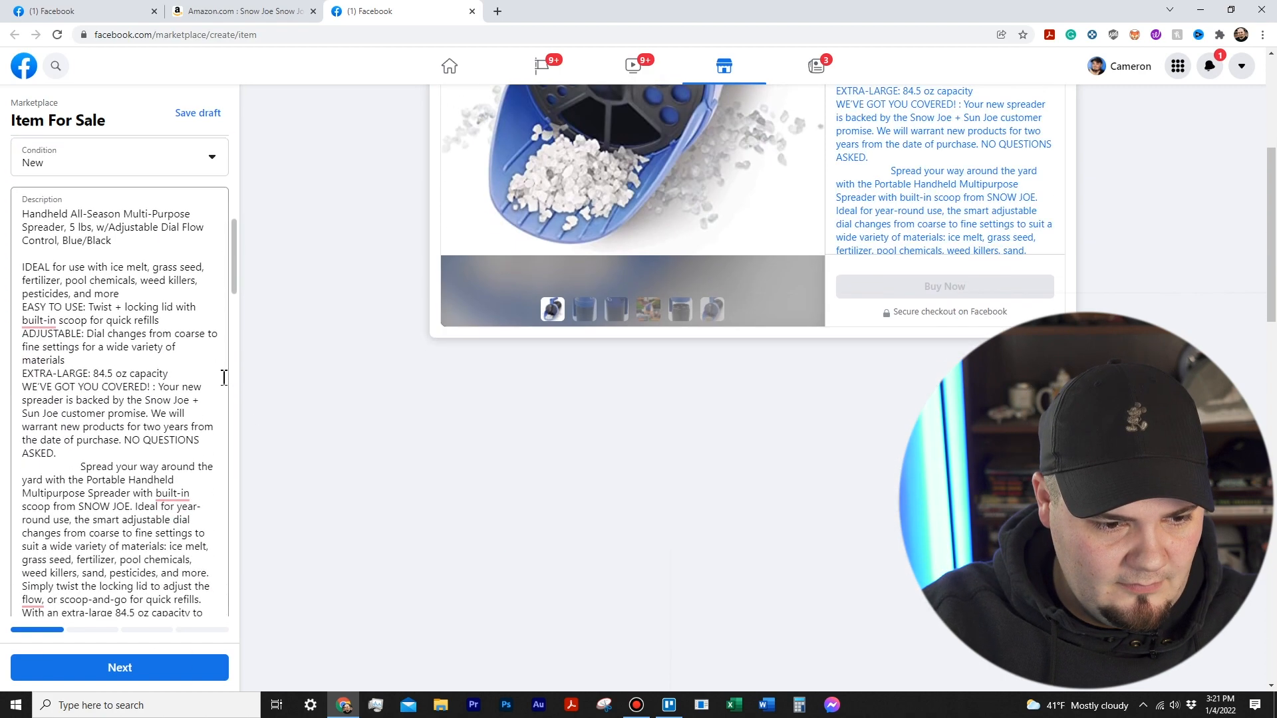
scroll(224, 377, "up", 5)
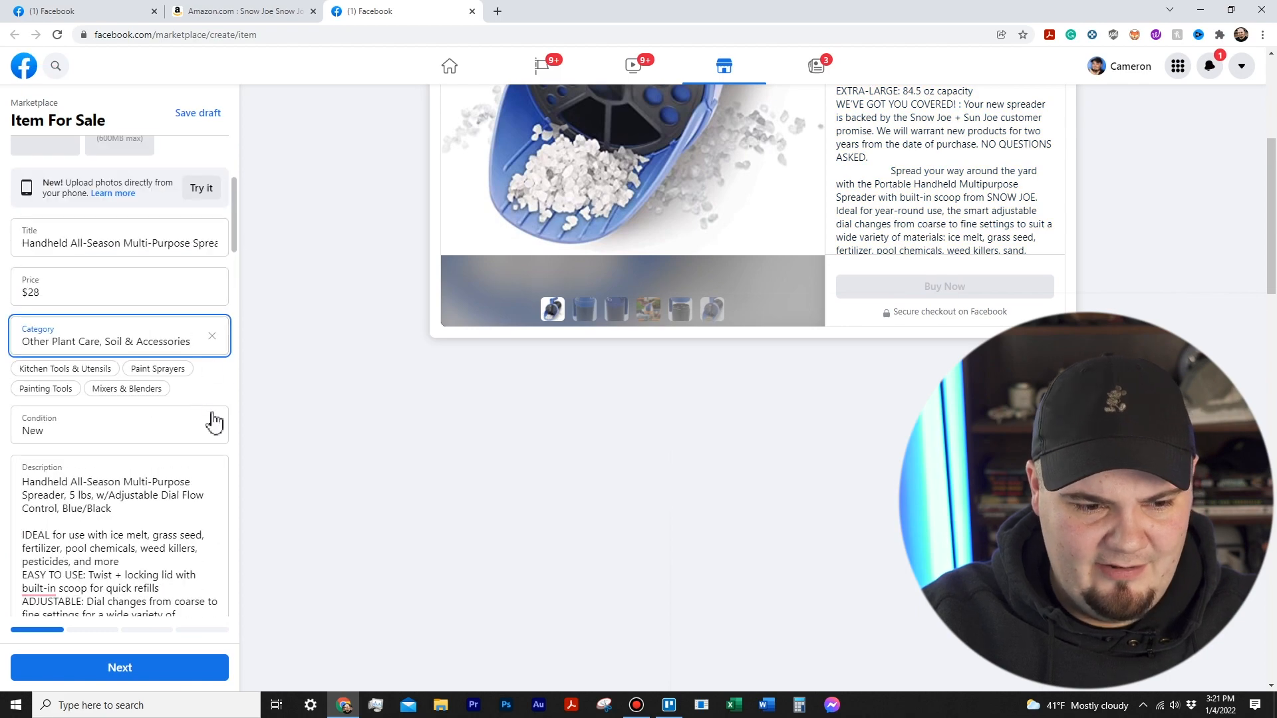
scroll(213, 422, "down", 15)
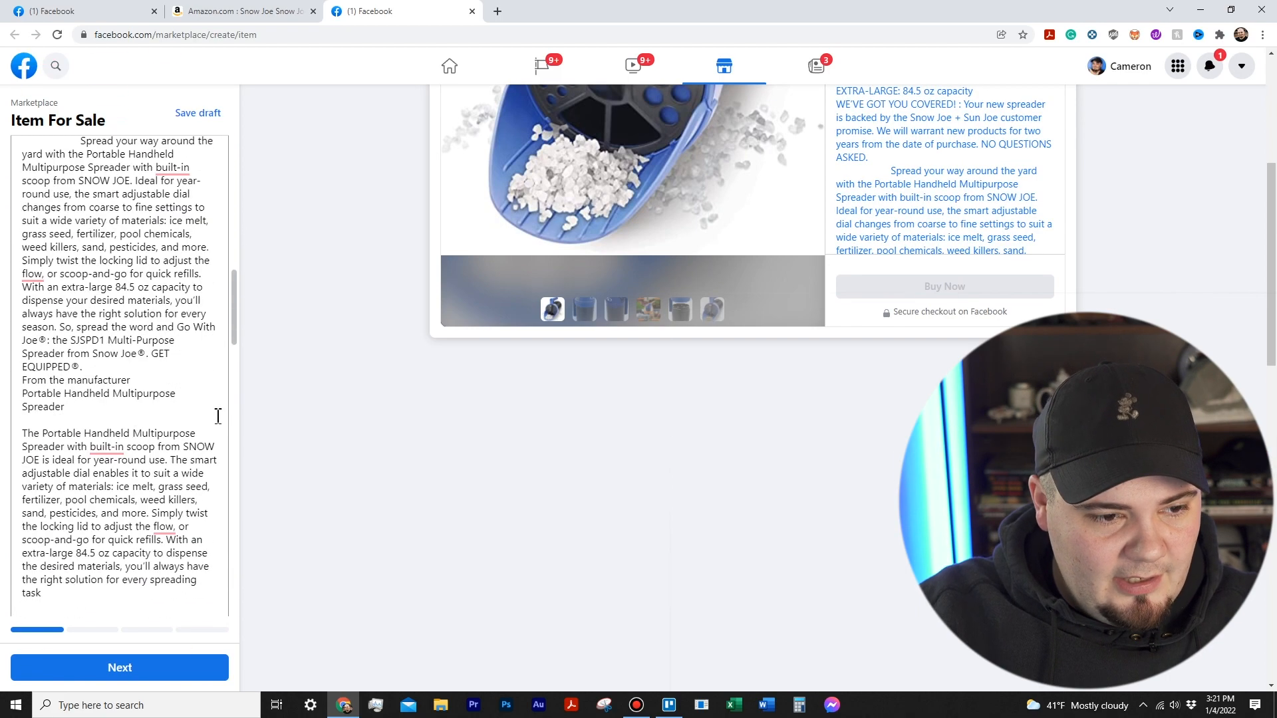
scroll(218, 416, "up", 10)
scroll(123, 373, "down", 5)
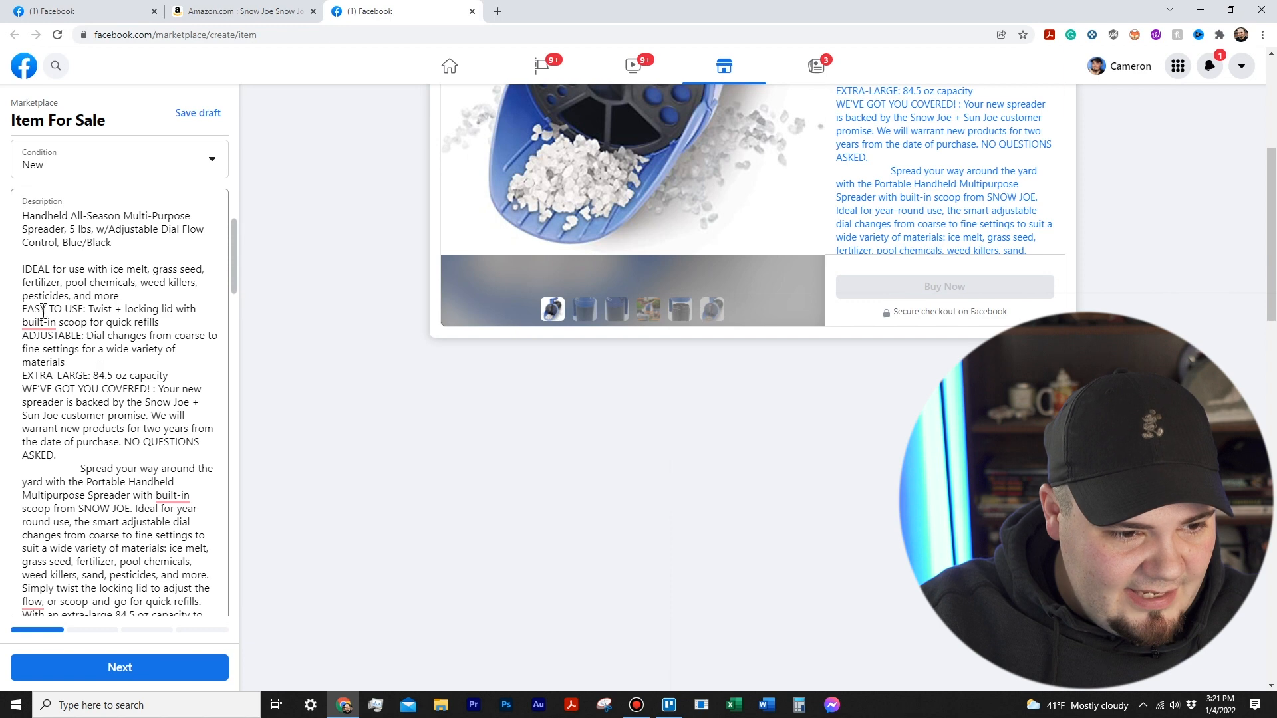
left_click(25, 307)
key("Return")
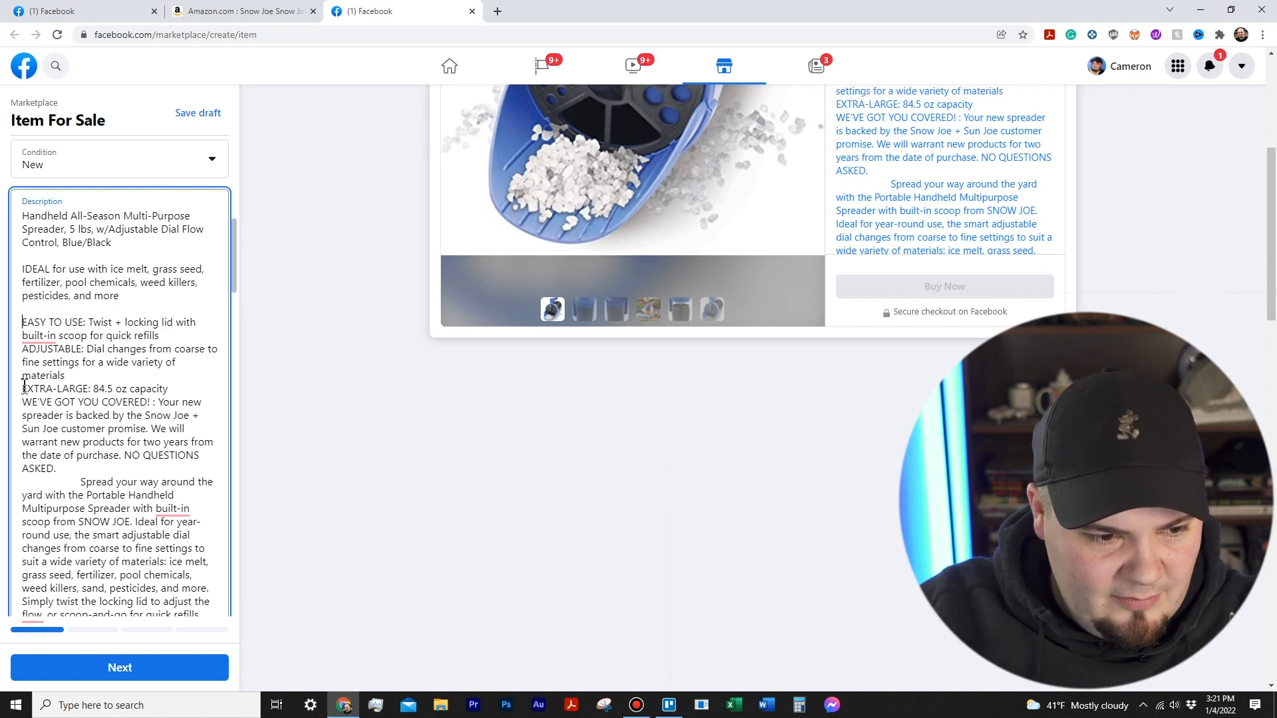
key("Return")
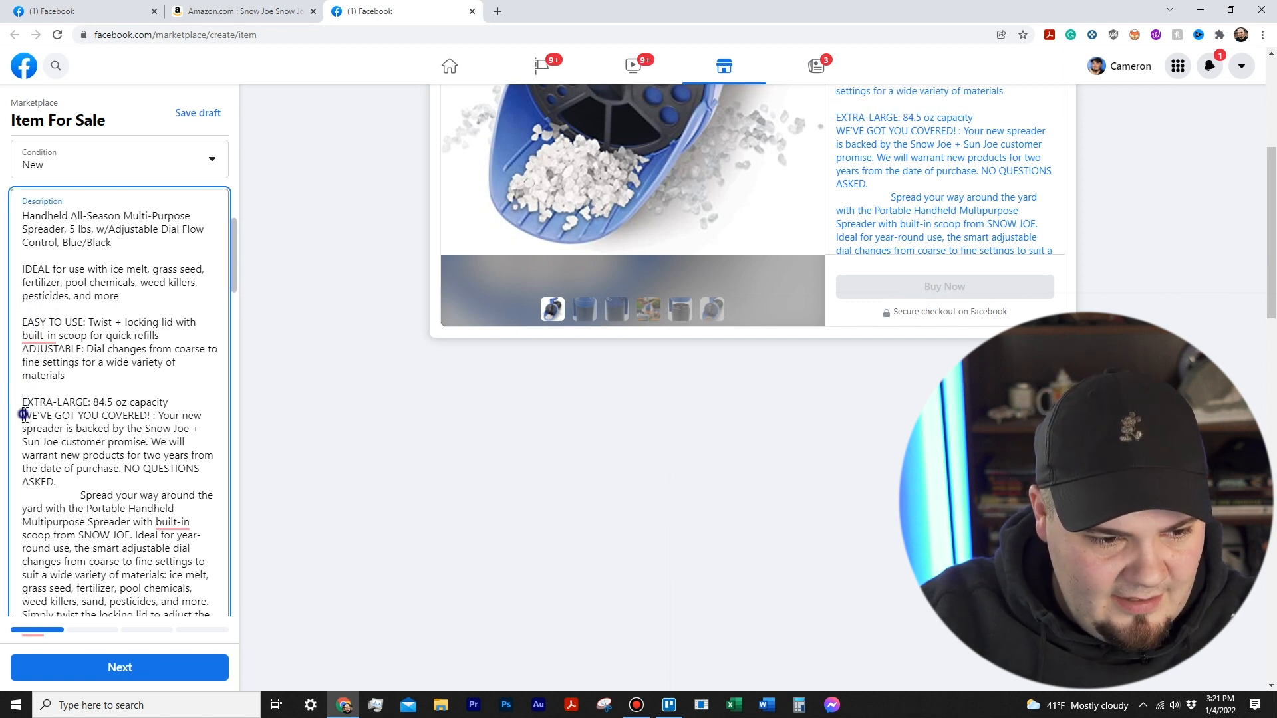
left_click(23, 415)
key("Return")
Step: Remove the indent before "Spread your way around the yard" in the description and separate that paragraph with one blank line
scroll(52, 379, "down", 2)
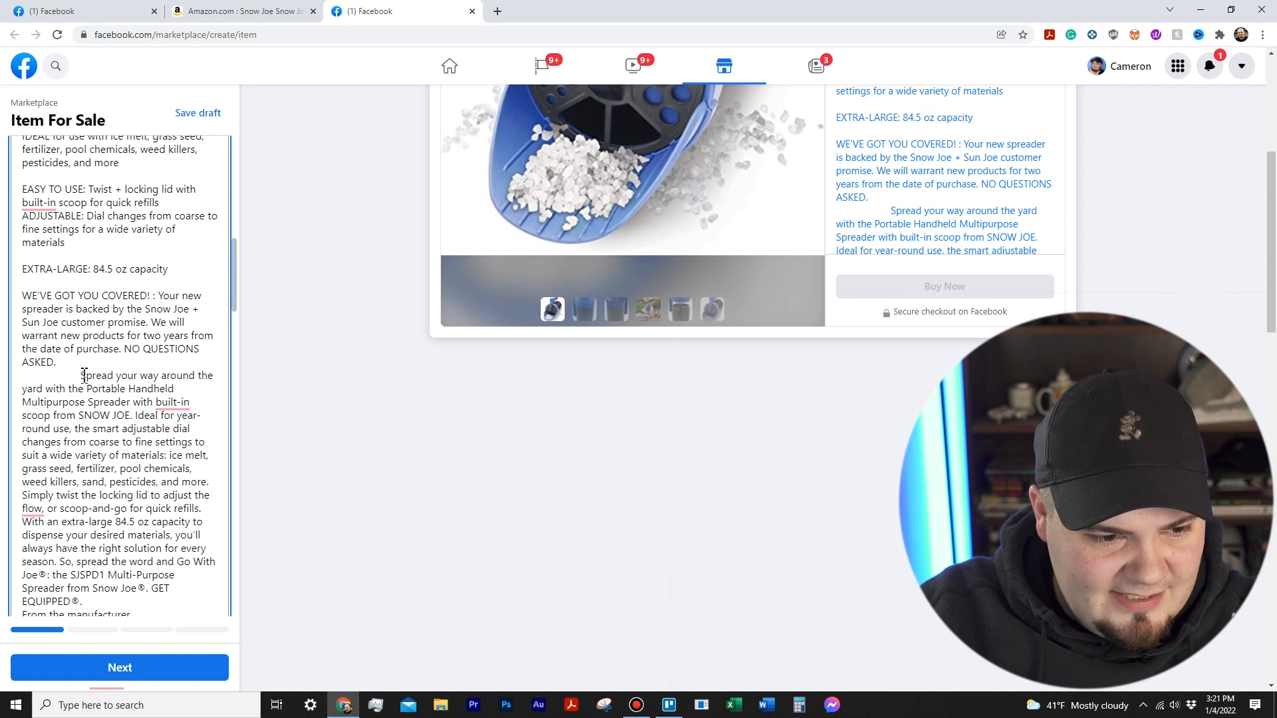
left_click_drag(81, 375, 22, 375)
key("Return")
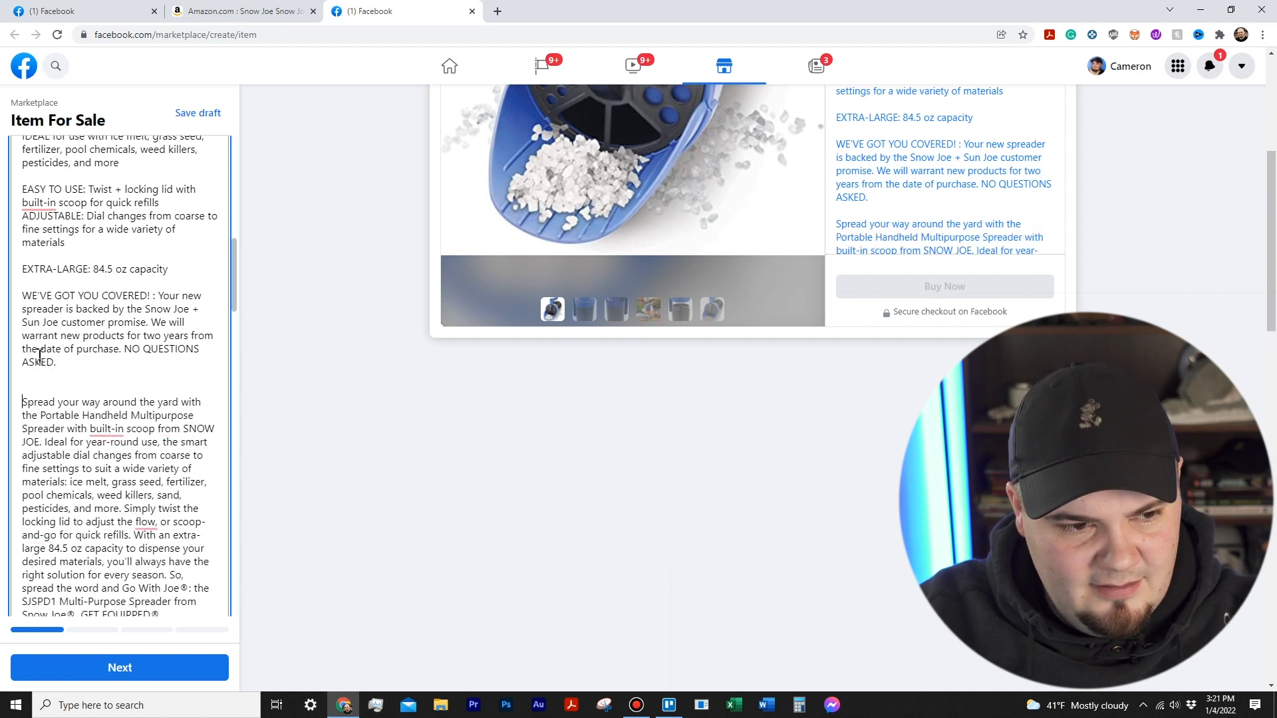
scroll(66, 399, "up", 3)
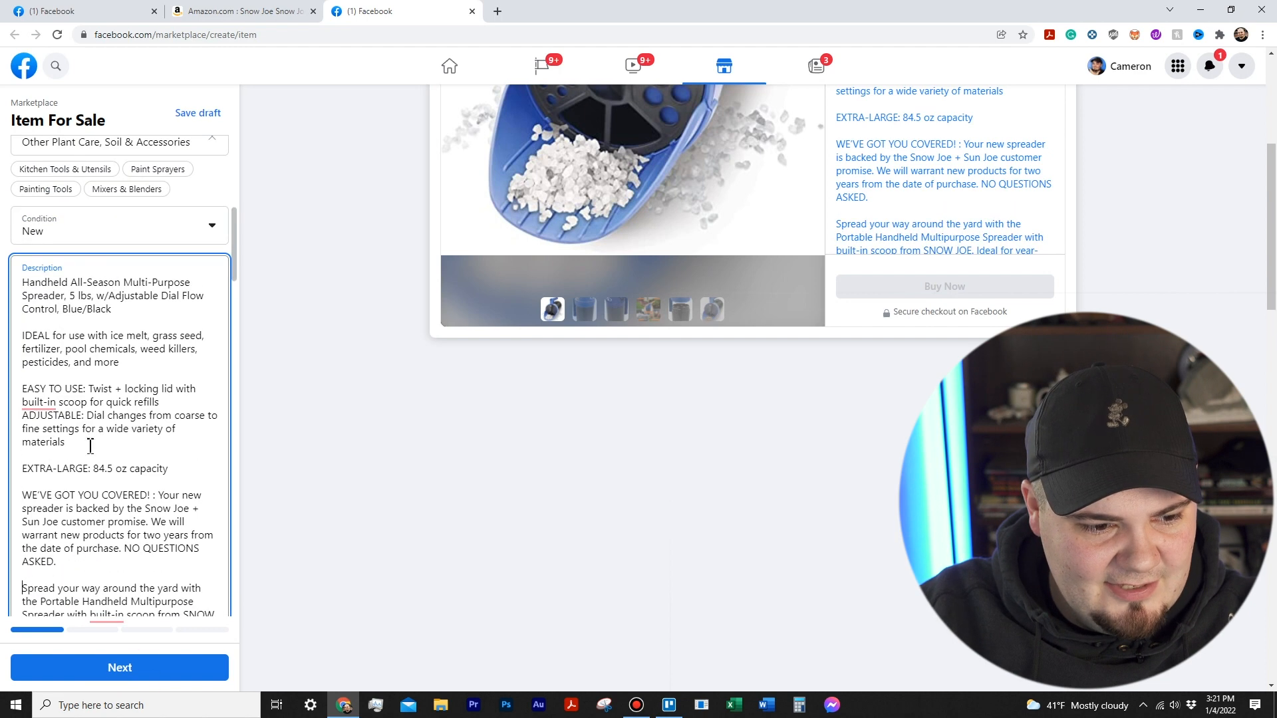
scroll(91, 444, "down", 3)
mouse_move(46, 205)
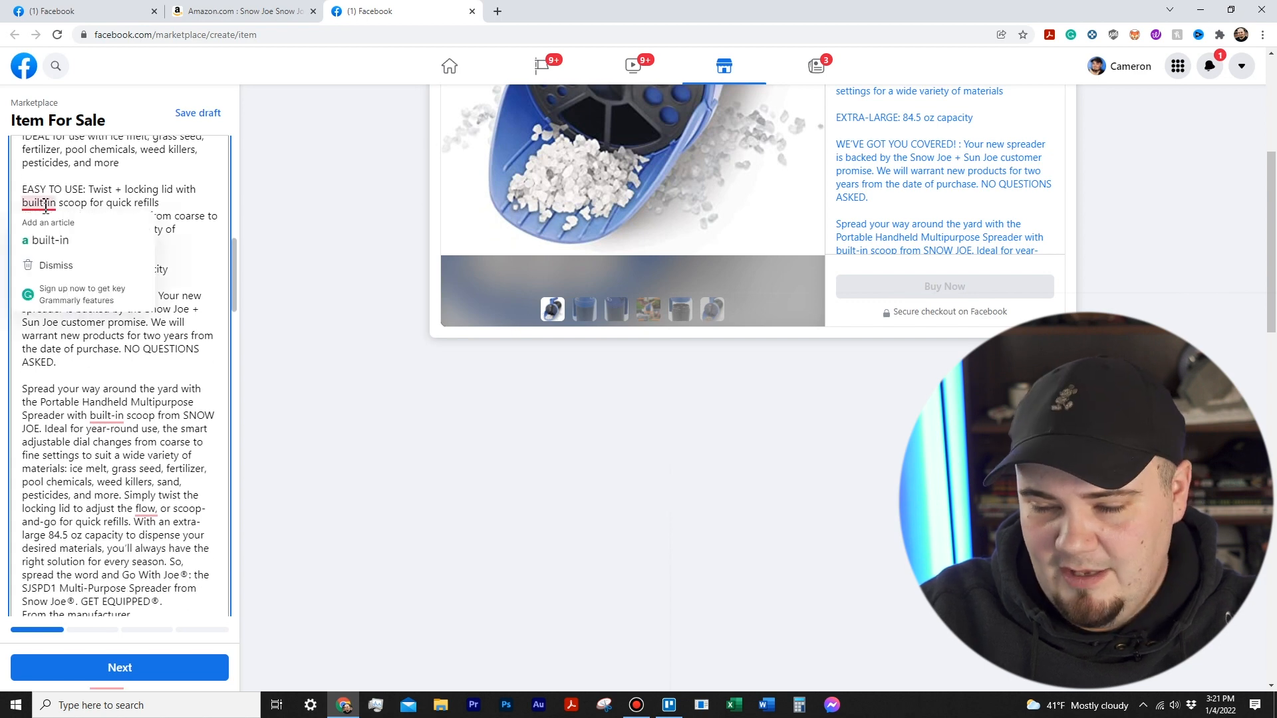
Step: Accept the grammar suggestions in the description, adding "a" before each flagged "built-in" and removing the comma after both uses of "flow"
left_click(51, 234)
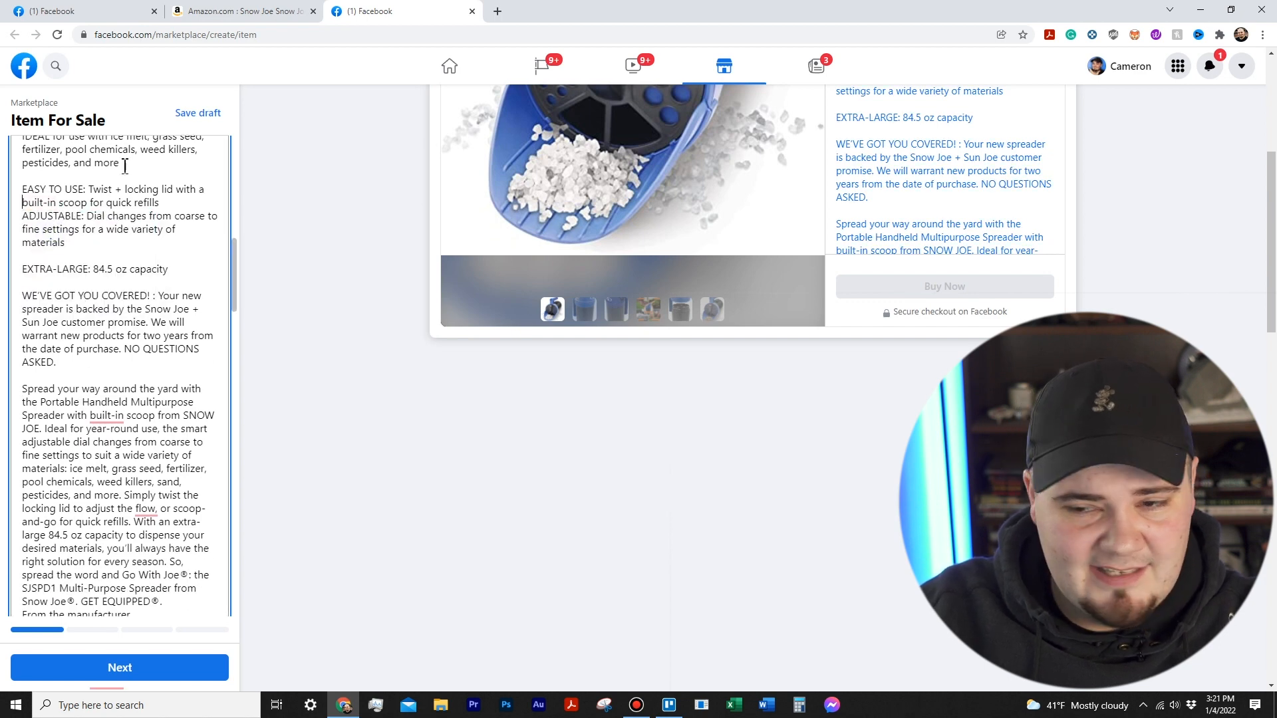
mouse_move(106, 417)
left_click(126, 451)
mouse_move(162, 509)
left_click(200, 527)
scroll(137, 462, "down", 3)
mouse_move(122, 483)
left_click(127, 518)
scroll(133, 512, "down", 2)
mouse_move(36, 444)
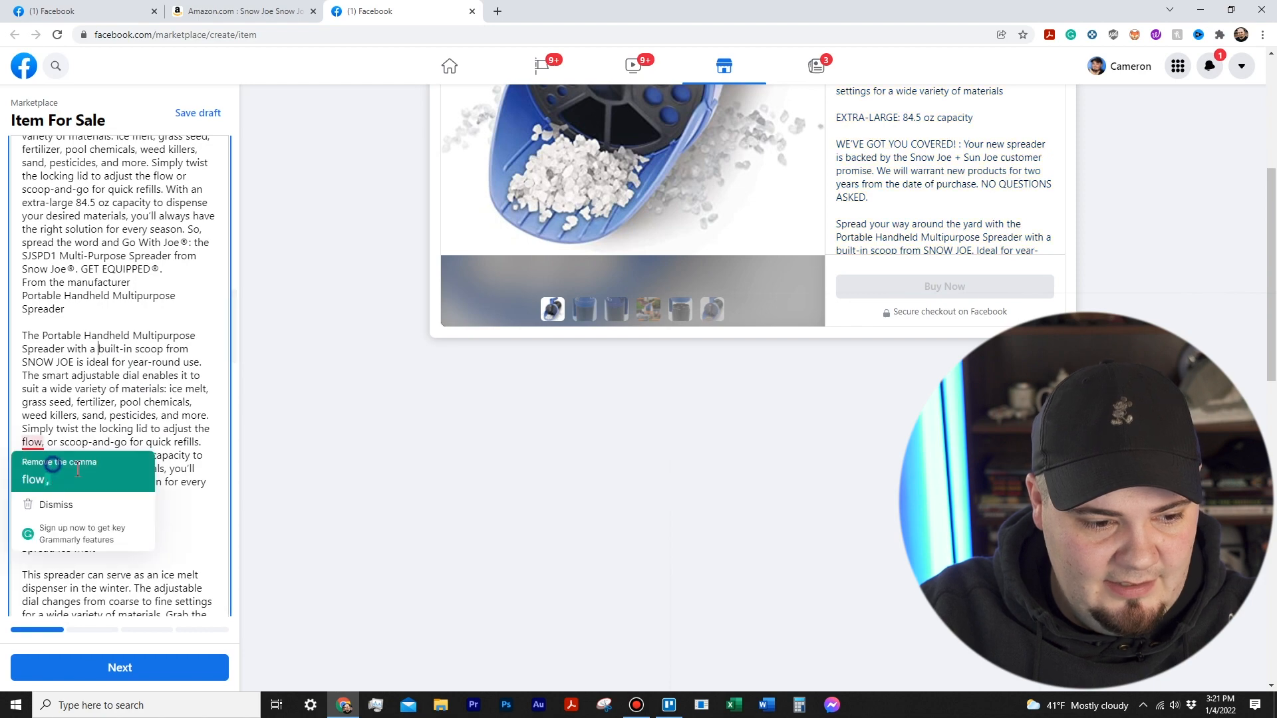
left_click(33, 480)
Step: Delete the "WE'VE GOT YOU COVERED!" warranty paragraph from the description along with its leftover blank lines
scroll(100, 459, "down", 8)
scroll(123, 453, "up", 6)
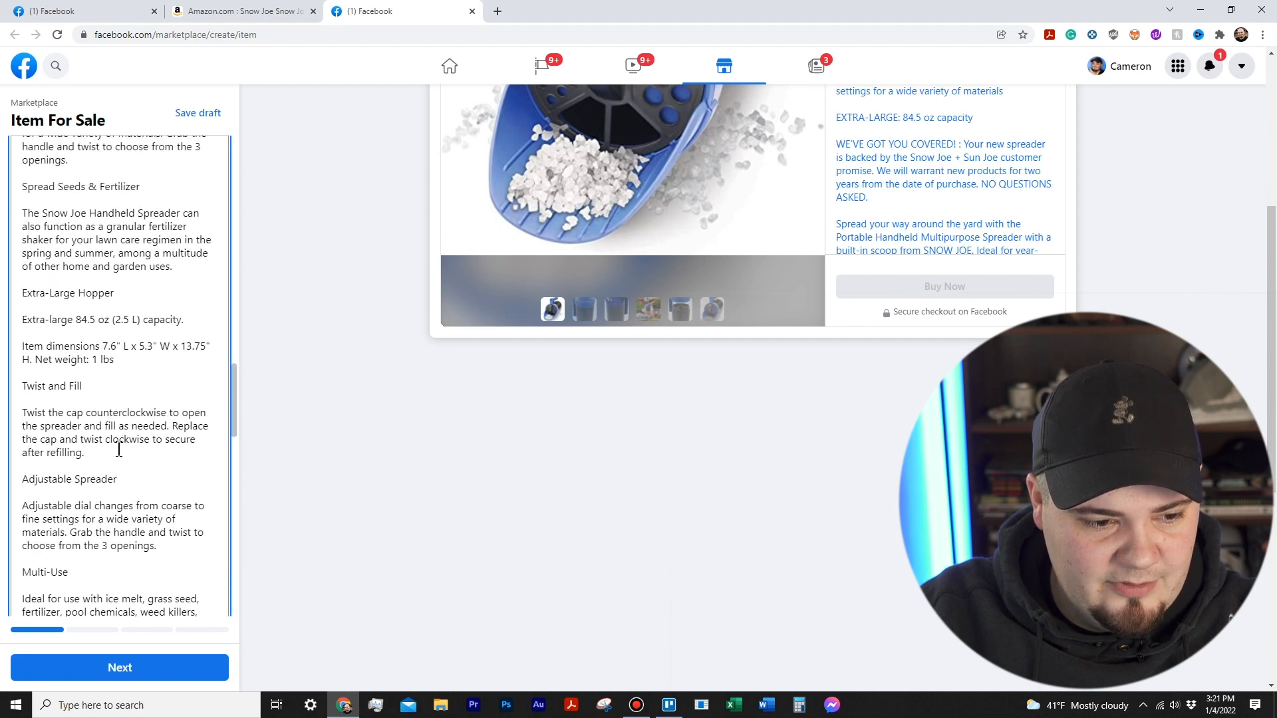
scroll(118, 447, "up", 8)
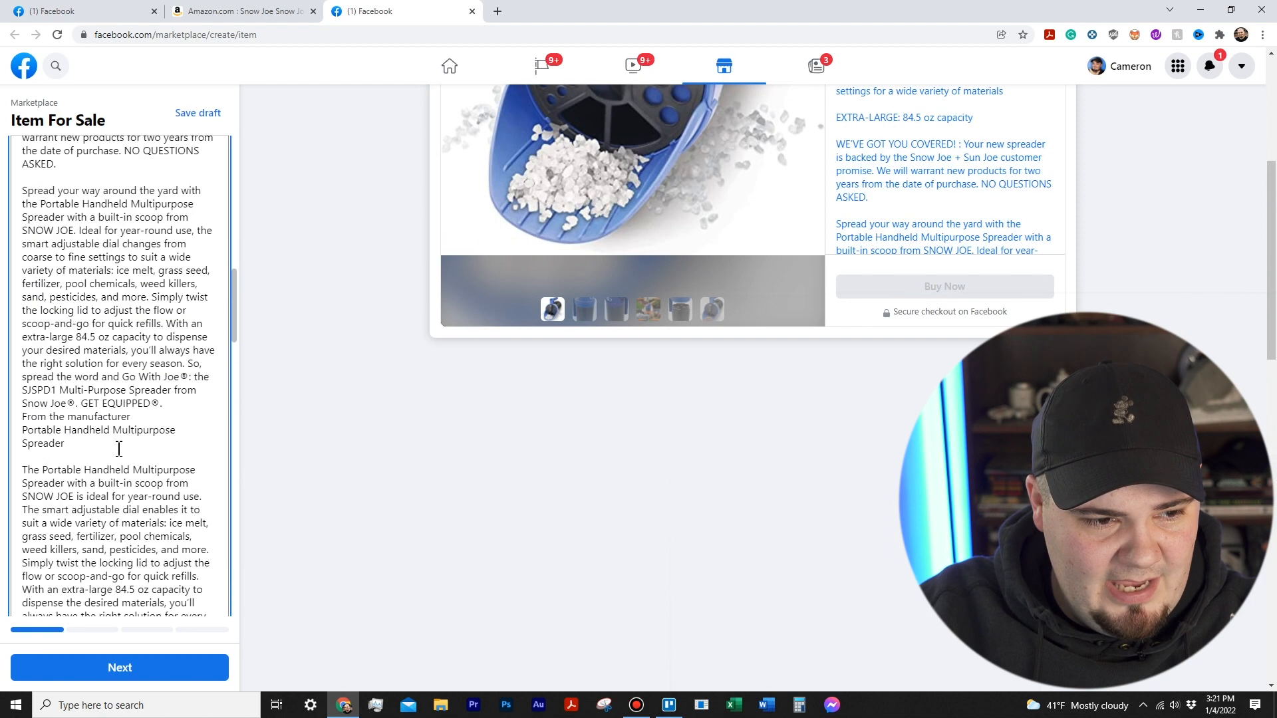
left_click_drag(77, 429, 22, 364)
key("BackSpace")
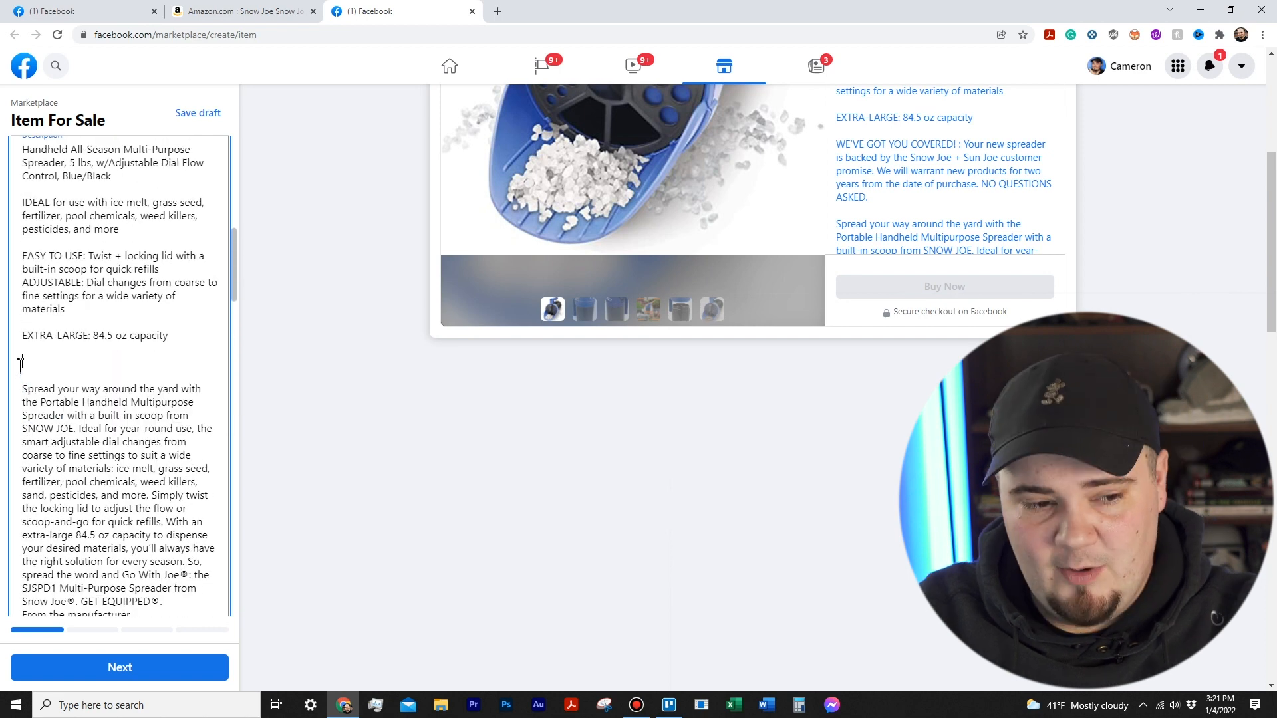
key("BackSpace")
key("BackSpace")
Step: Delete the description's closing section from "Frequently Purchased Together" through the ice melter comparison, and remove the leftover blank line
scroll(14, 361, "down", 5)
scroll(14, 361, "down", 15)
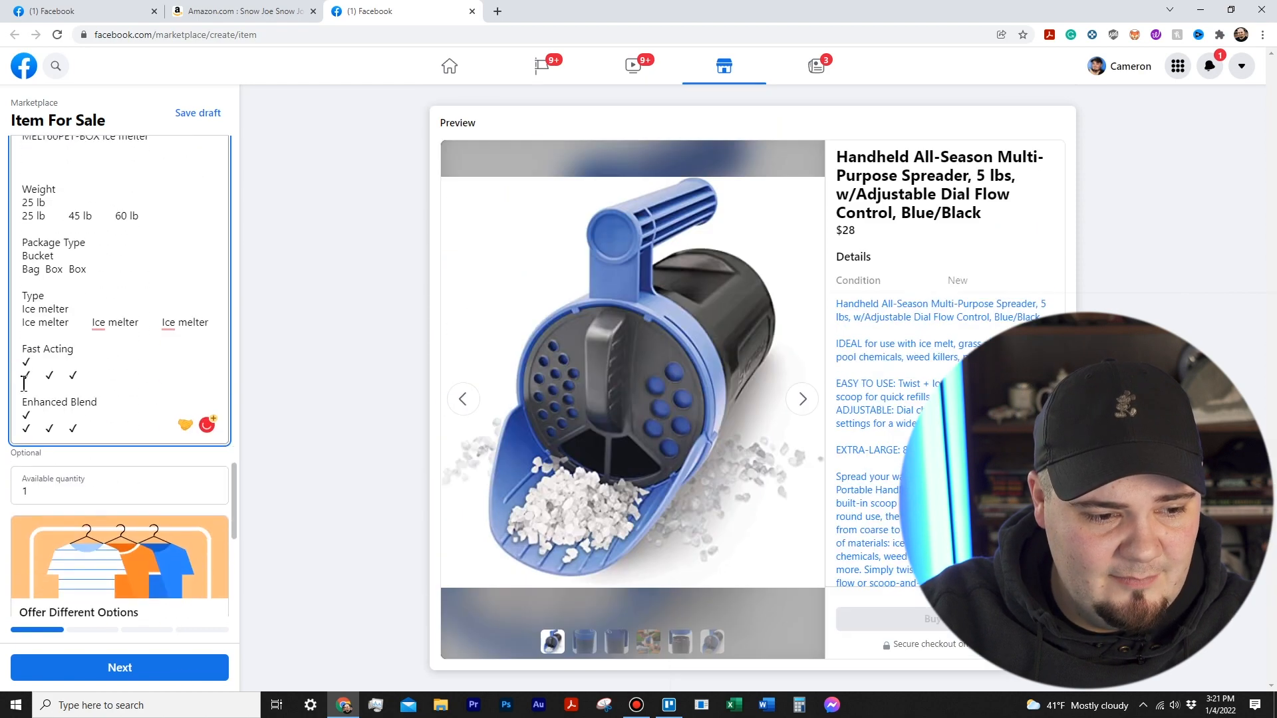
scroll(24, 384, "up", 1)
left_click_drag(113, 497, 13, 368)
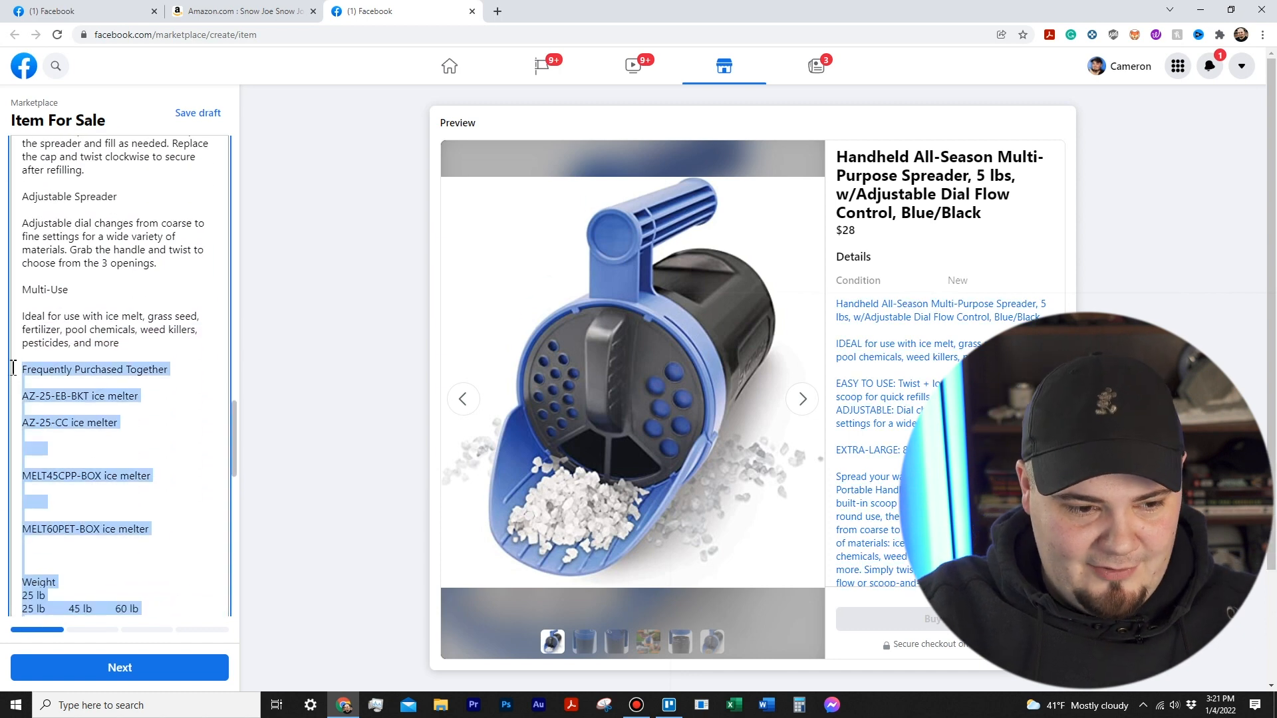
key("BackSpace")
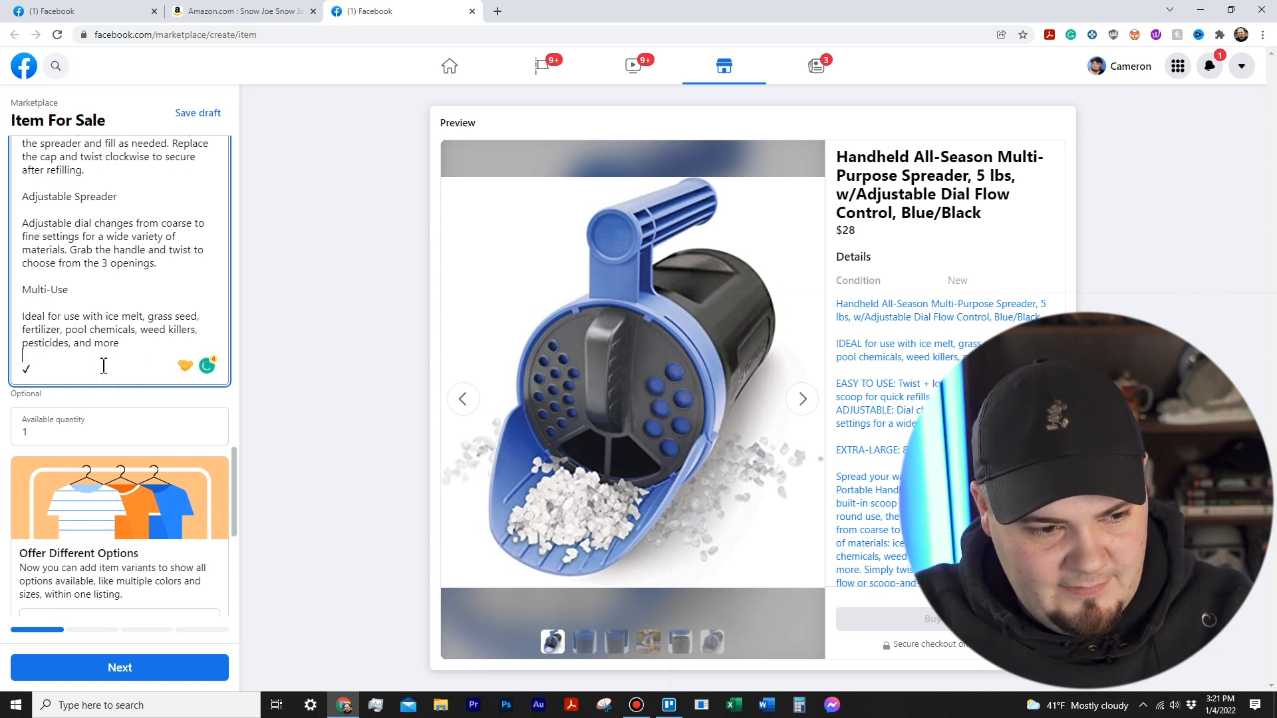
key("BackSpace")
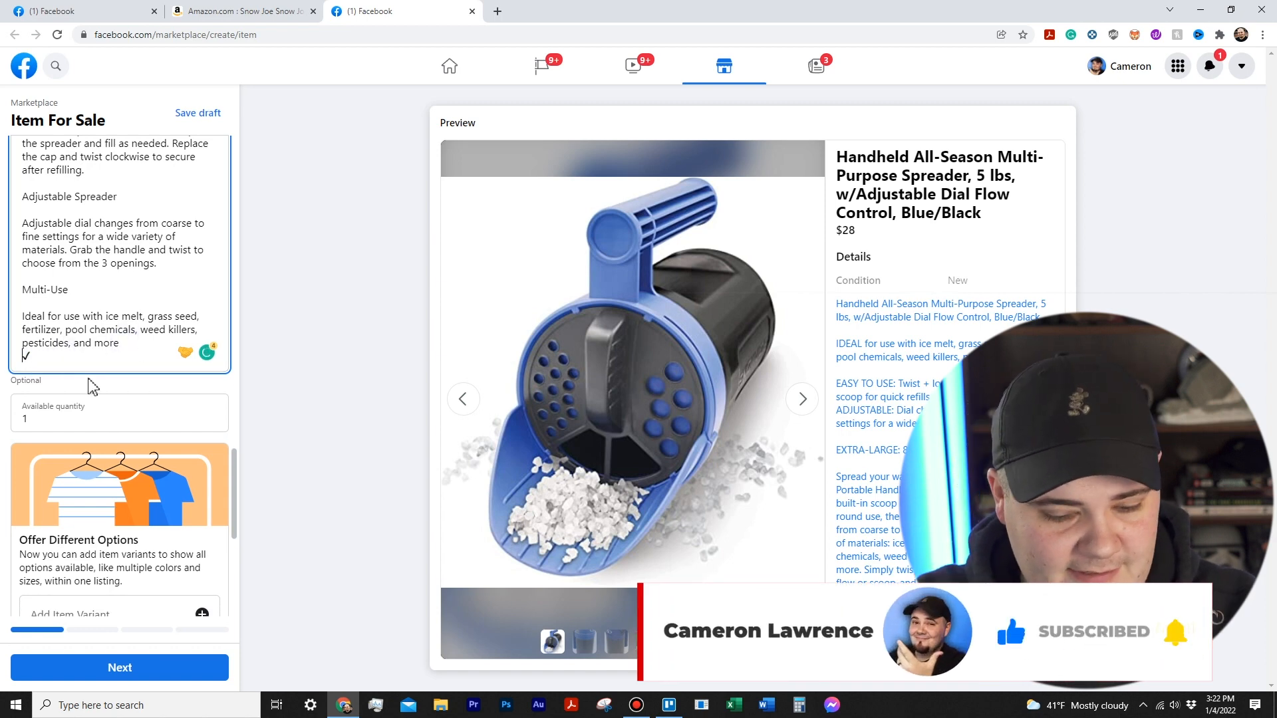
Step: Set the listing's available quantity to 15 and its brand to "Ice Melt Salt Spreader"
left_click_drag(55, 417, 19, 416)
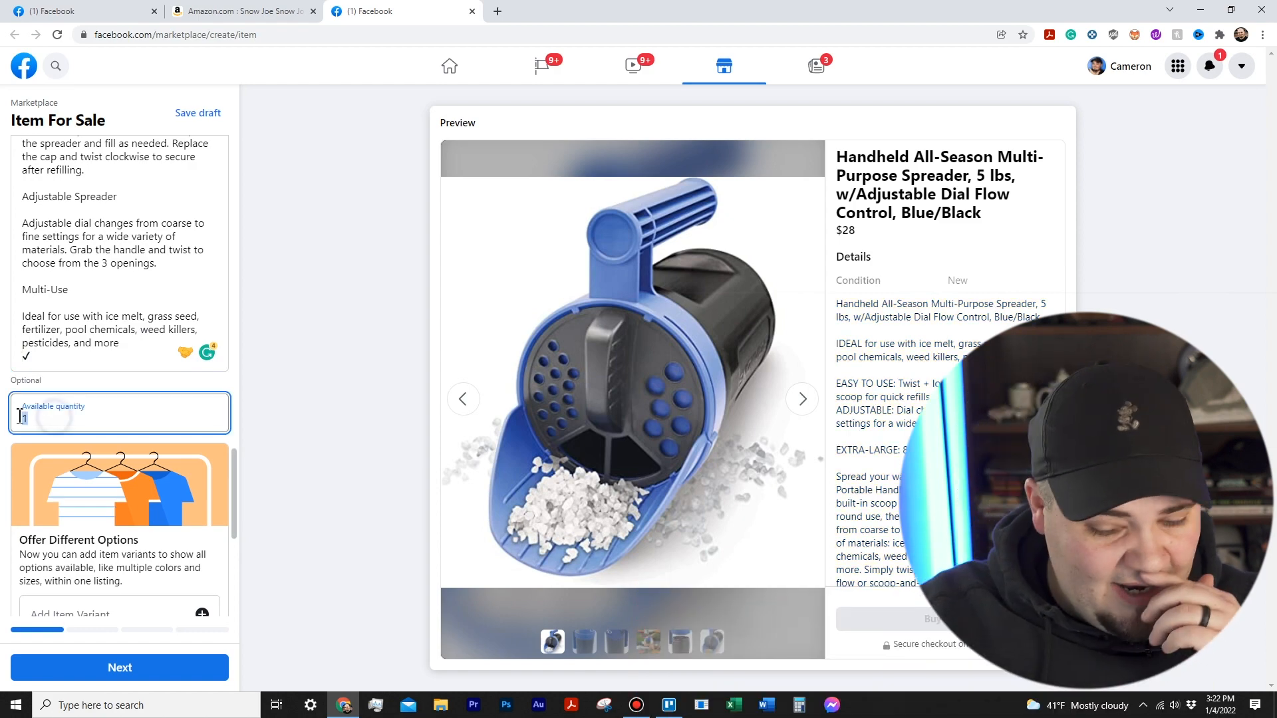
left_click(82, 381)
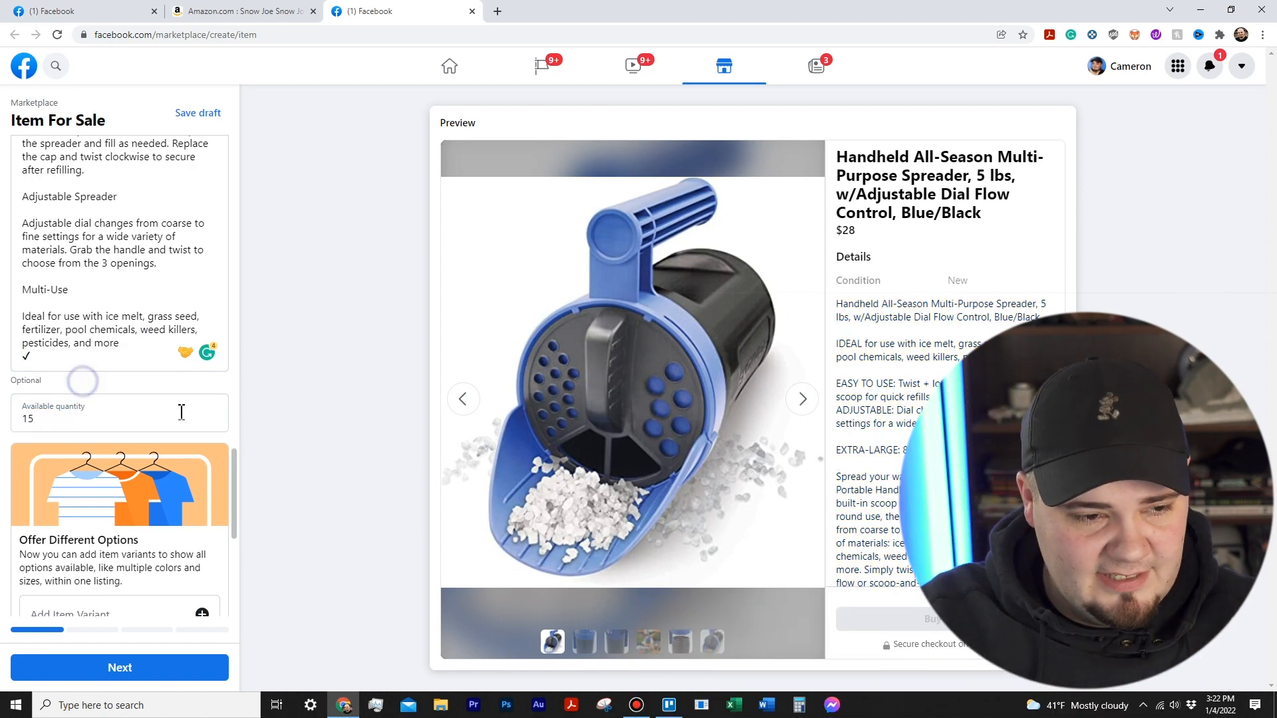
scroll(180, 436, "up", 10)
scroll(180, 436, "up", 4)
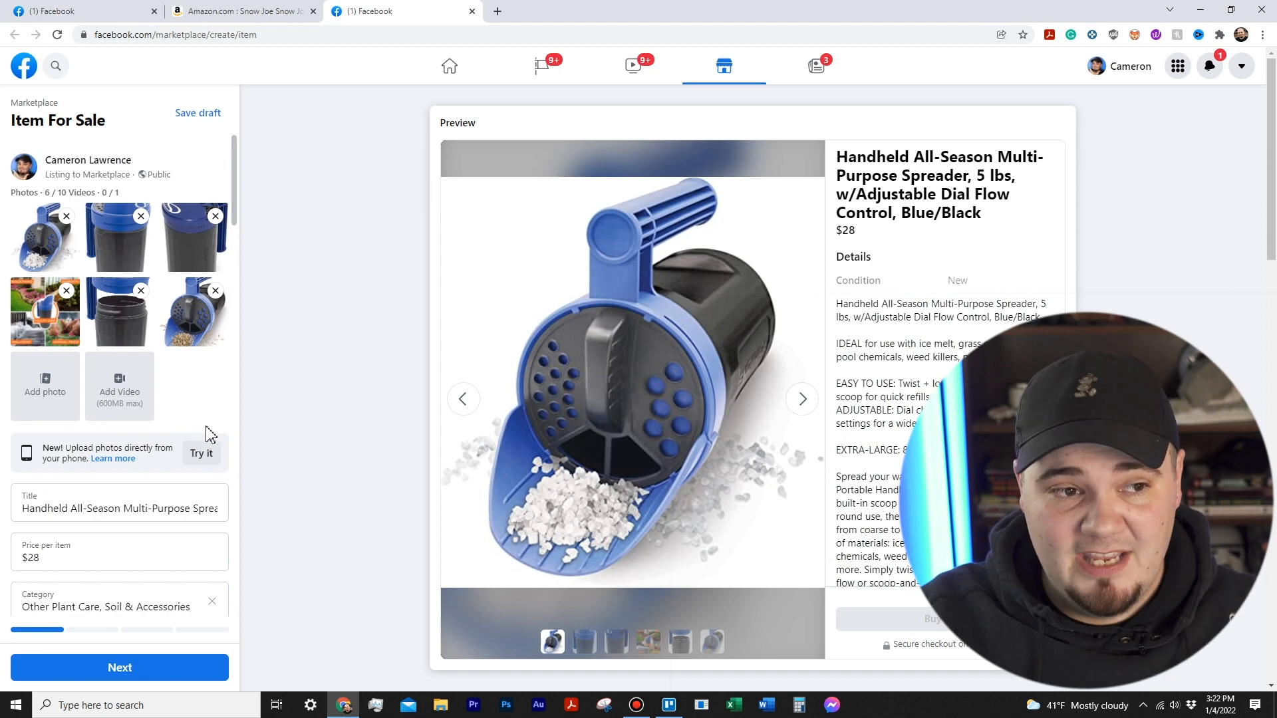
scroll(208, 435, "down", 20)
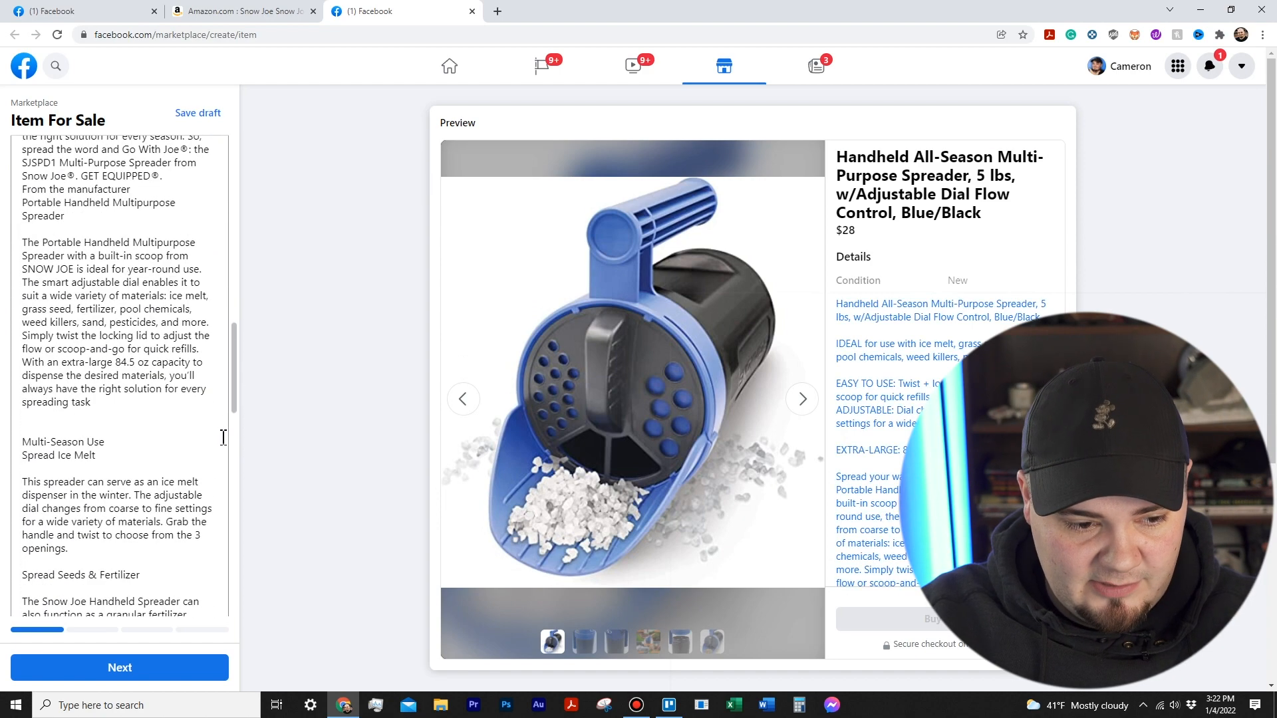
scroll(168, 458, "up", 10)
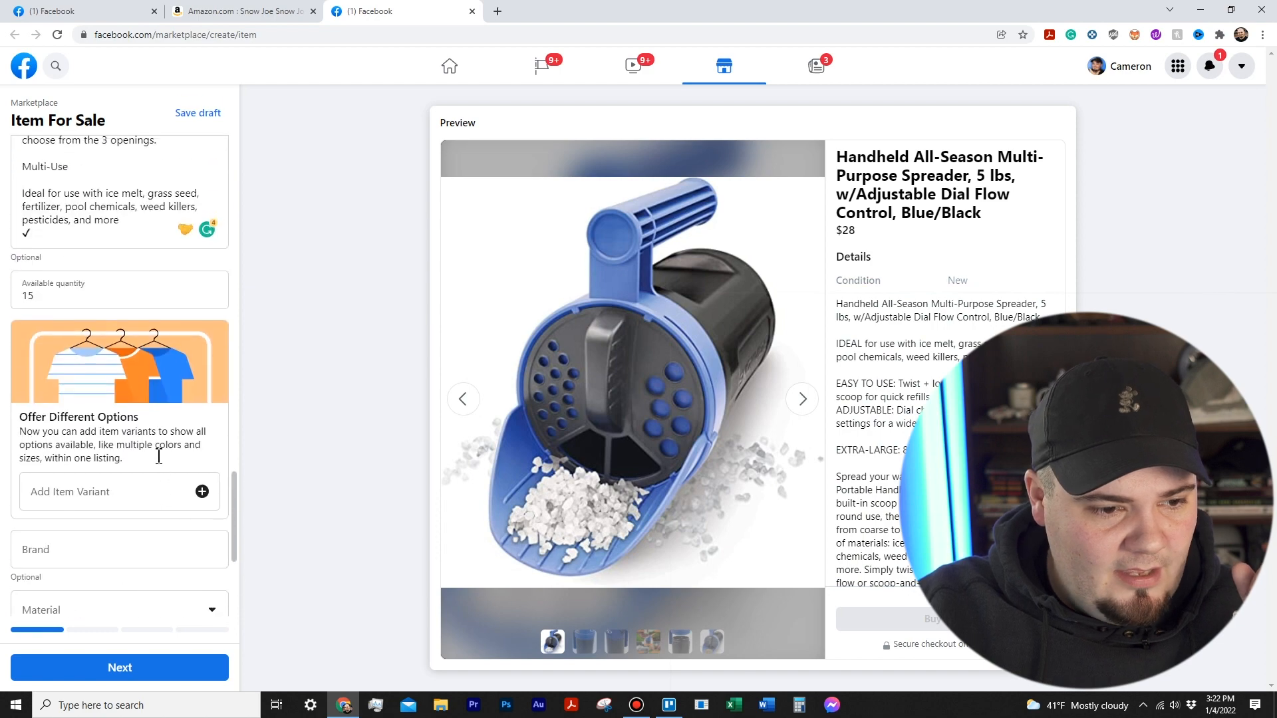
scroll(151, 452, "down", 6)
scroll(118, 372, "down", 5)
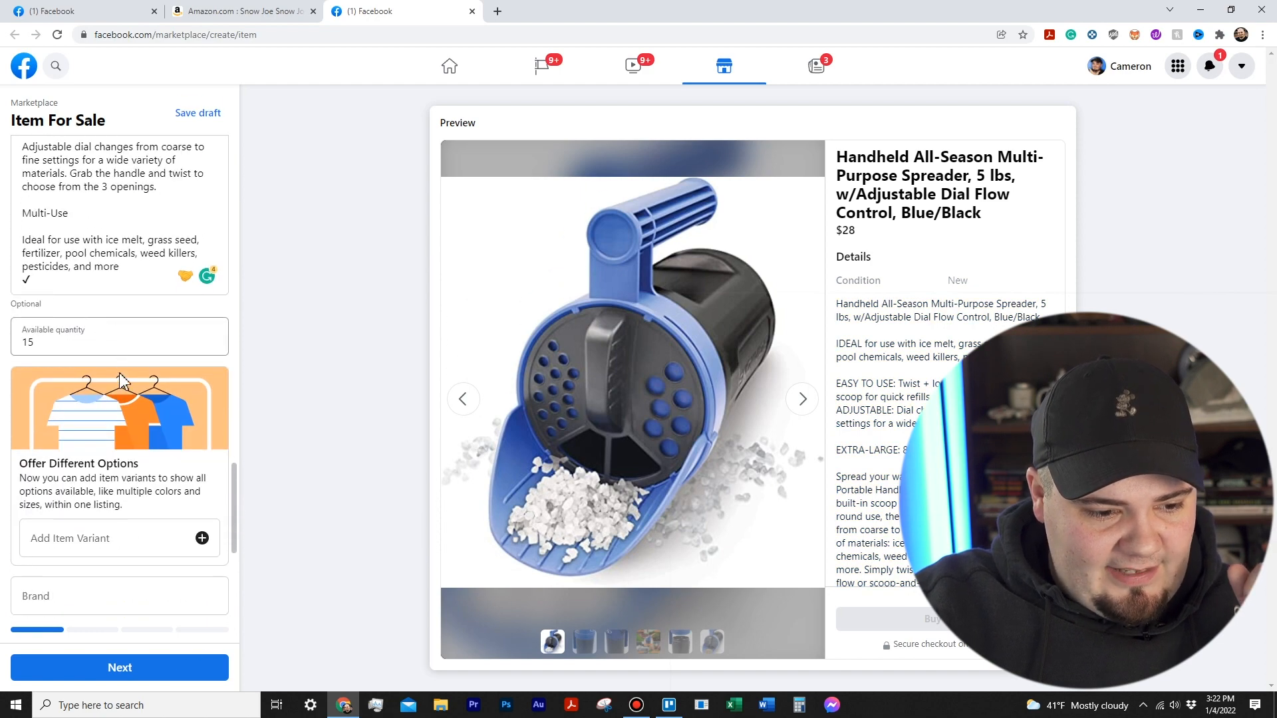
scroll(133, 319, "up", 3)
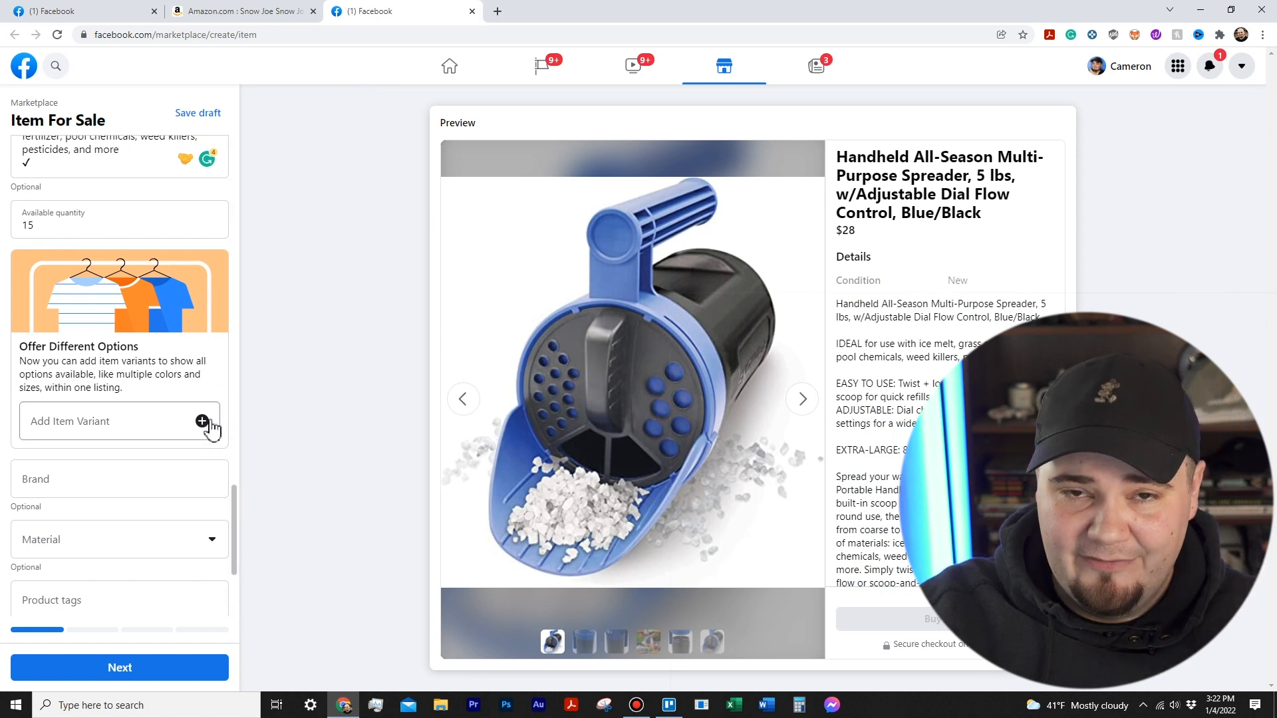
left_click(137, 484)
type("Ice Melt Salt Spreader")
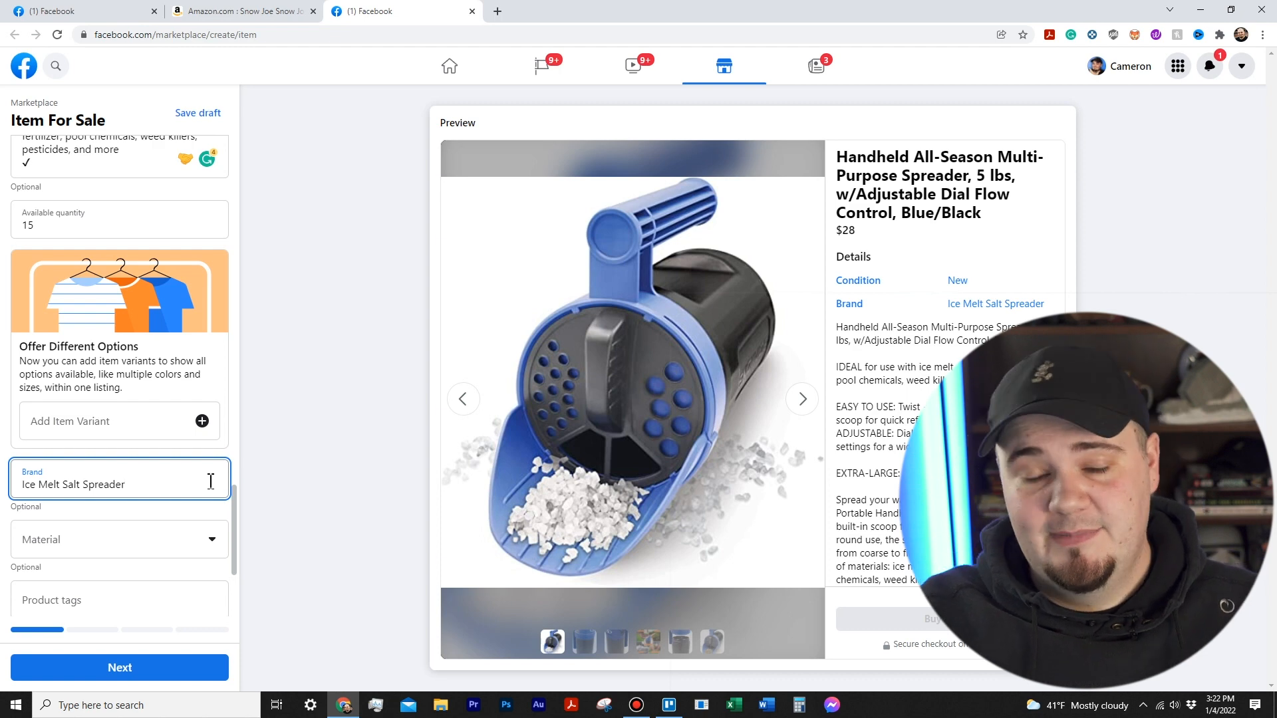
Step: Look through the available Material options and close the list without choosing one
scroll(133, 466, "down", 2)
left_click(96, 409)
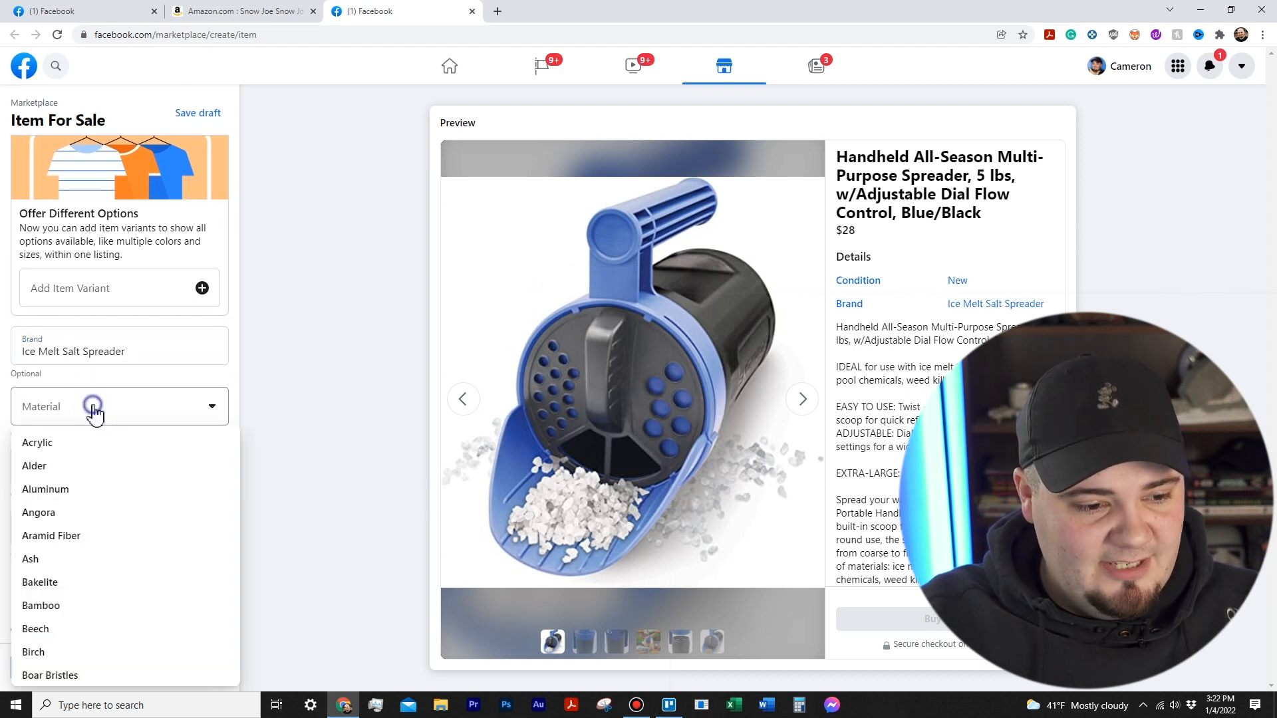
scroll(100, 461, "down", 1)
left_click(93, 375)
scroll(133, 384, "down", 2)
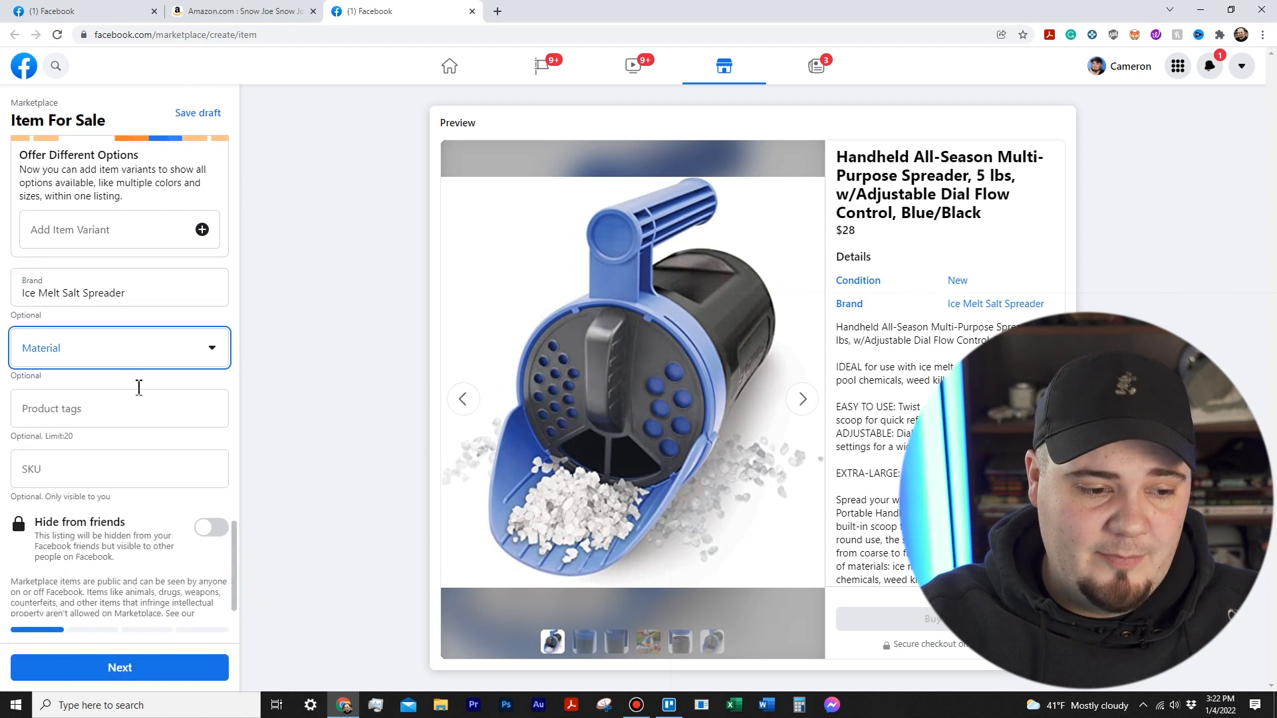
left_click(145, 319)
scroll(109, 465, "down", 15)
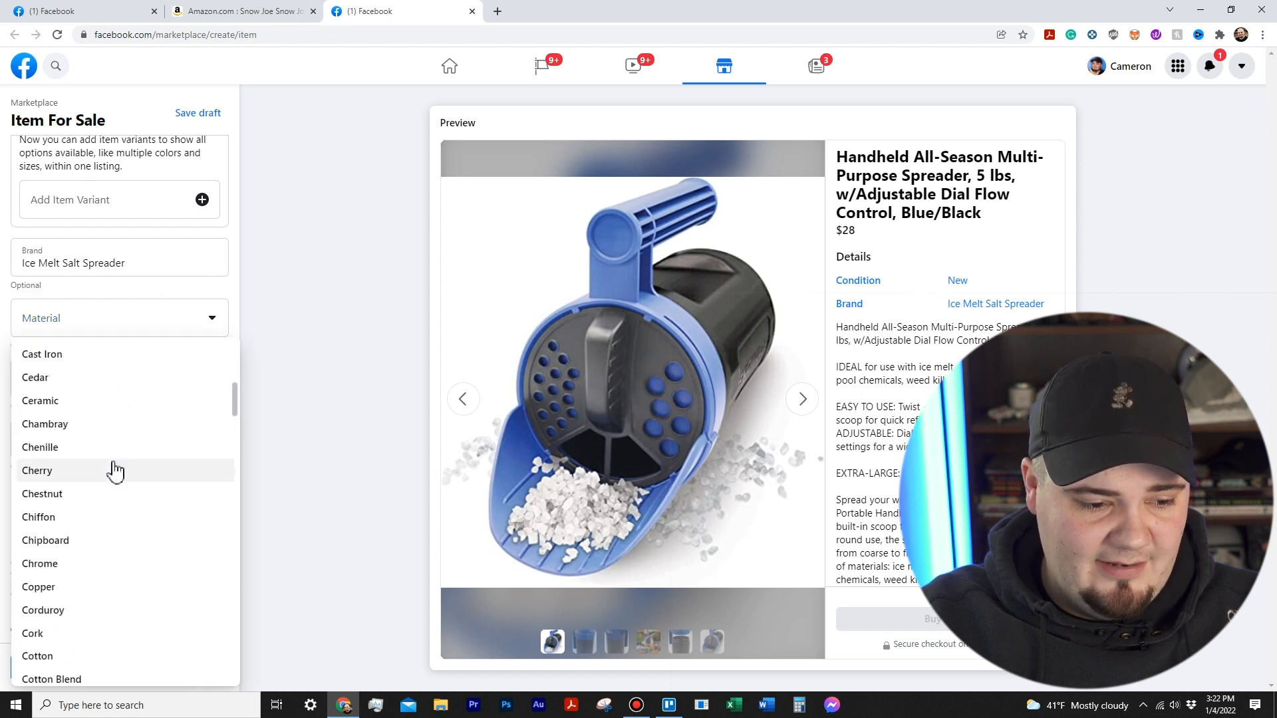
scroll(110, 471, "down", 8)
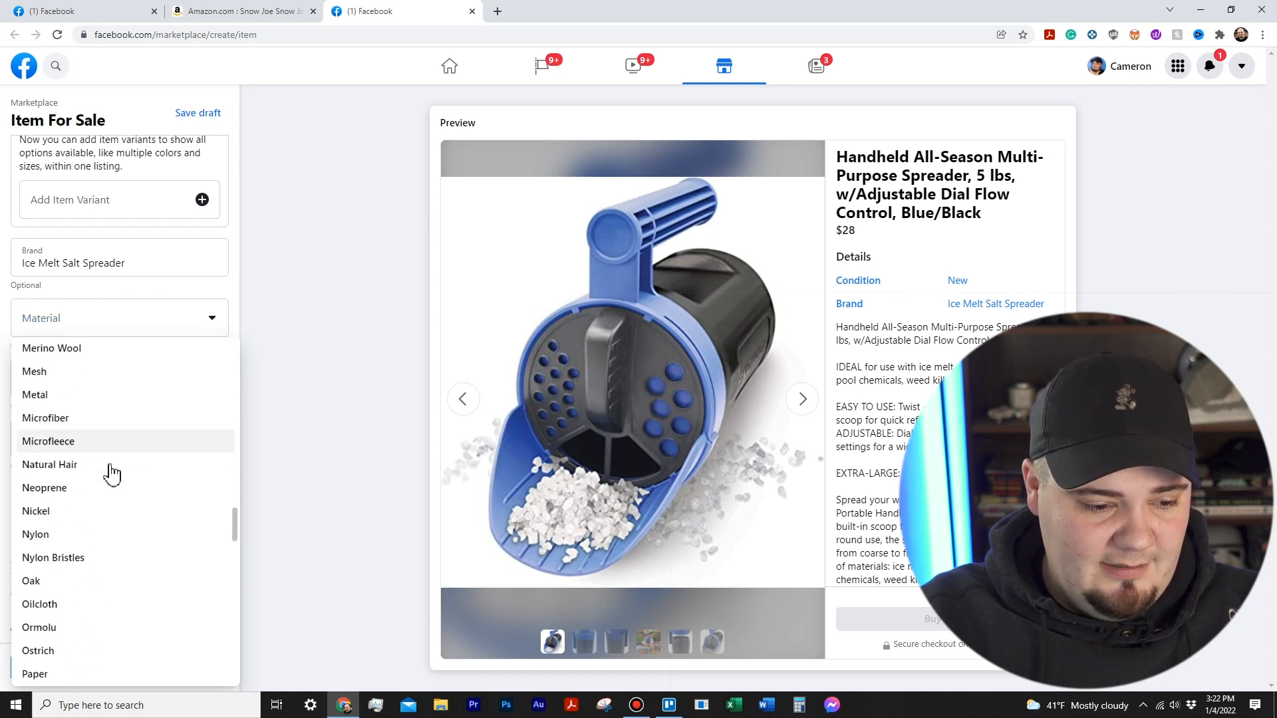
left_click(162, 285)
left_click(133, 440)
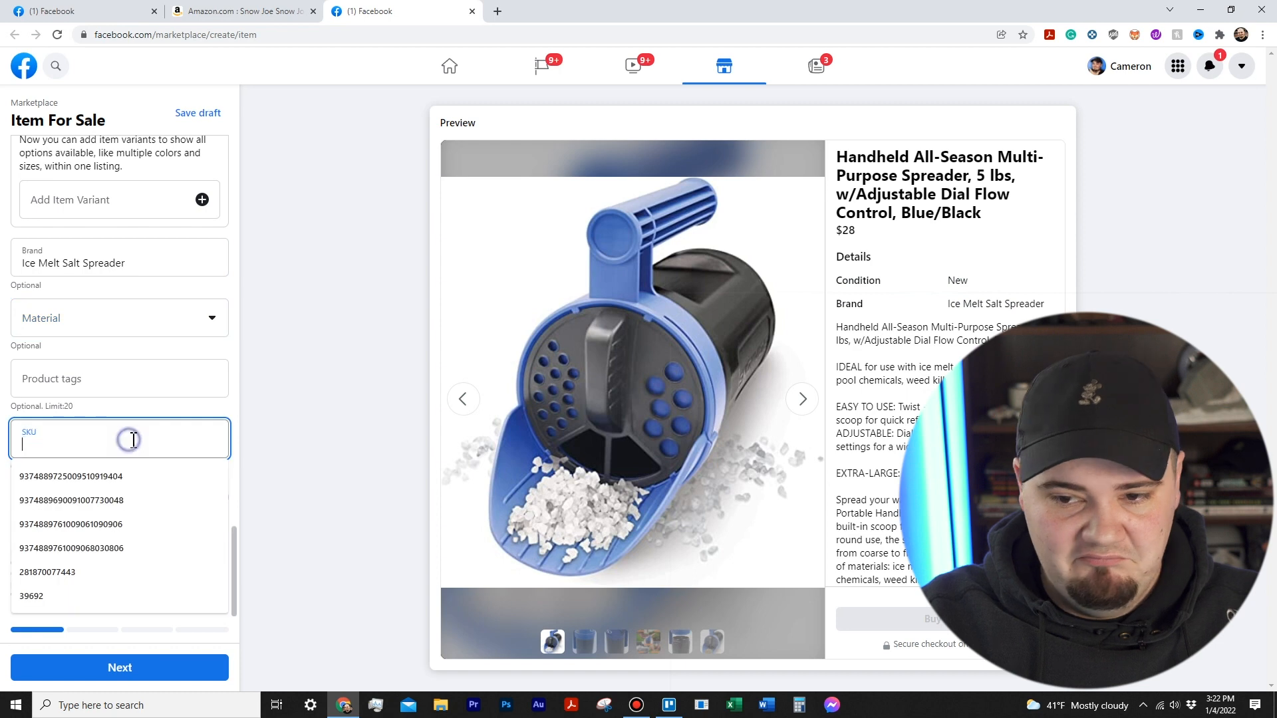
Step: Add the product tags "ice melt", "salt spreader", "ice" and "melter" to the listing
left_click(120, 383)
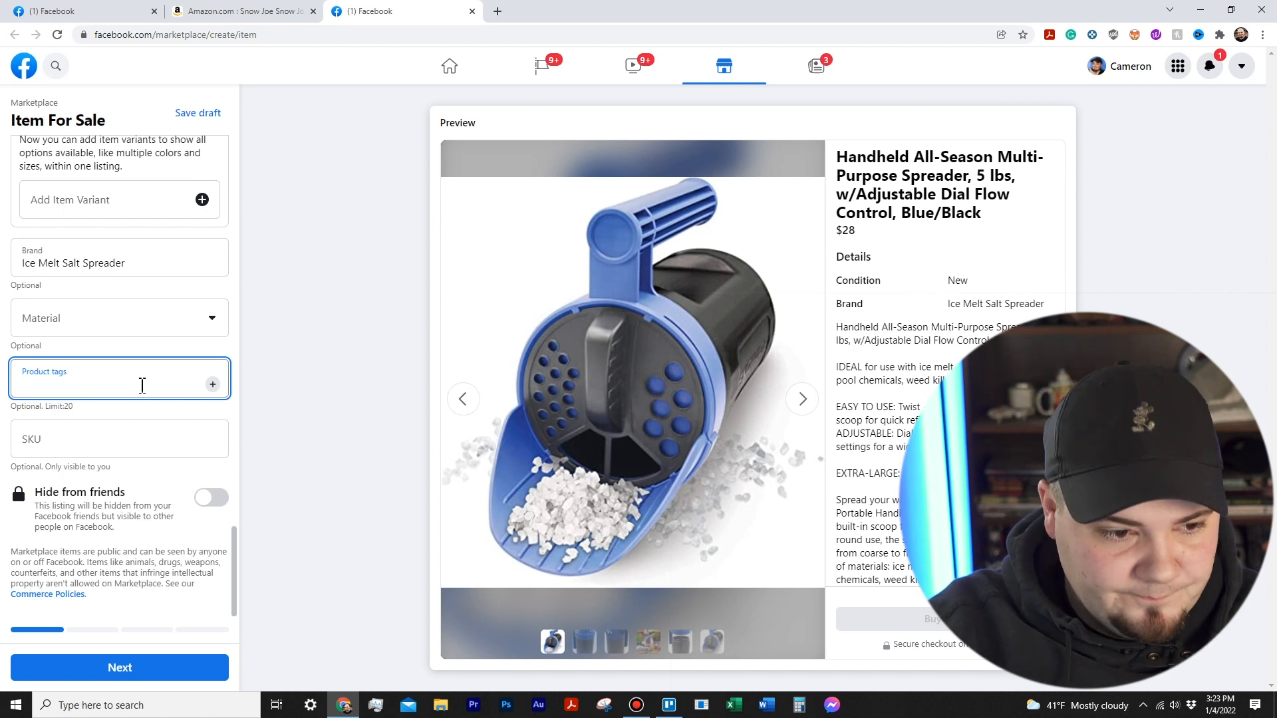
type("ice melt")
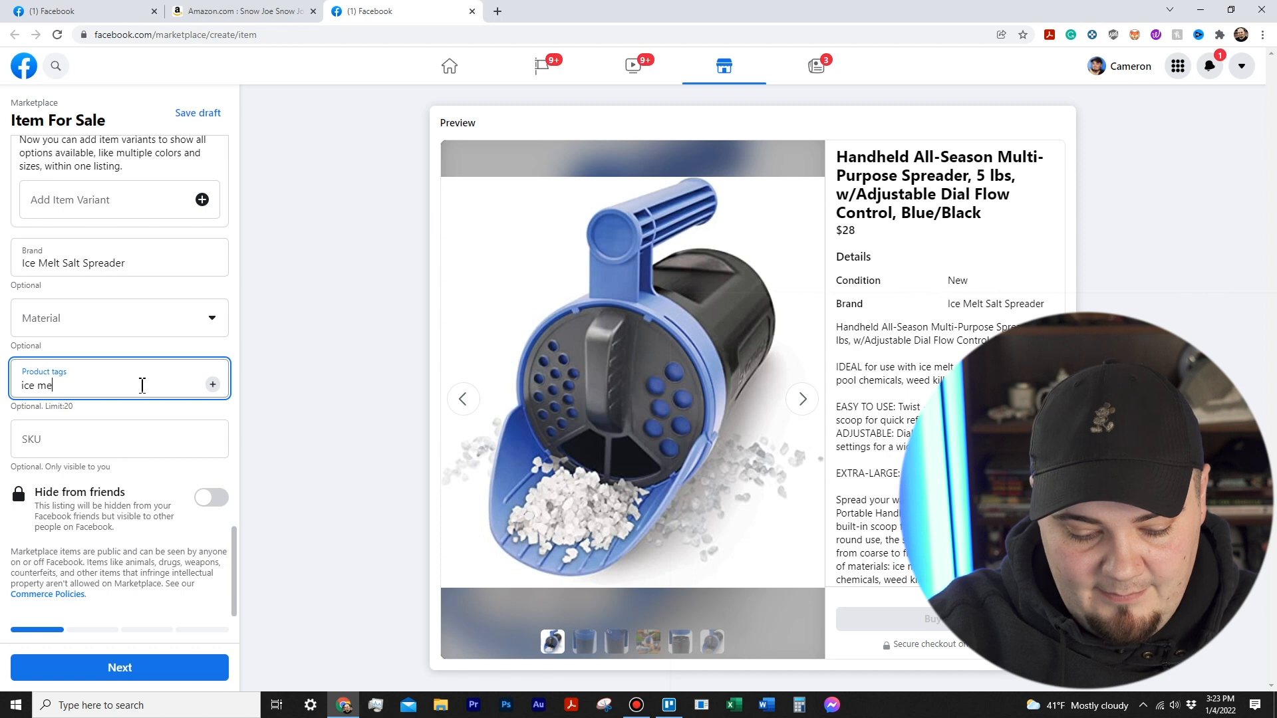
key("Return")
type("salt spreader")
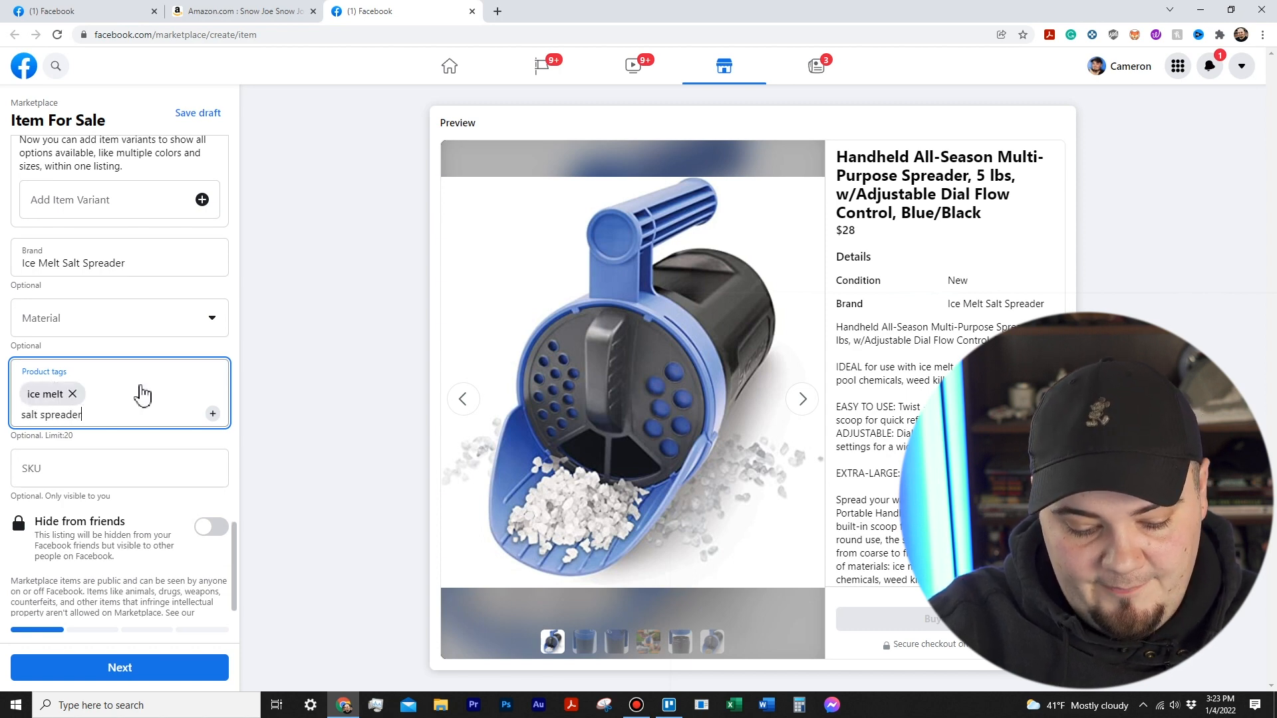
key("Return")
type("ice")
key("Return")
type("melter")
key("Return")
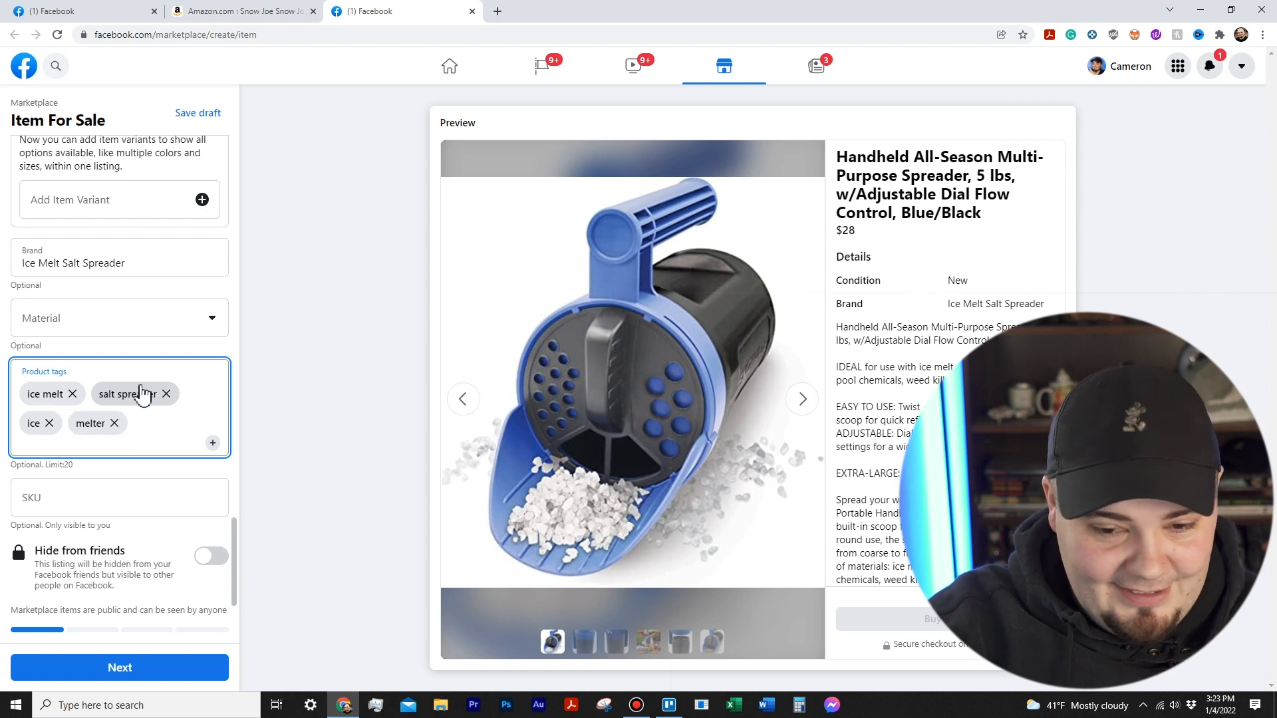
Step: Add the product tags "salt scoop", "sidewalk ice" and "multi purpose spreader" to the listing
type("salt scoop")
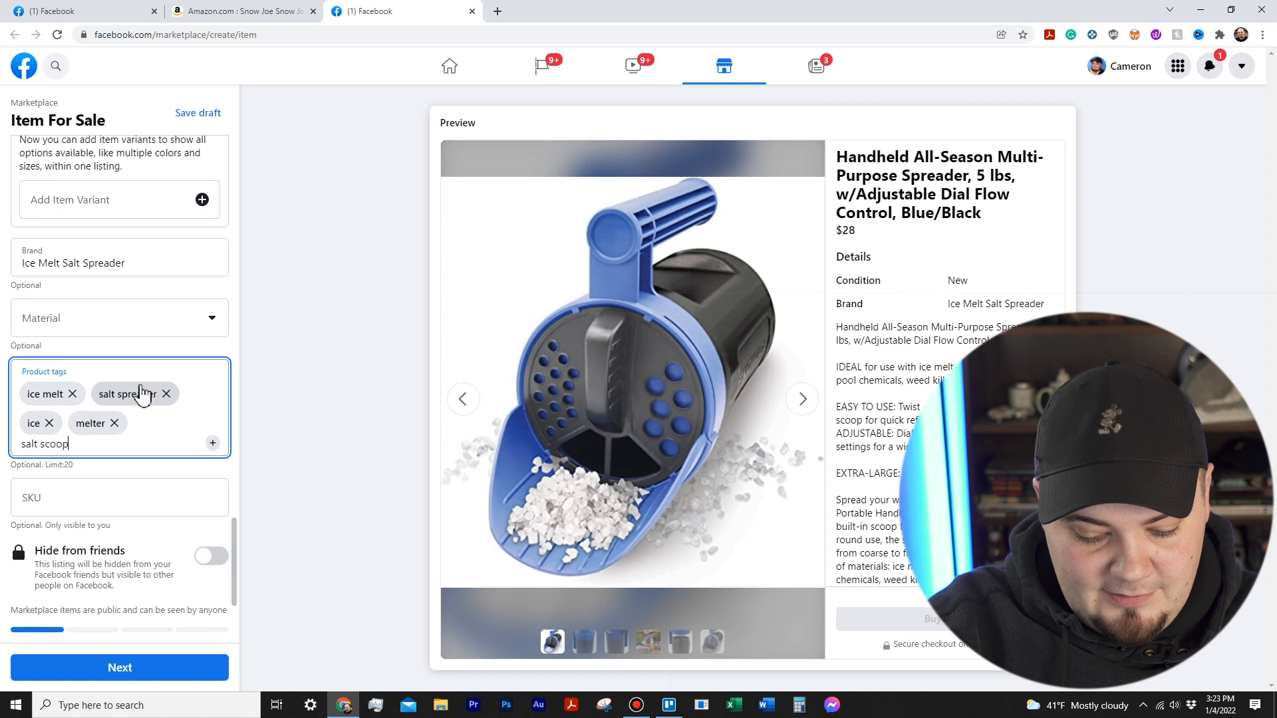
key("Return")
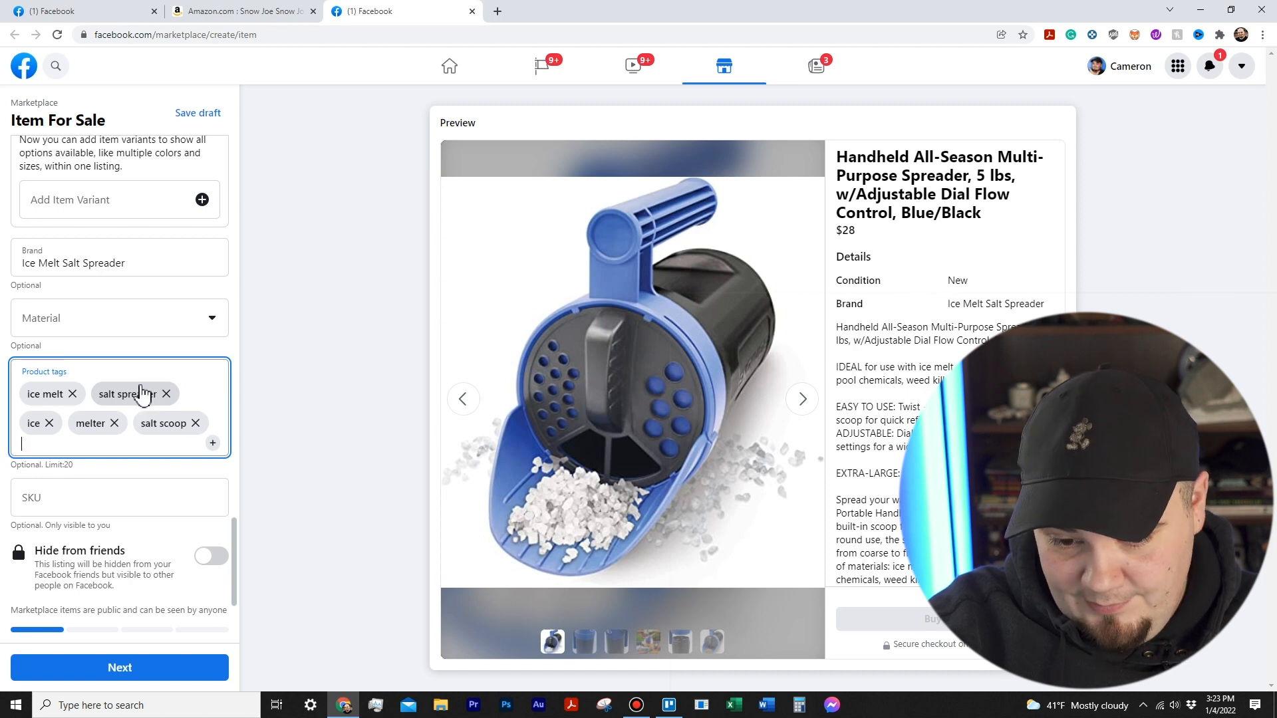
type("sidewalk ic")
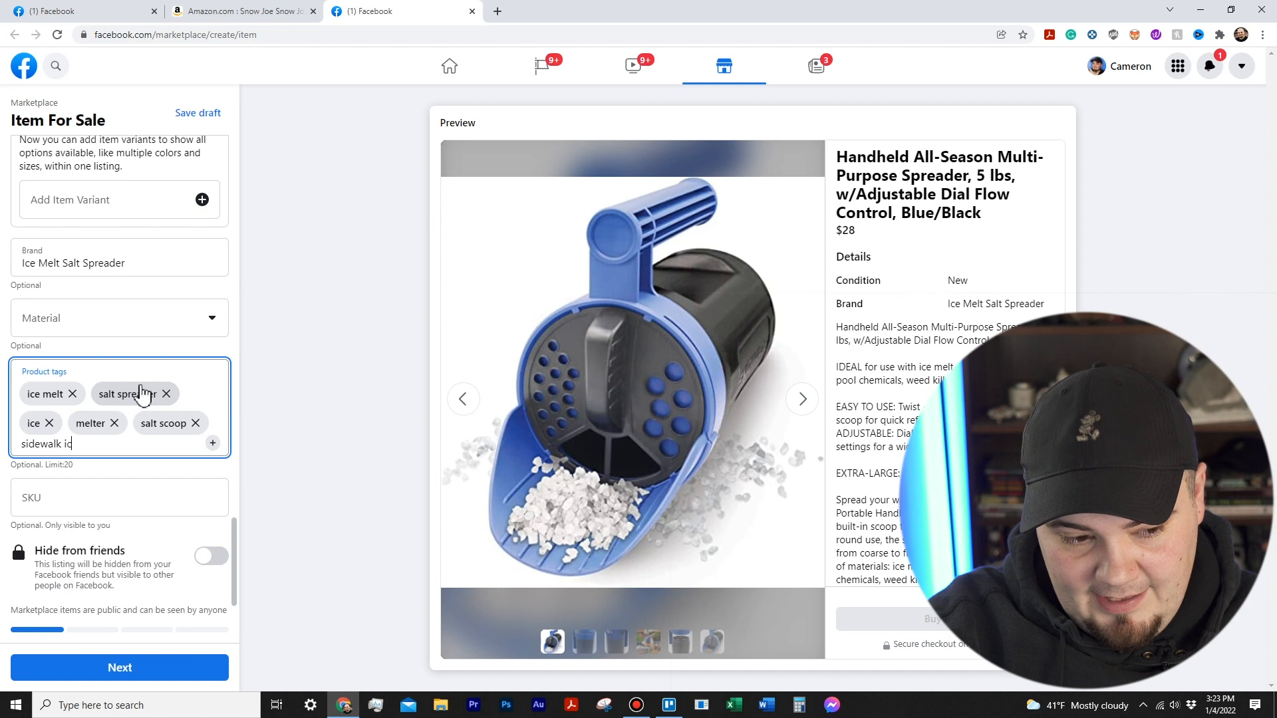
type("e")
key("Return")
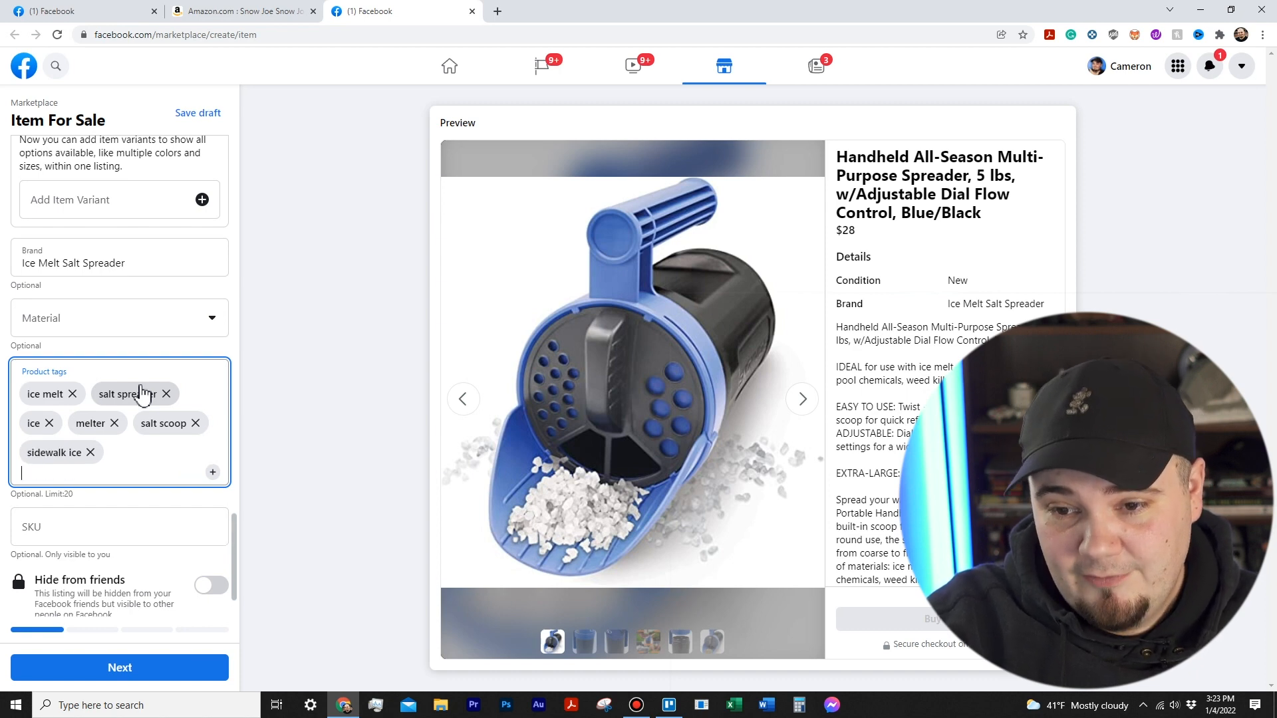
type("multi p")
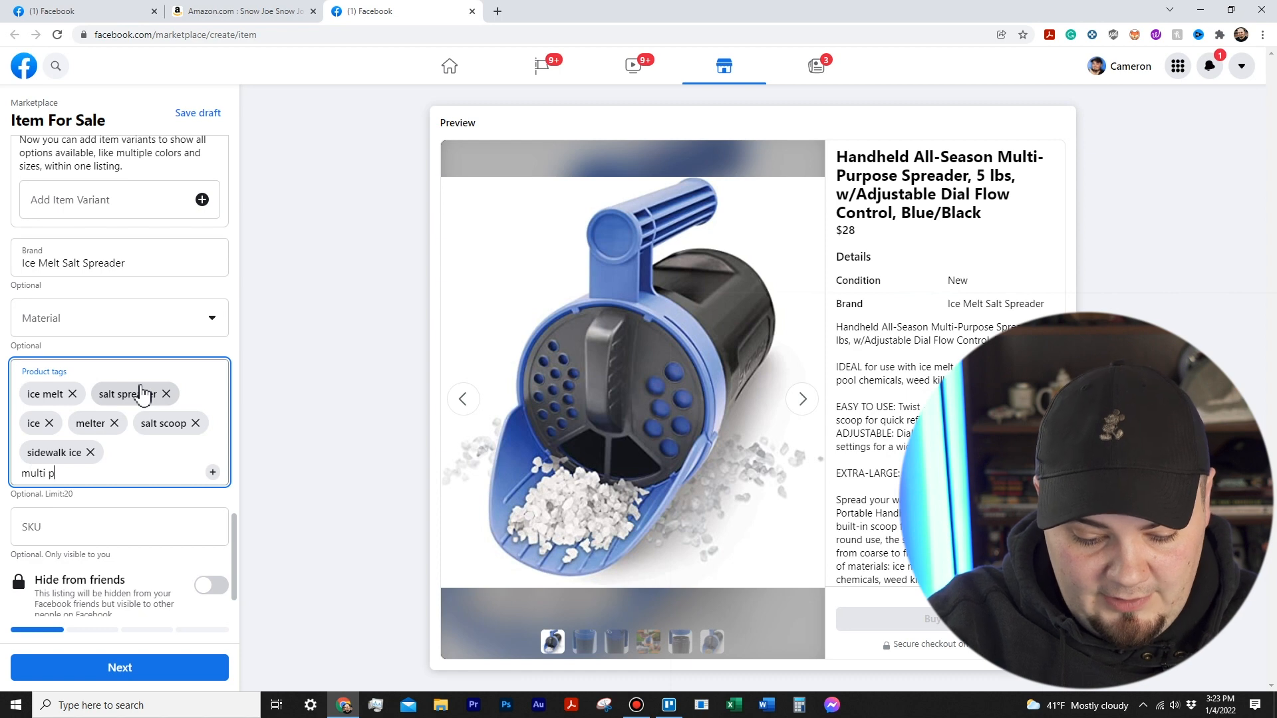
type("urpose spreader")
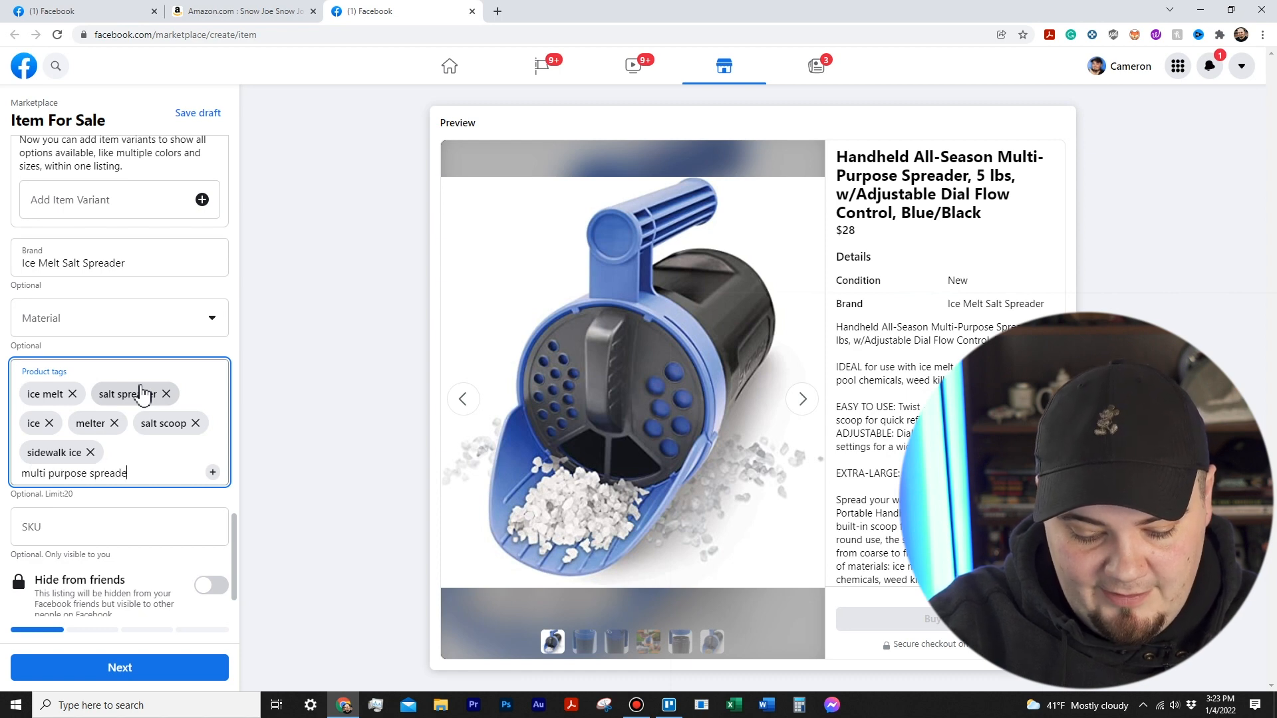
key("Return")
Step: Add two more product tags, "heand spreader" and "hand spreader", to the listing
type("heand spreader")
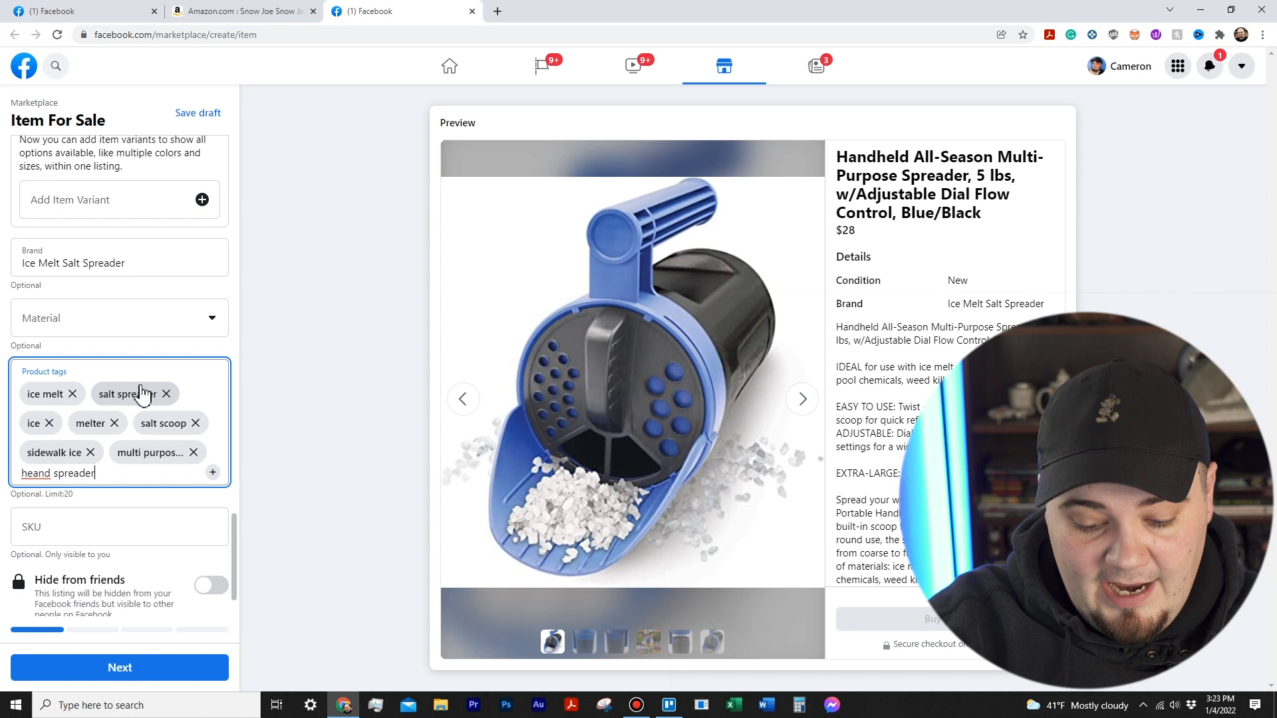
key("Return")
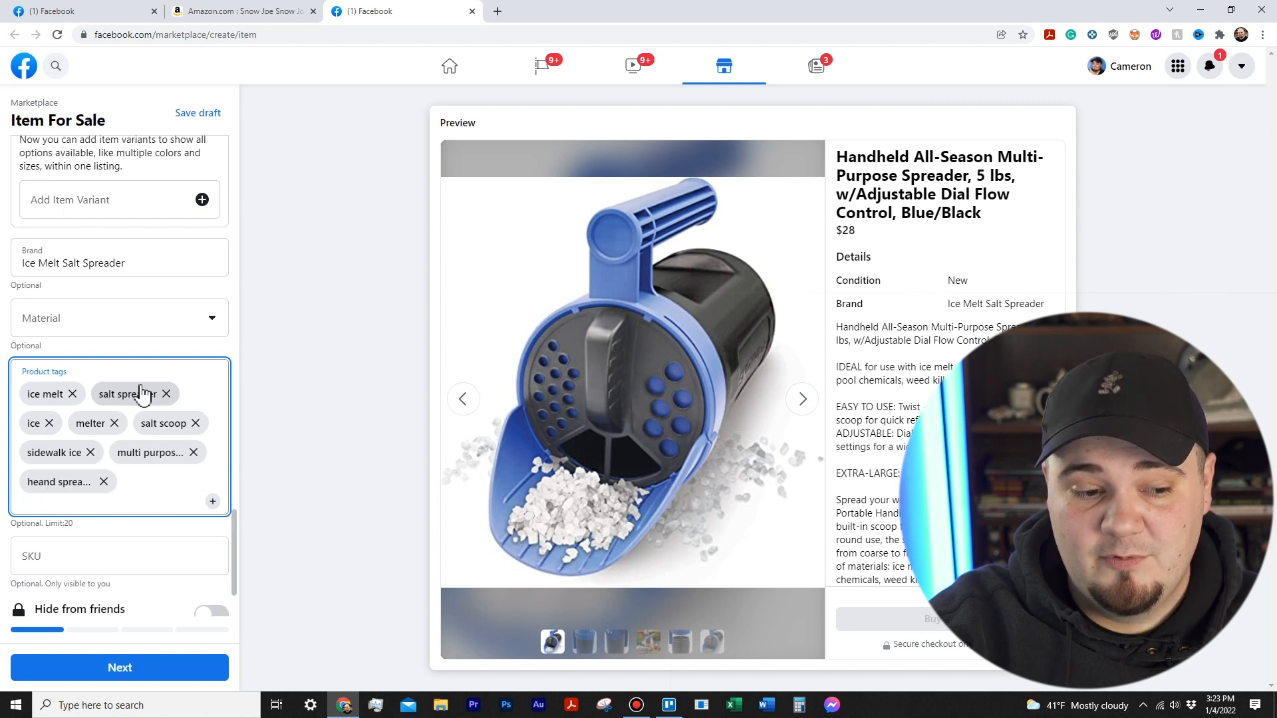
type("hand")
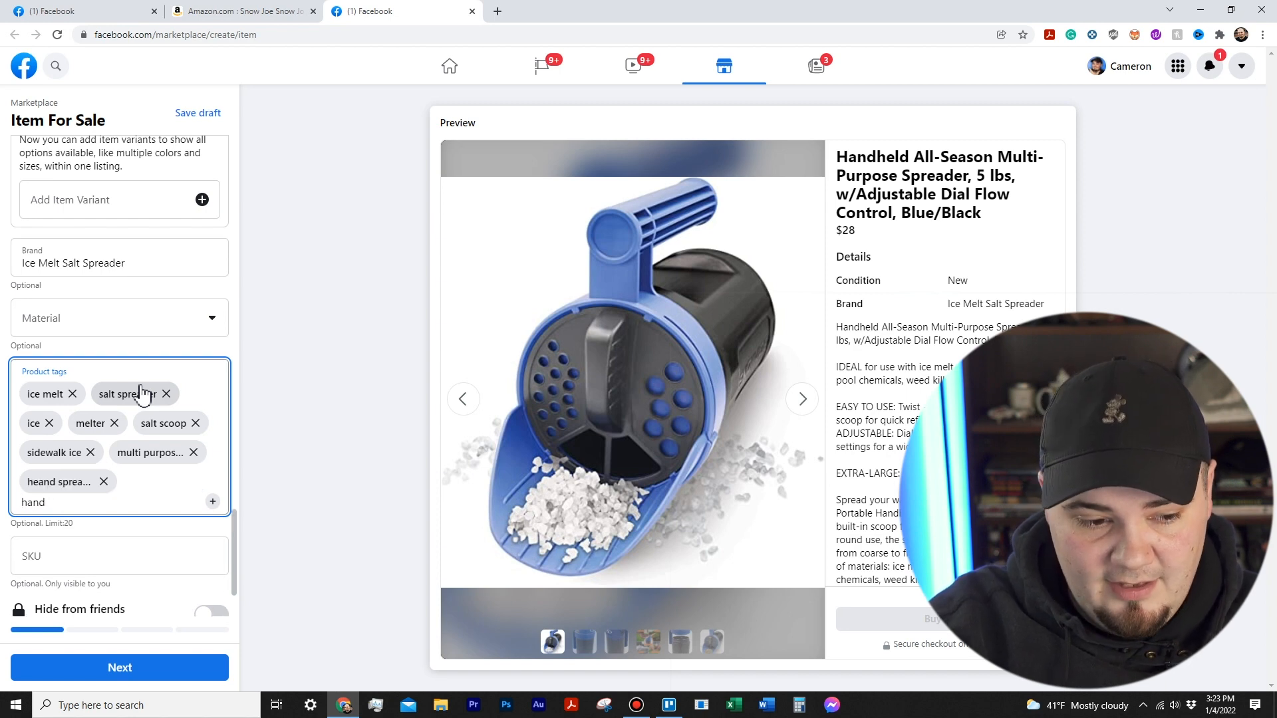
type(" spreader")
key("Return")
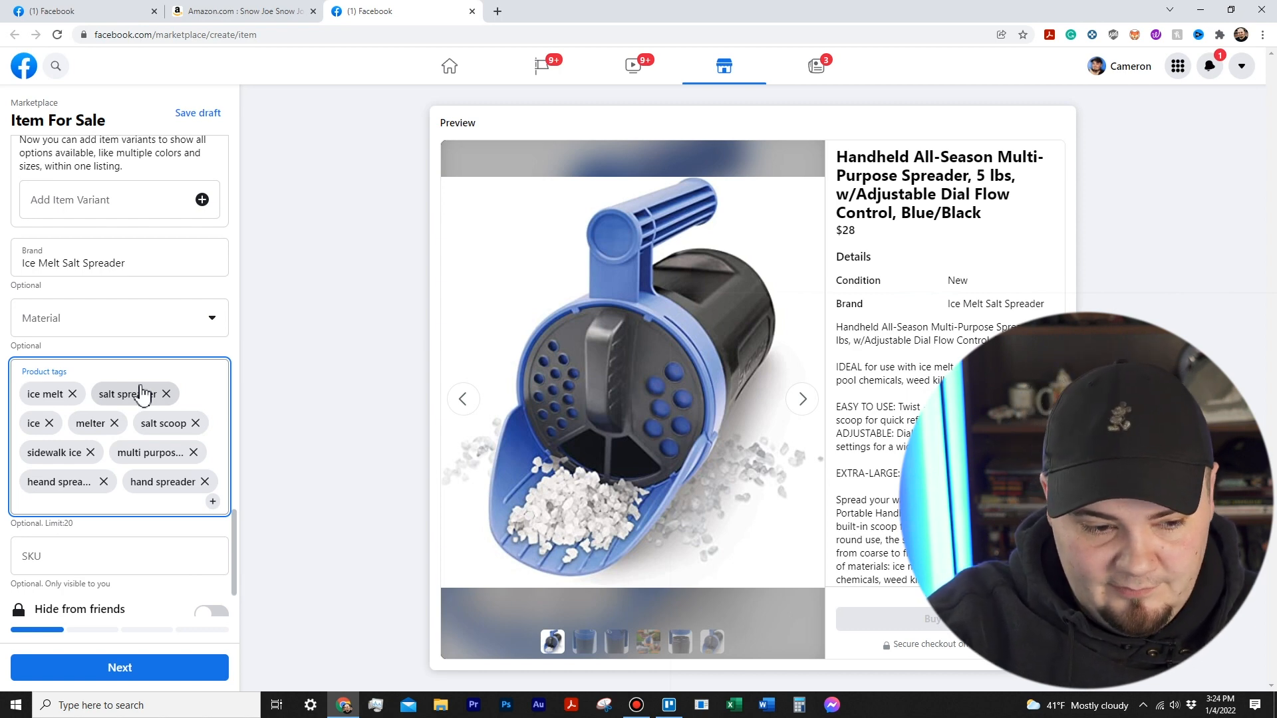
Step: Turn on hiding the listing from friends and continue to the delivery method page
scroll(141, 392, "down", 2)
left_click(207, 507)
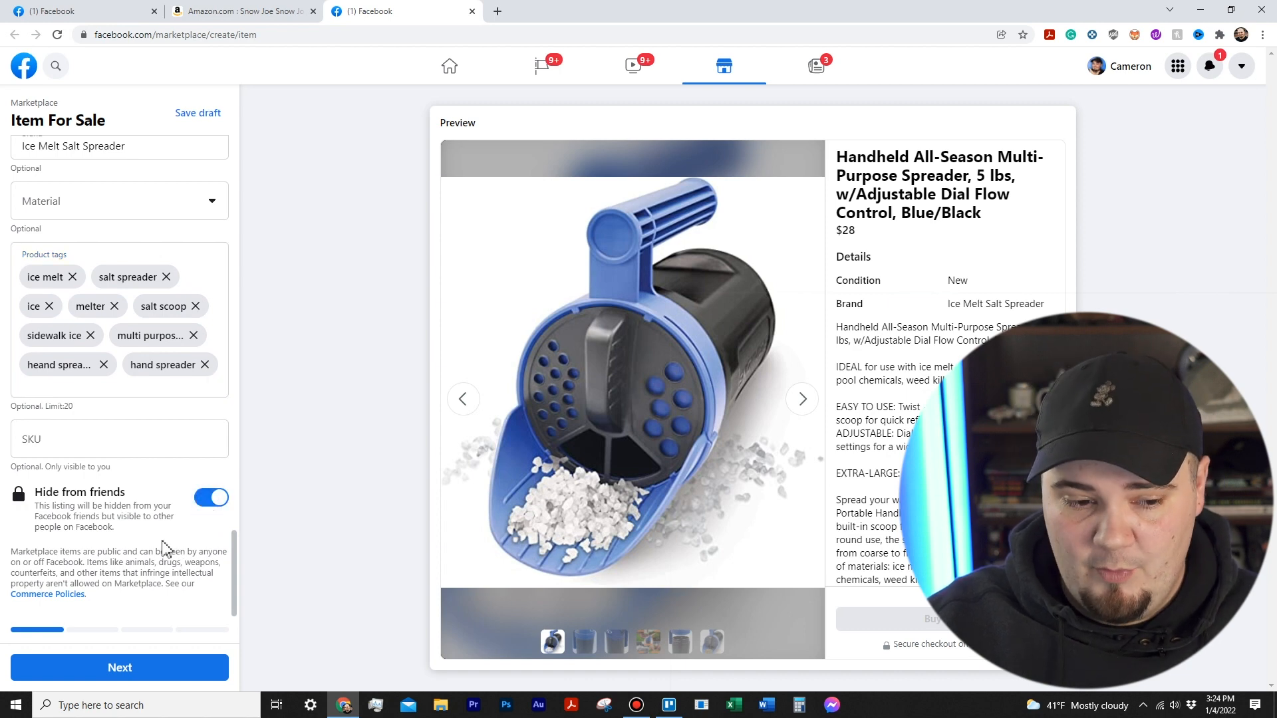
left_click(140, 670)
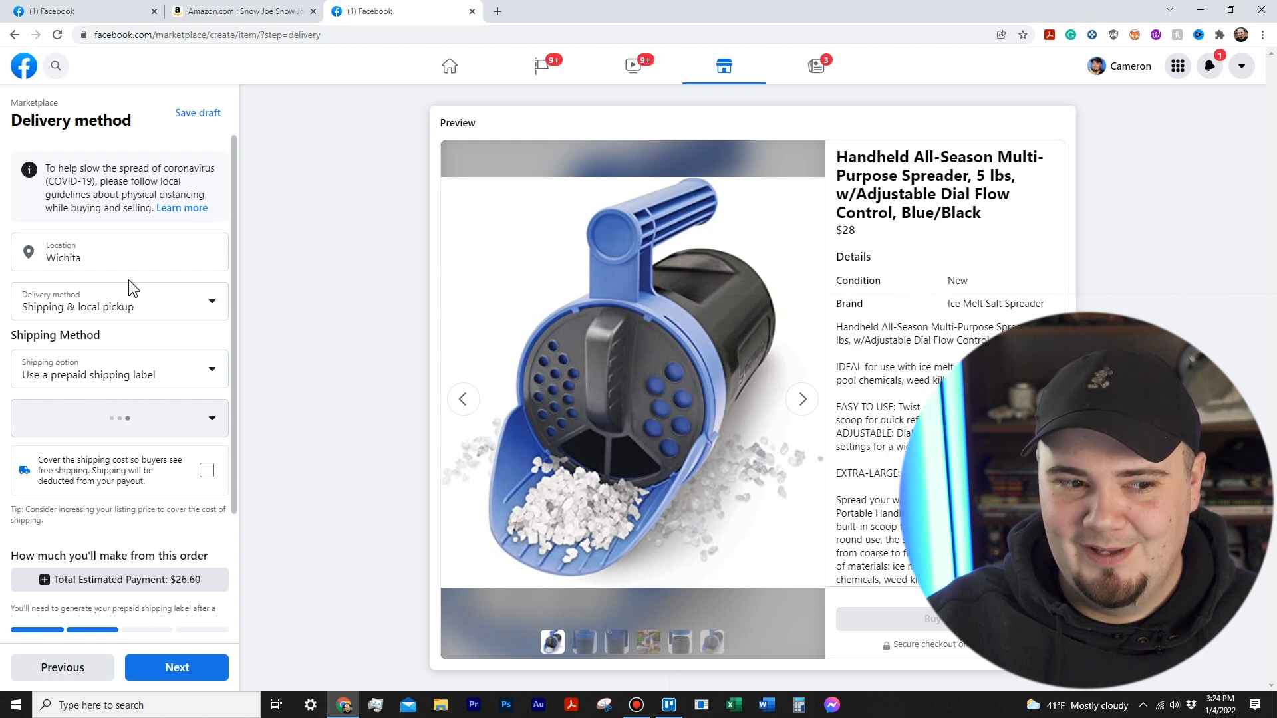
left_click(137, 294)
left_click(122, 265)
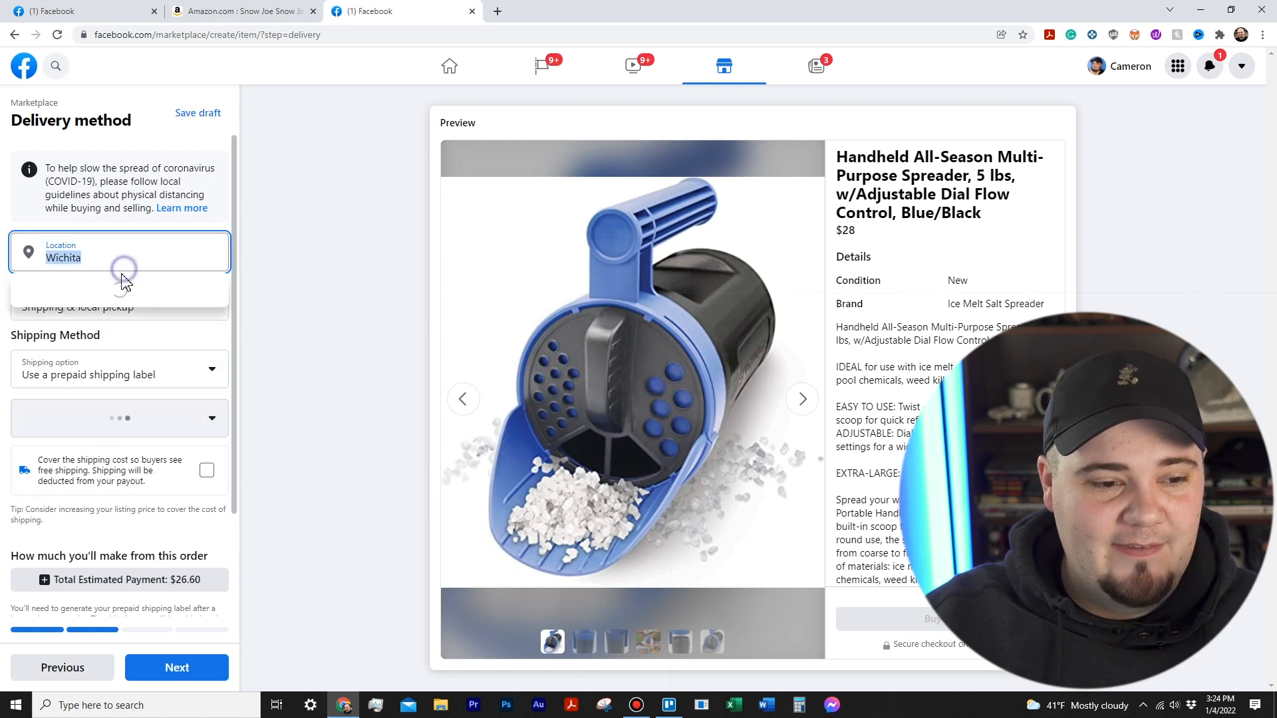
scroll(194, 325, "down", 3)
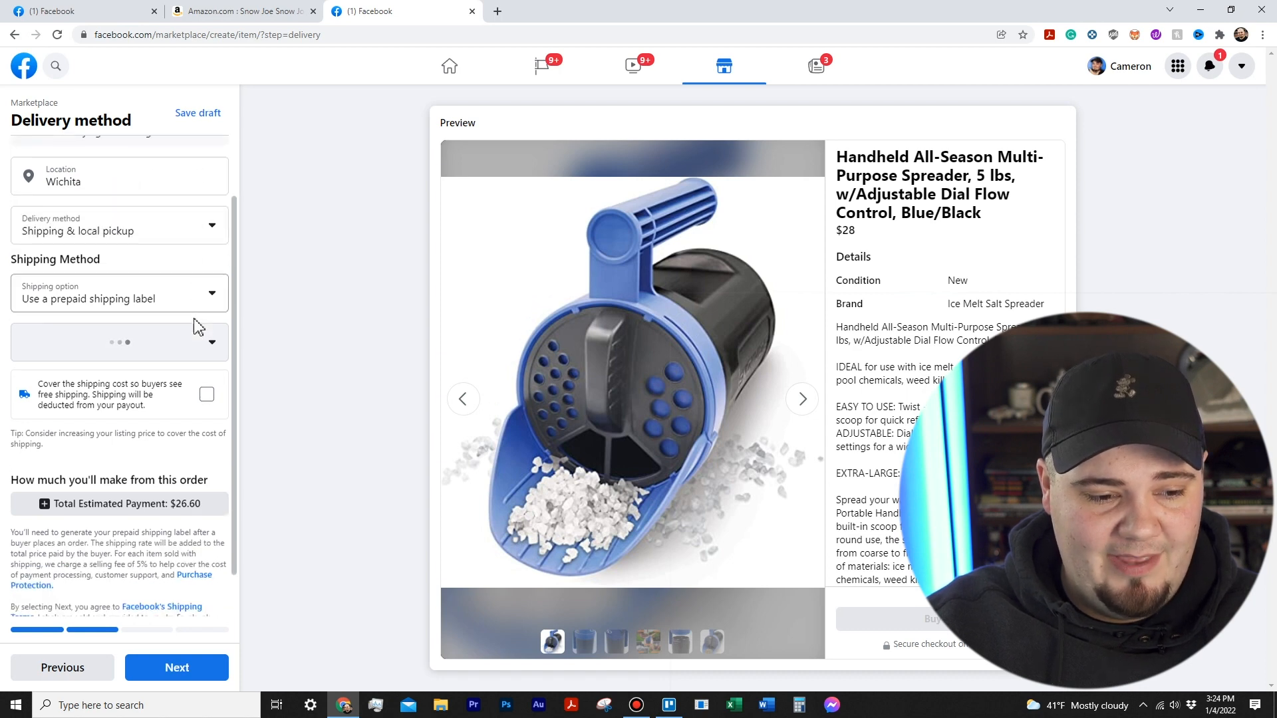
scroll(198, 421, "up", 3)
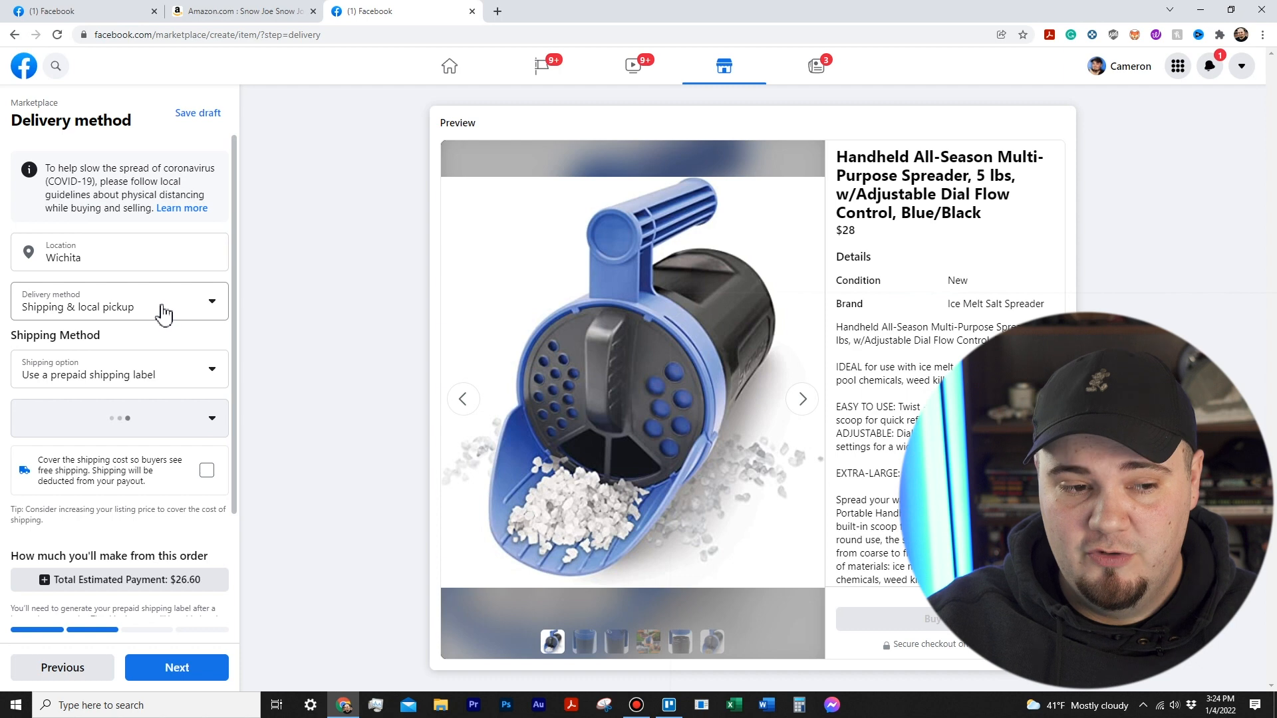
Step: Set the listing's location to Los Angeles, California
double_click(104, 258)
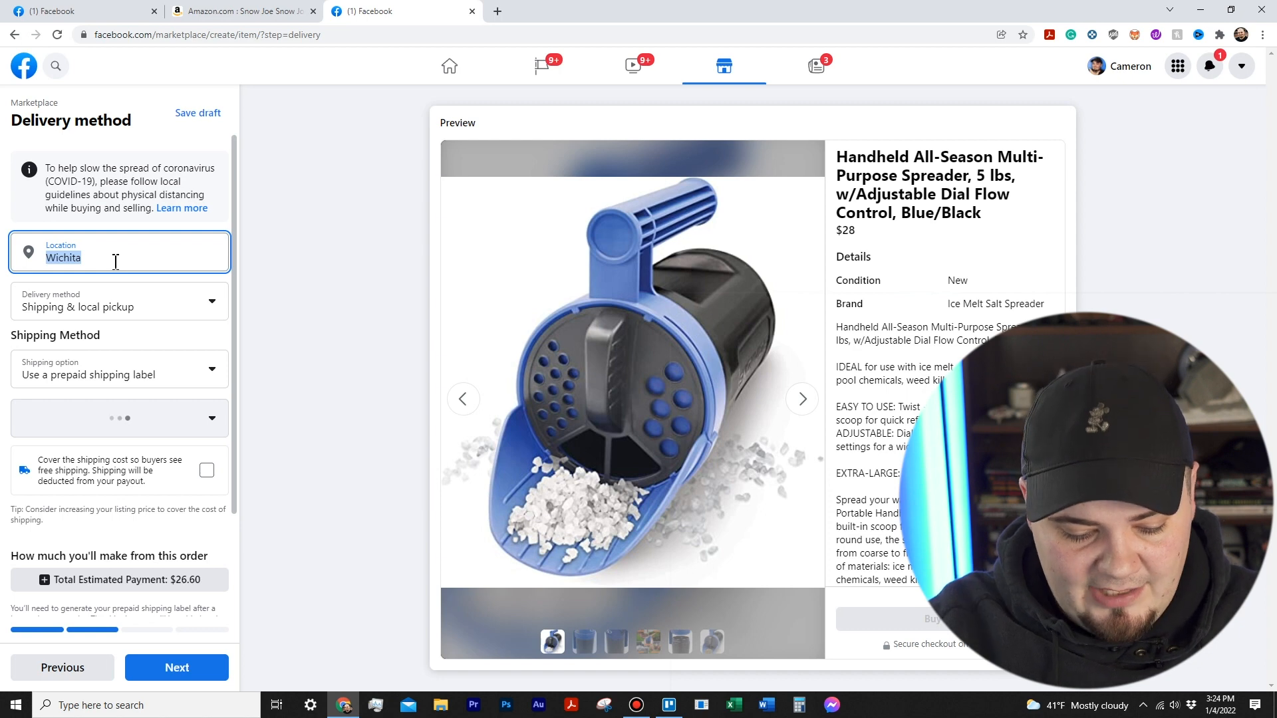
type("Los")
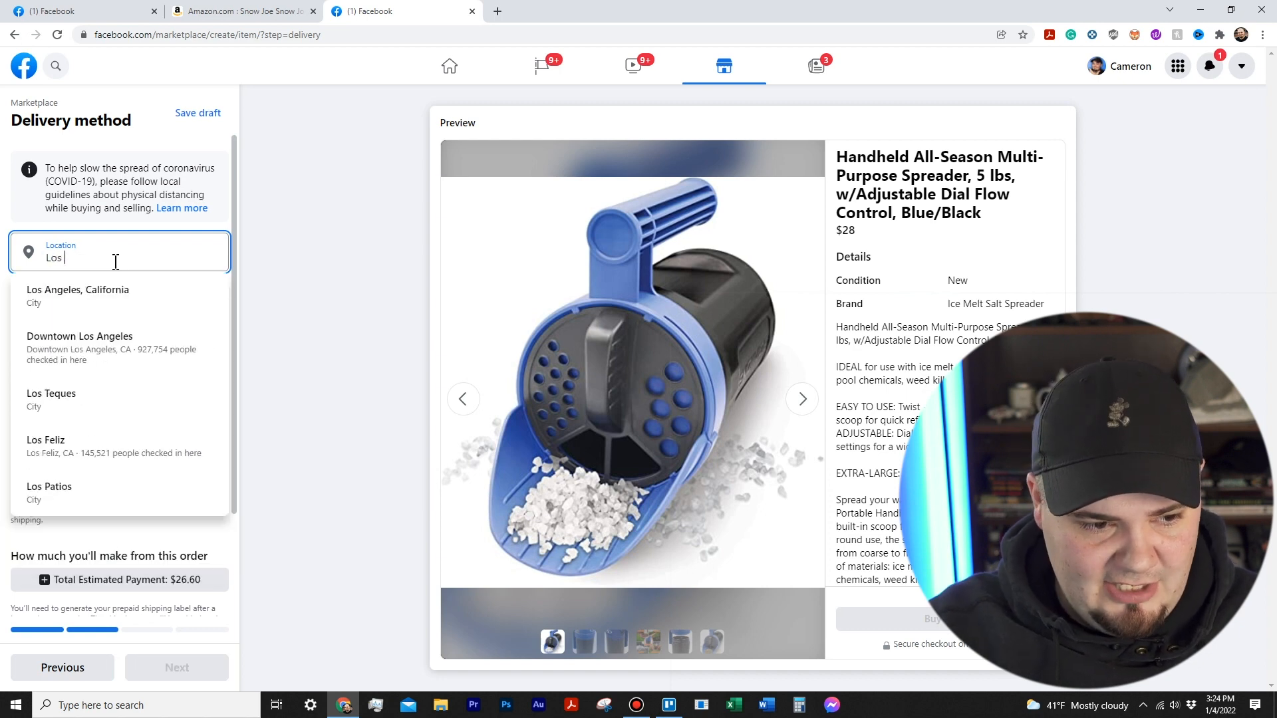
left_click(77, 293)
Step: Change the listing's location to St. Louis, Missouri
left_click(180, 263)
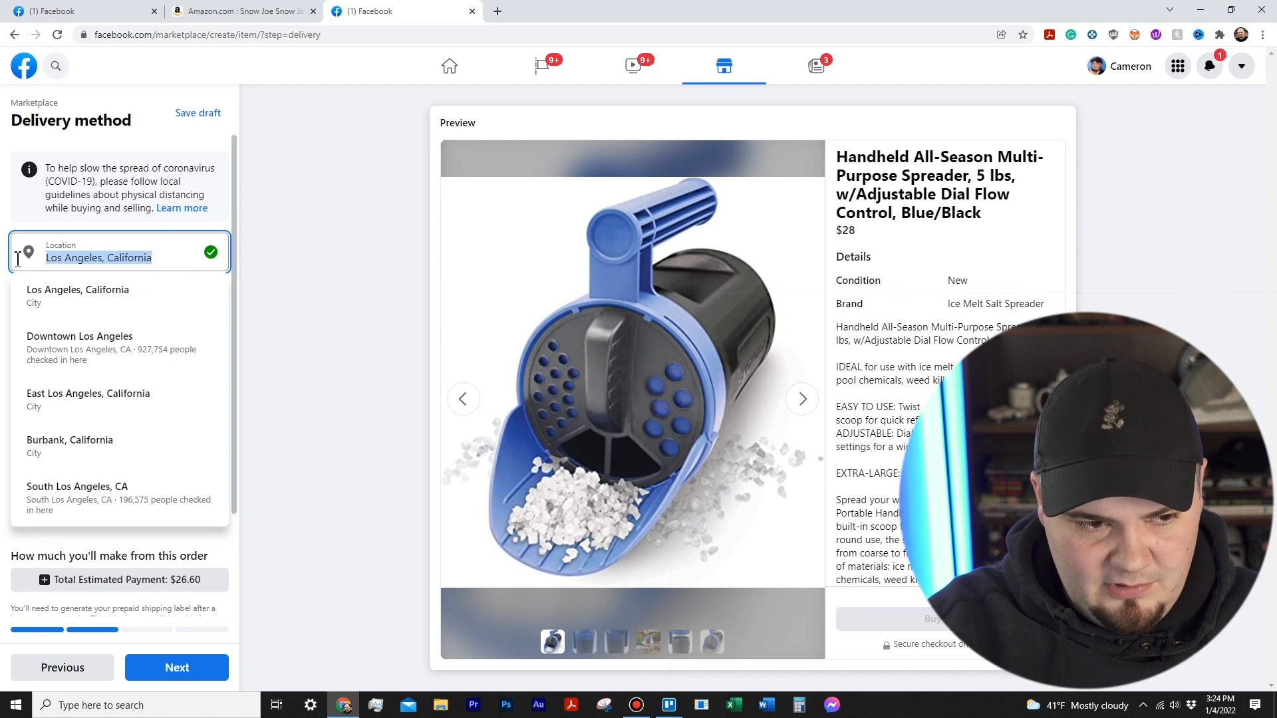
type("St louis")
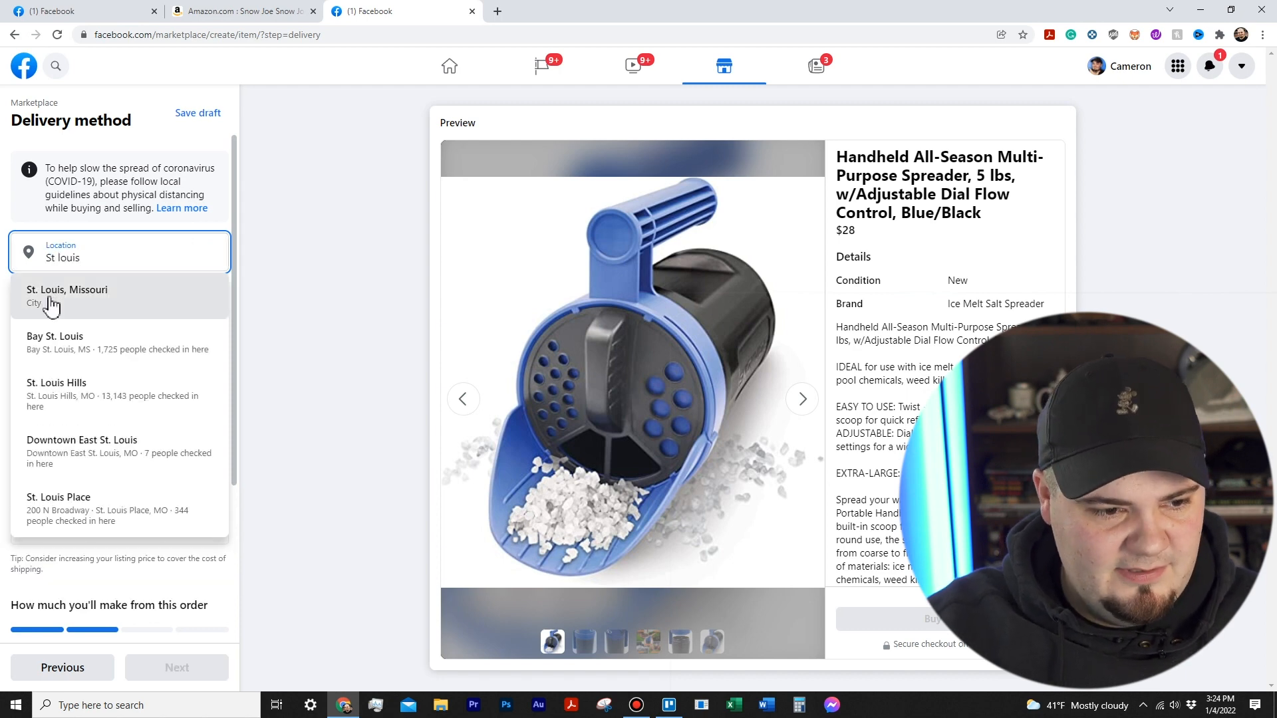
left_click(52, 305)
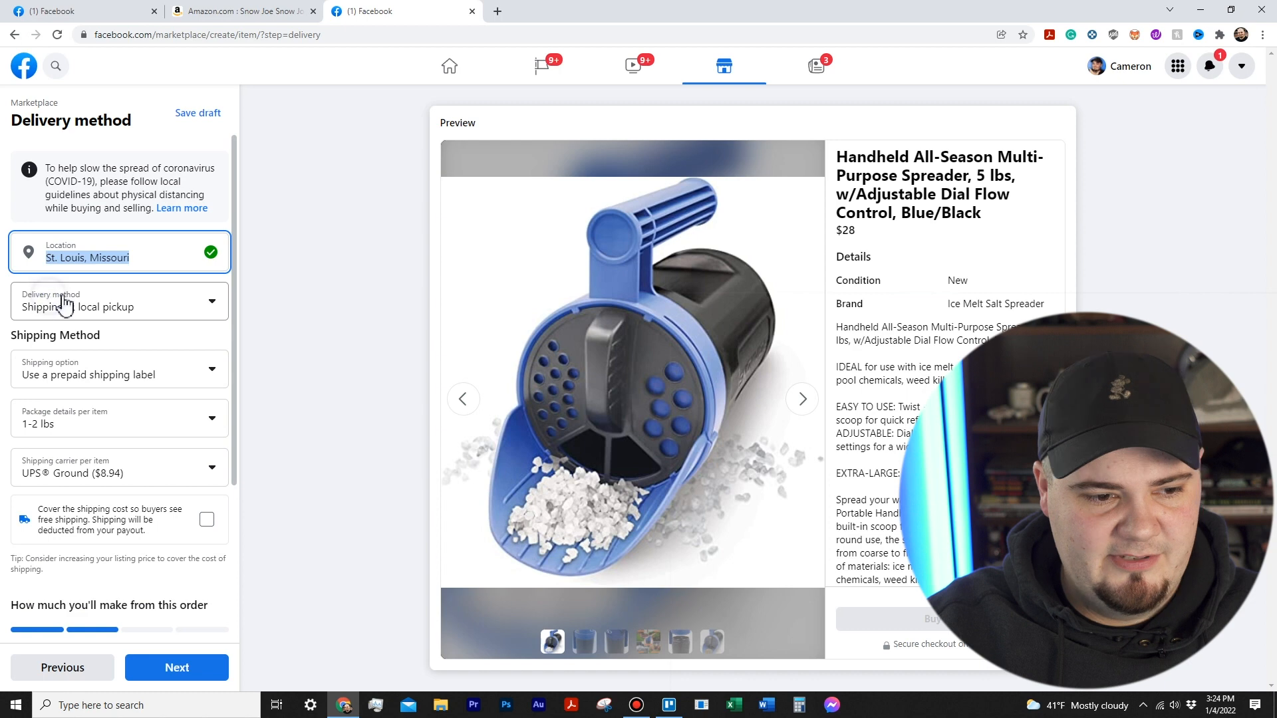
Step: Set the listing's delivery method to "Shipping only"
left_click(158, 318)
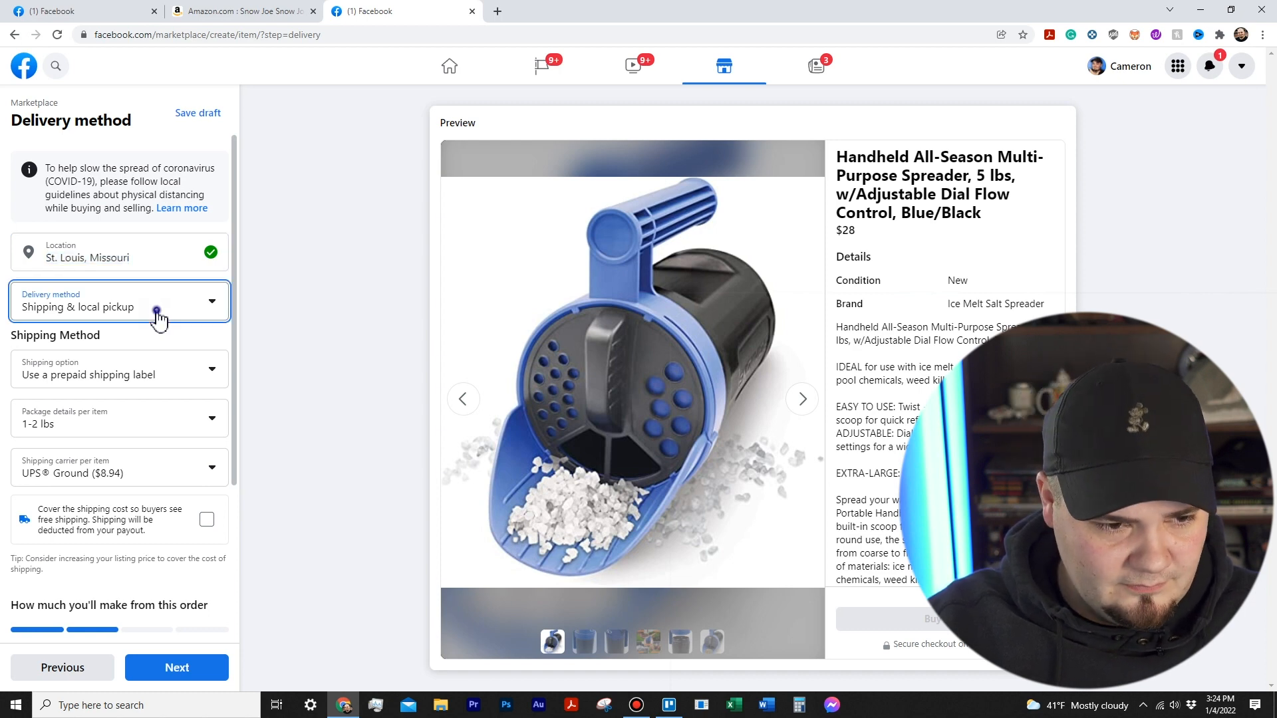
left_click(191, 307)
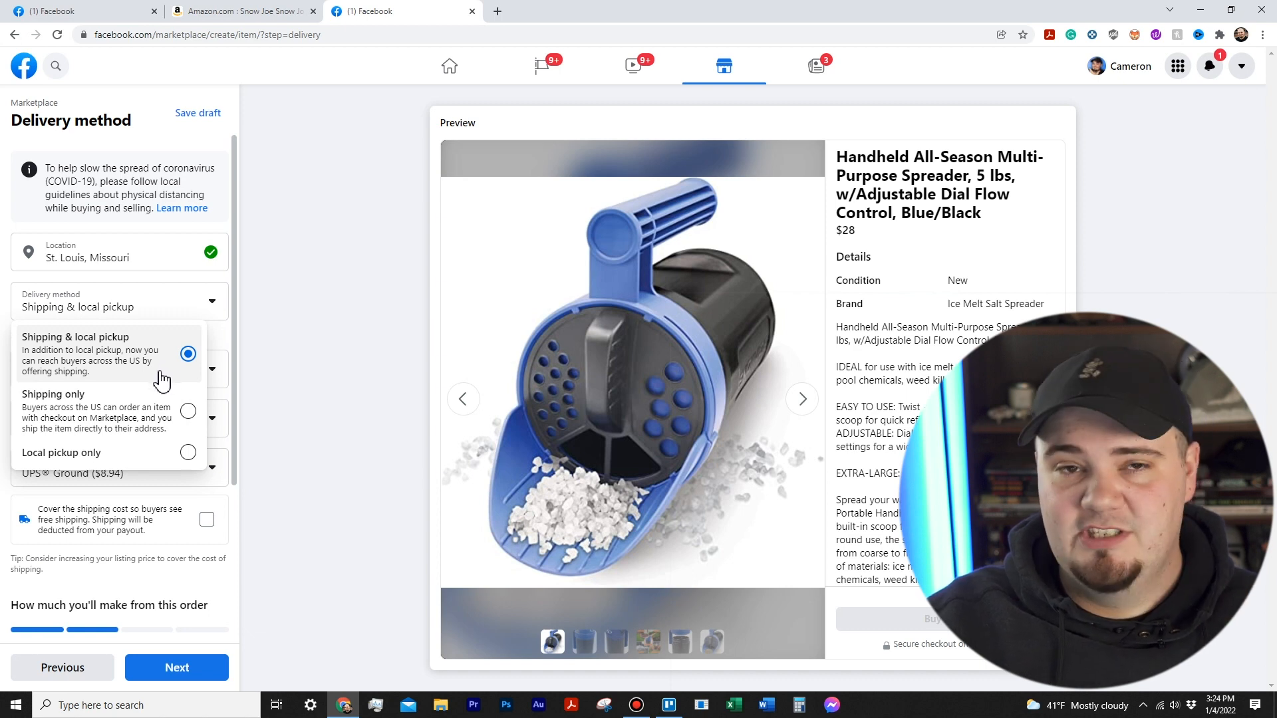
left_click(167, 402)
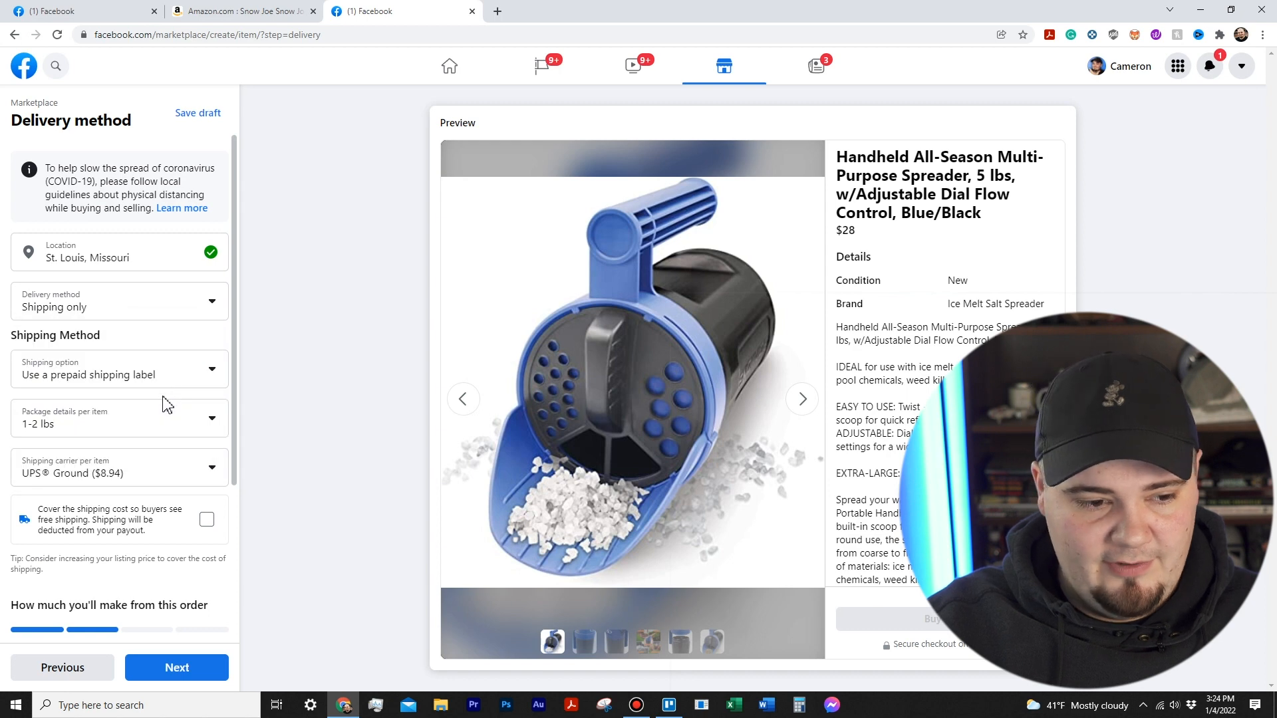
Step: Review the shipping label options and set the shipping option to "Use your own shipping label"
left_click(163, 374)
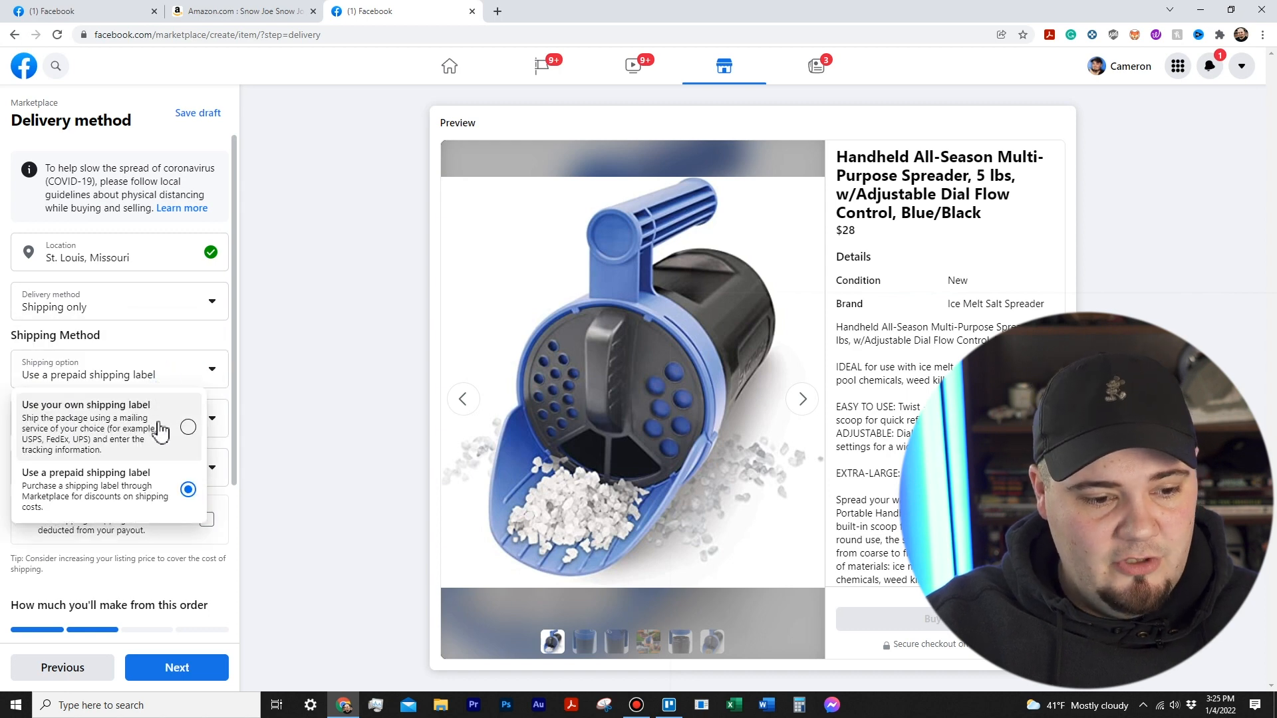
left_click(159, 377)
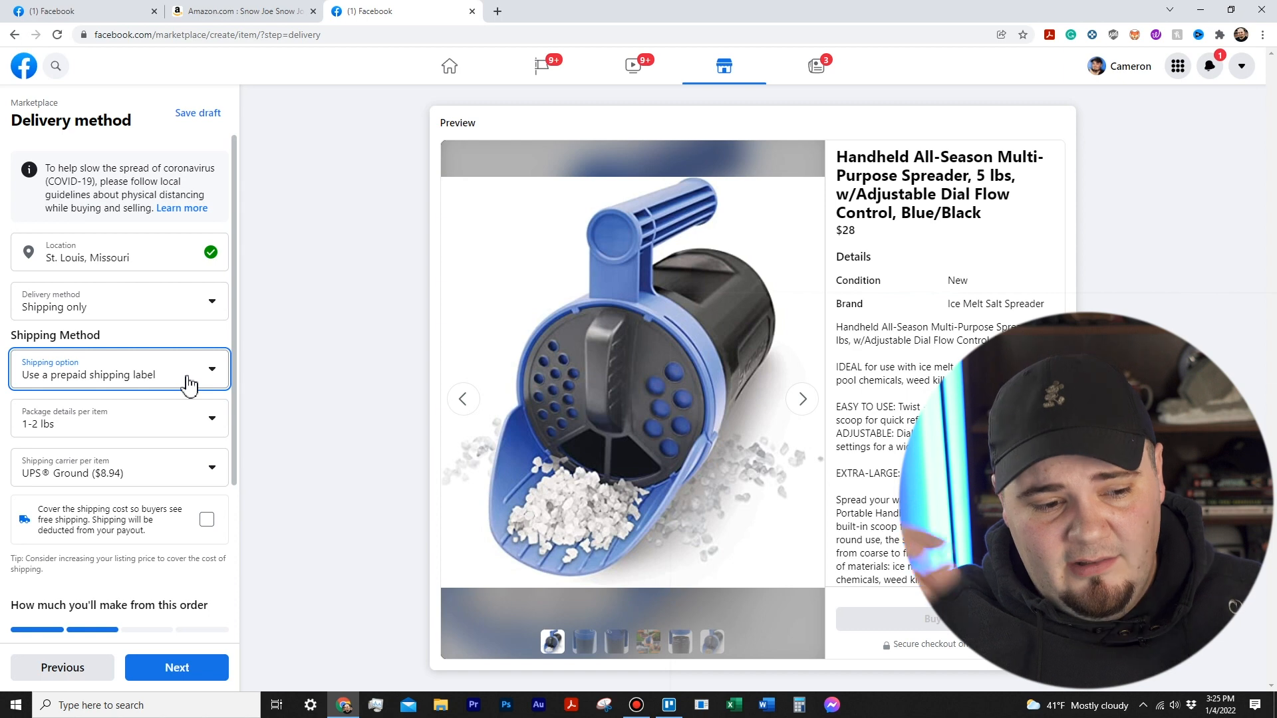
left_click(187, 377)
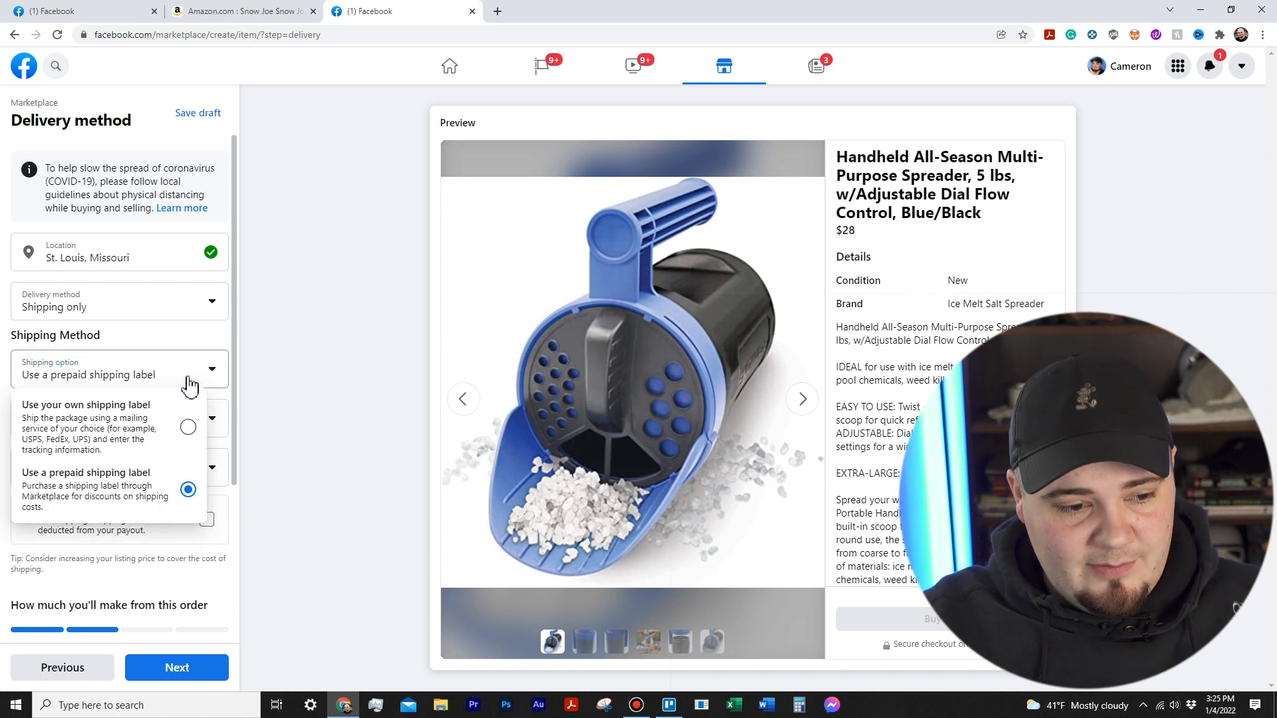
left_click(188, 428)
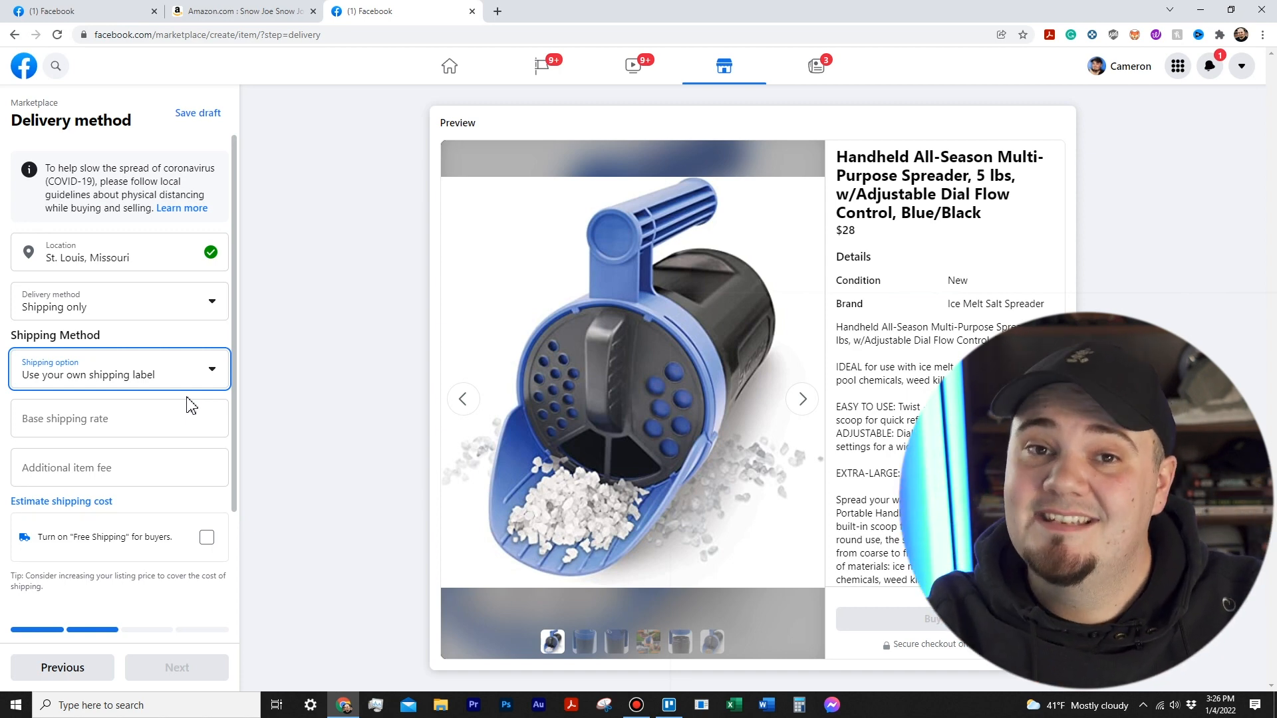
Step: Check the spreader's price and delivery terms on its Amazon product page, and return to the Facebook listing's delivery settings
left_click(140, 416)
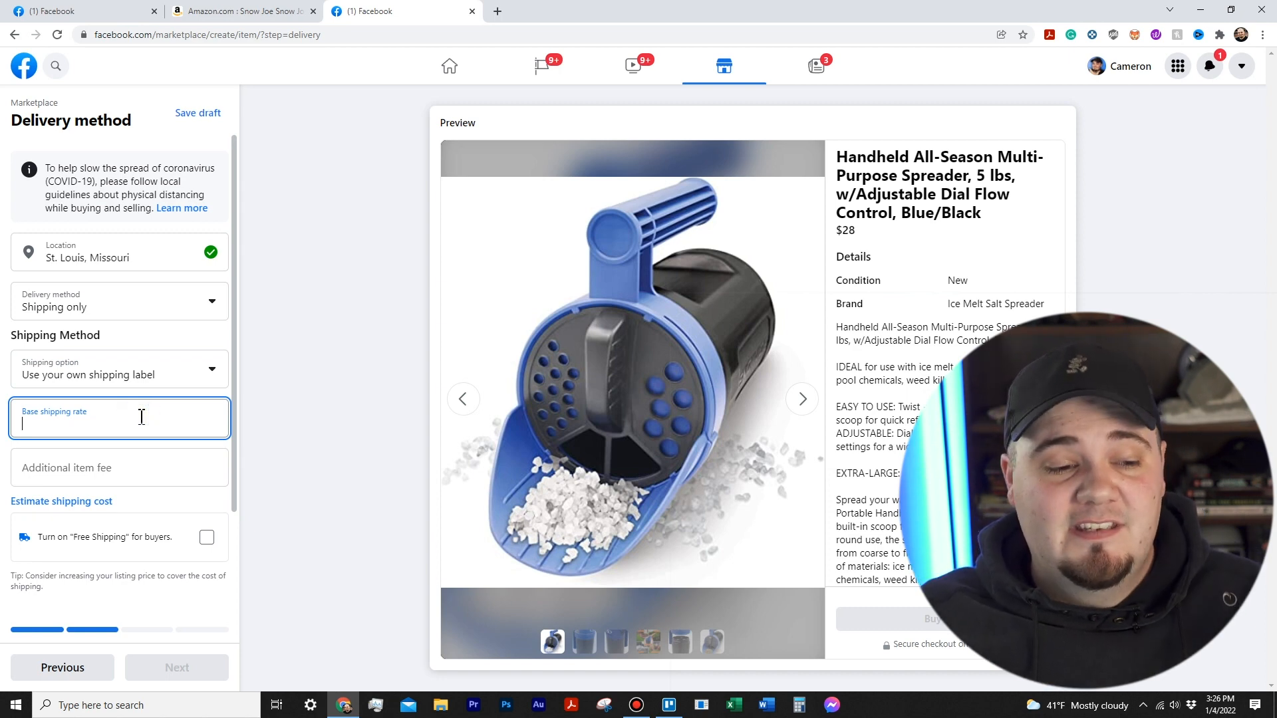
left_click(239, 10)
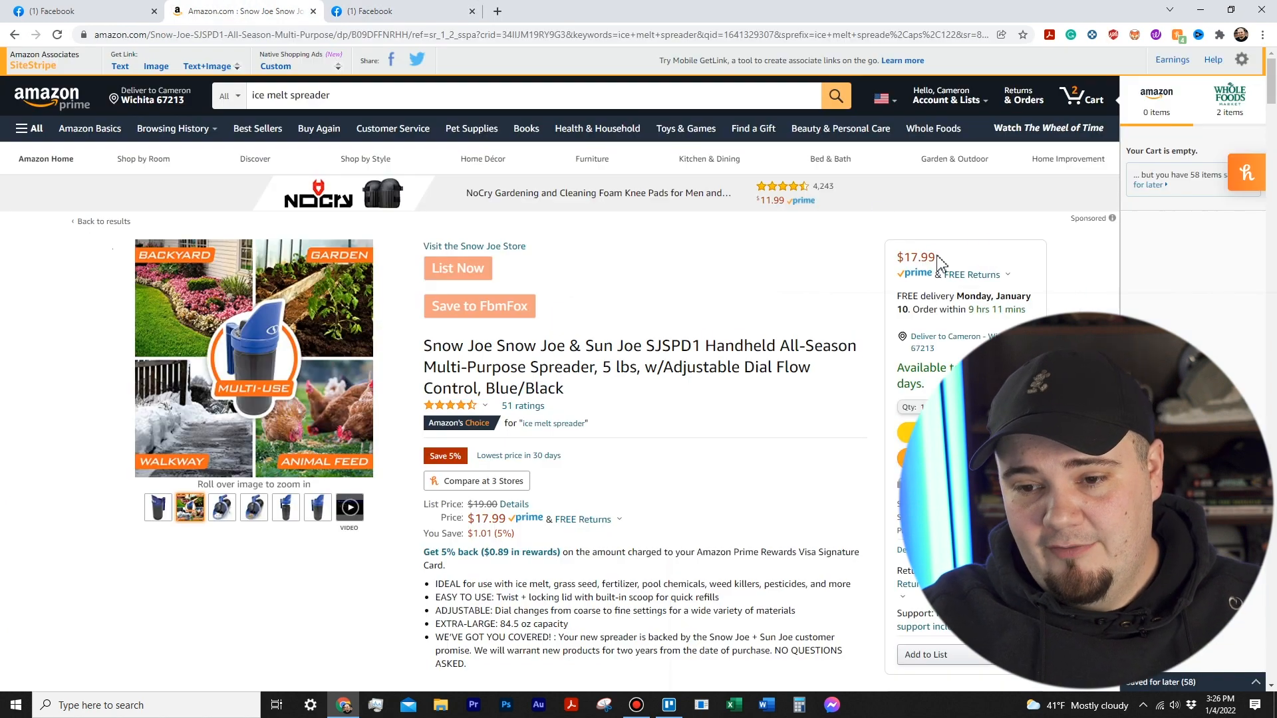
left_click(371, 10)
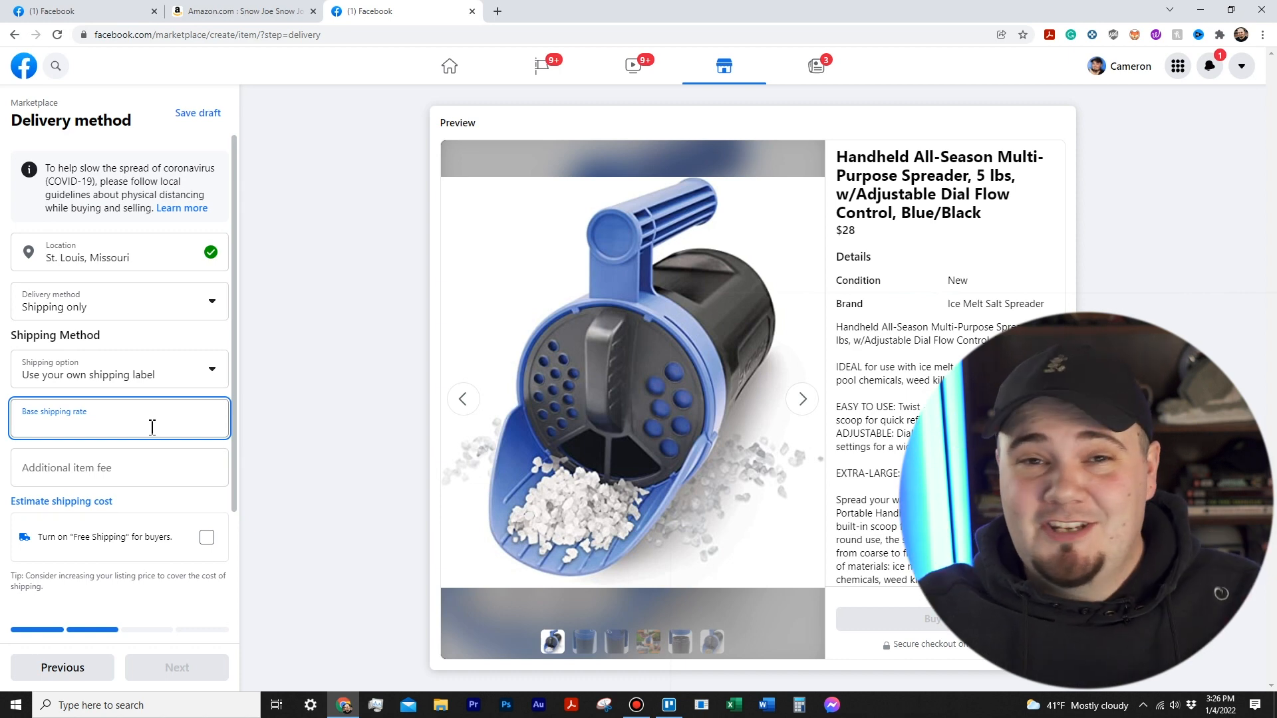
left_click(257, 10)
left_click(371, 11)
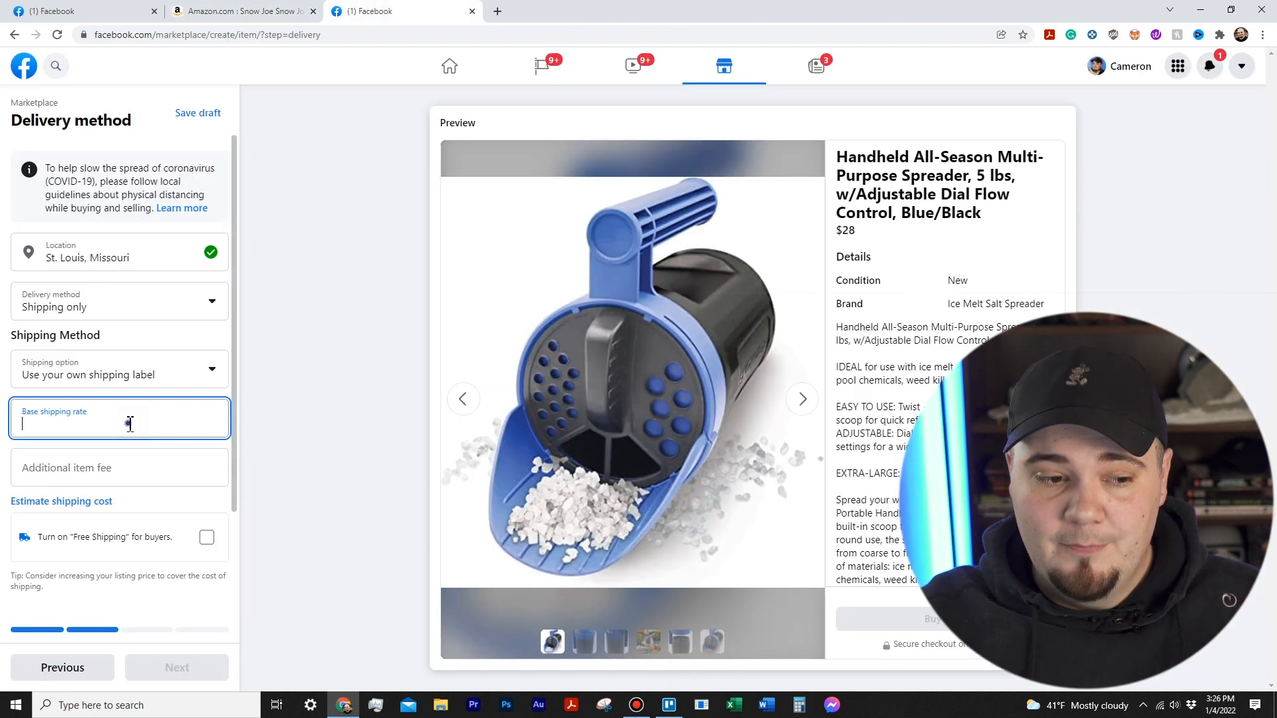
Step: Set the base shipping rate and additional item fee to $0 and turn on free shipping for buyers
type("0")
left_click(121, 459)
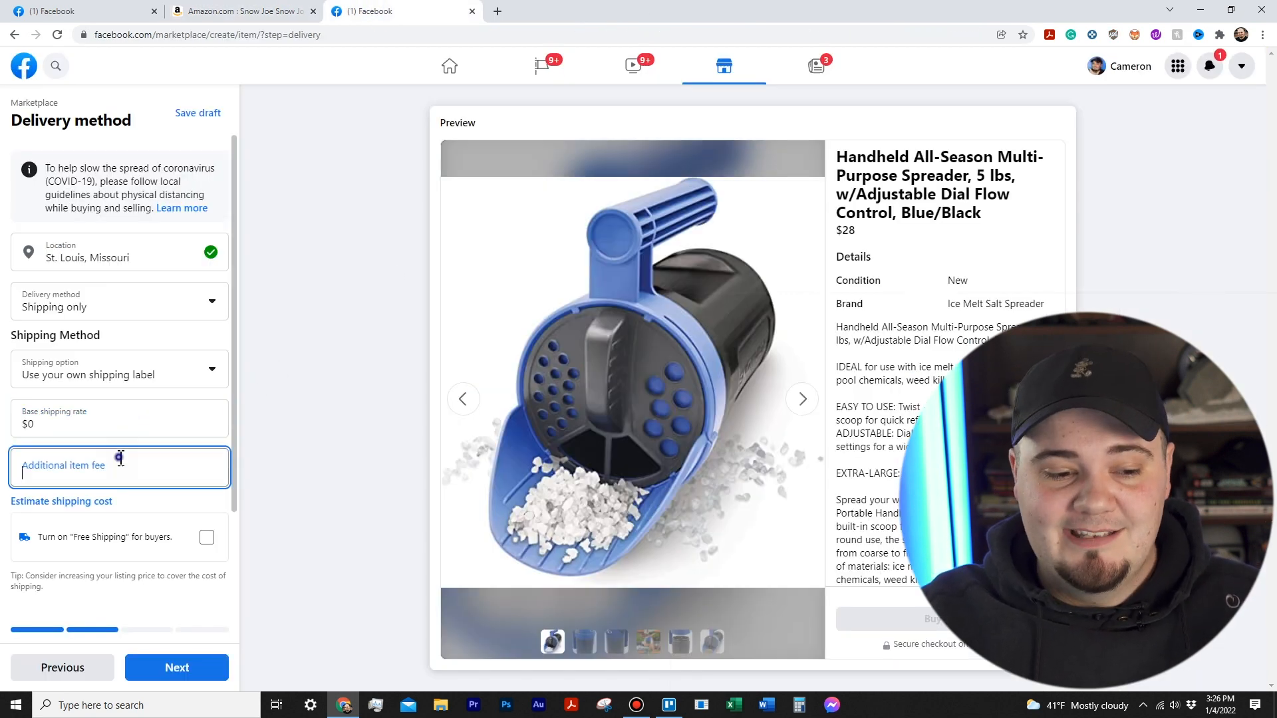
type("0")
left_click(206, 538)
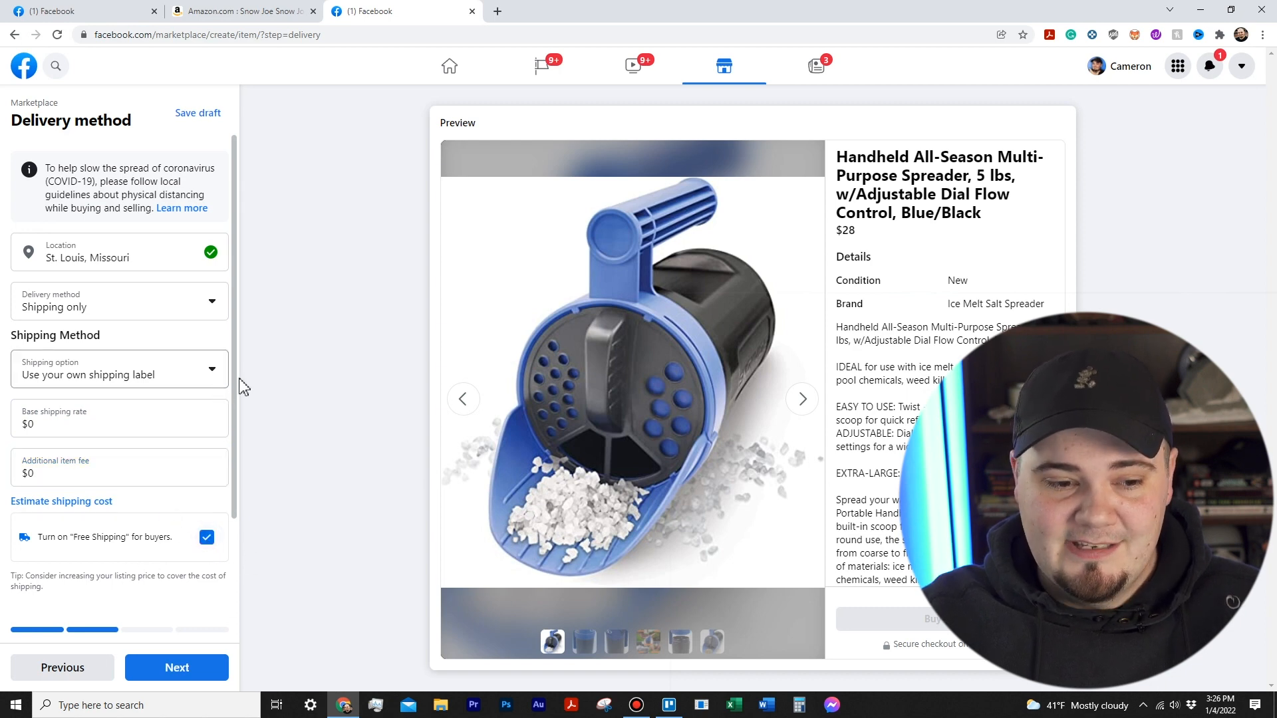
Step: Review the listing's estimated payment and item price against the spreader's Amazon price, and return to the delivery settings
left_click_drag(238, 379, 242, 517)
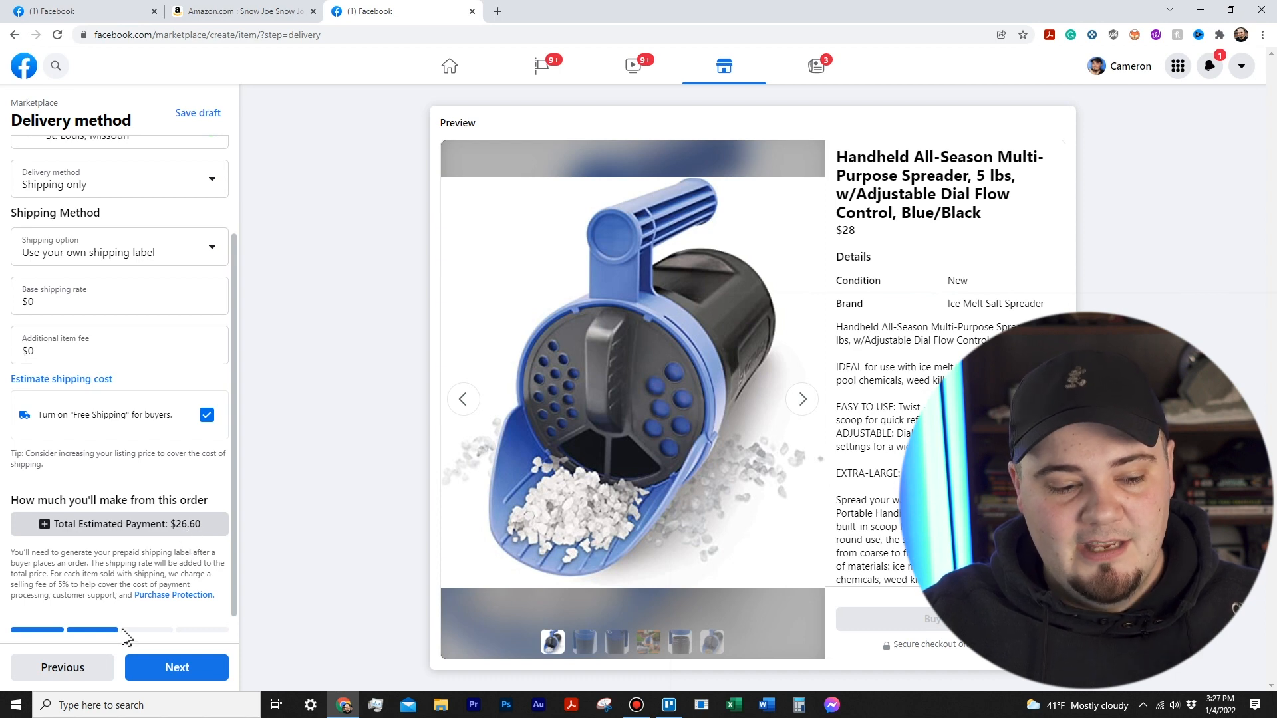
left_click(66, 668)
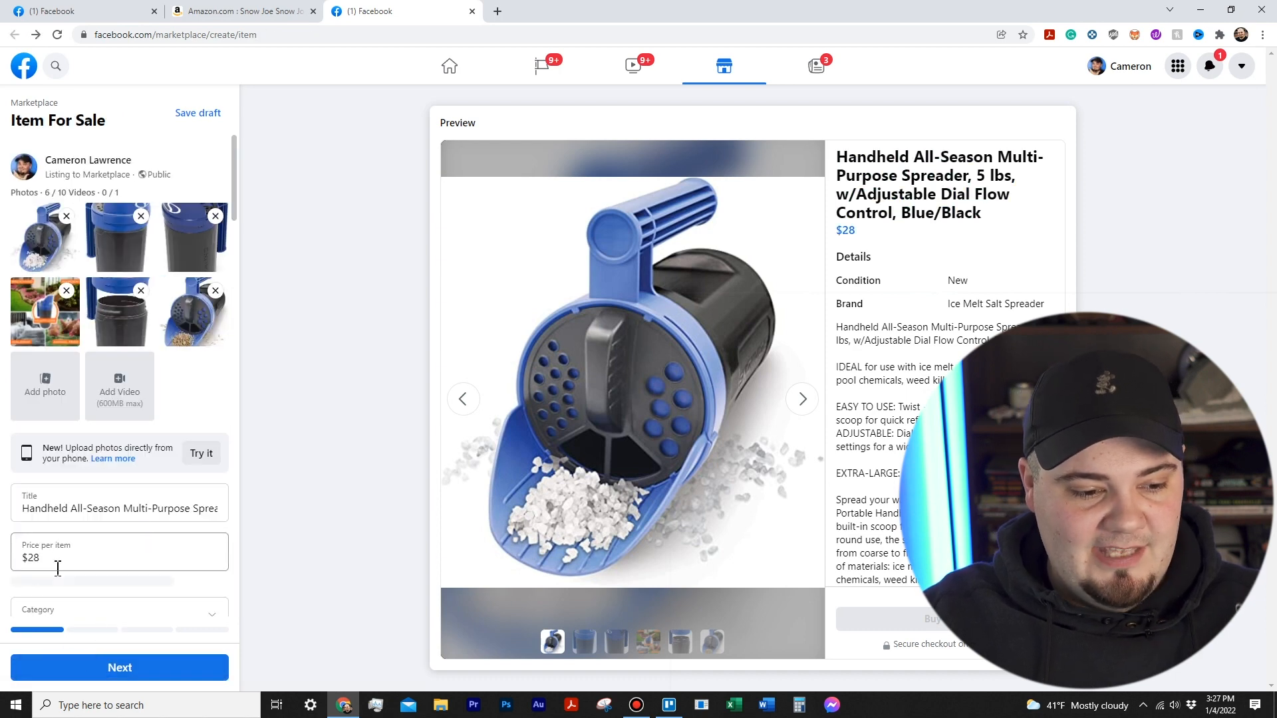
left_click(128, 675)
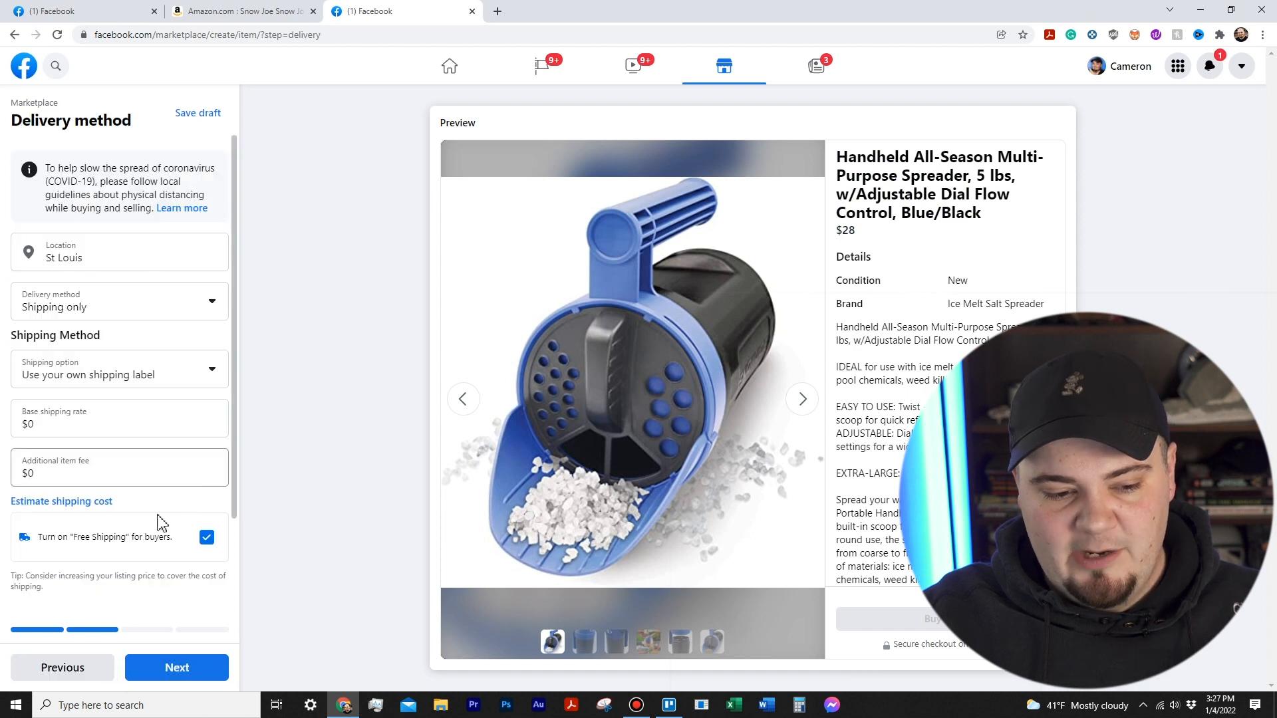
scroll(174, 580, "down", 2)
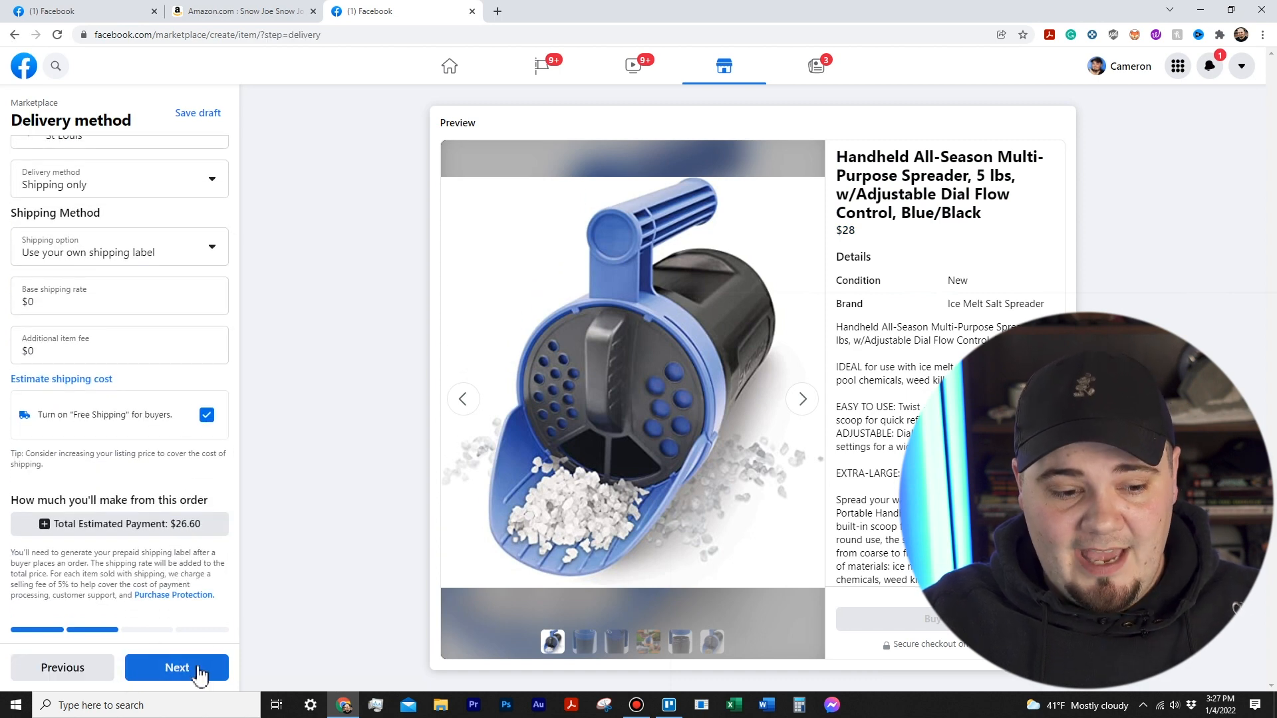
left_click(213, 11)
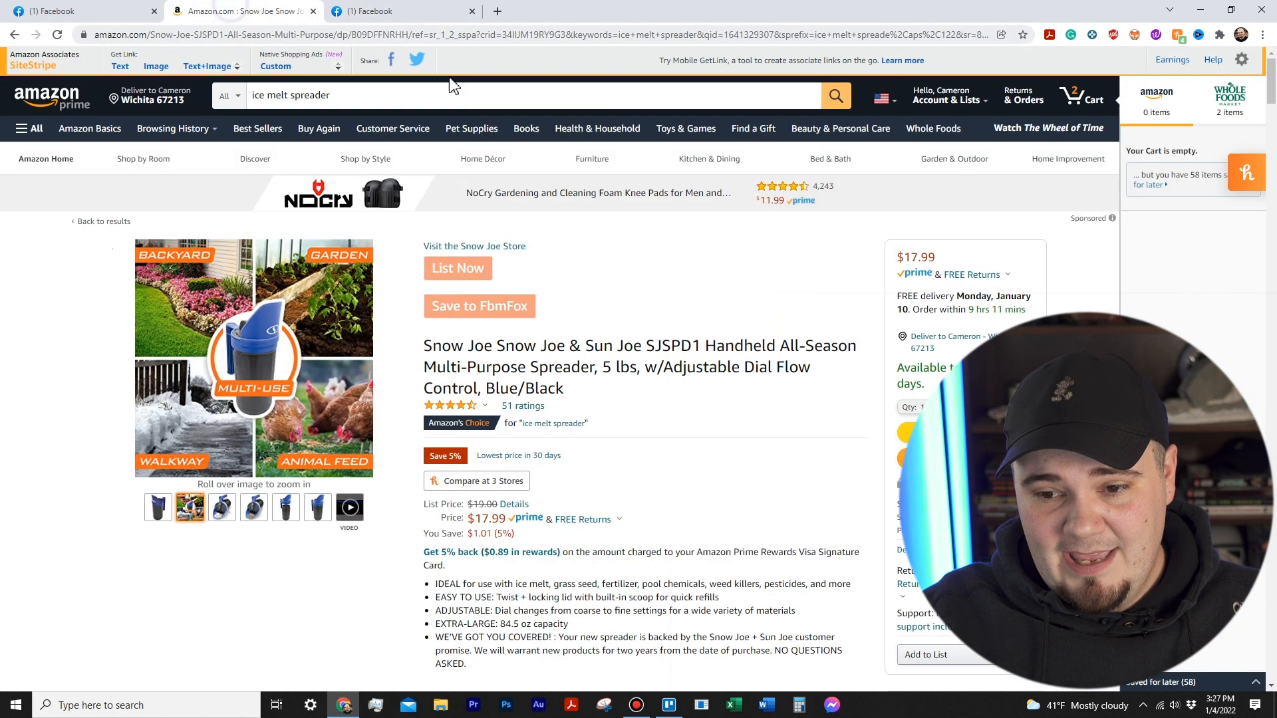
left_click(407, 13)
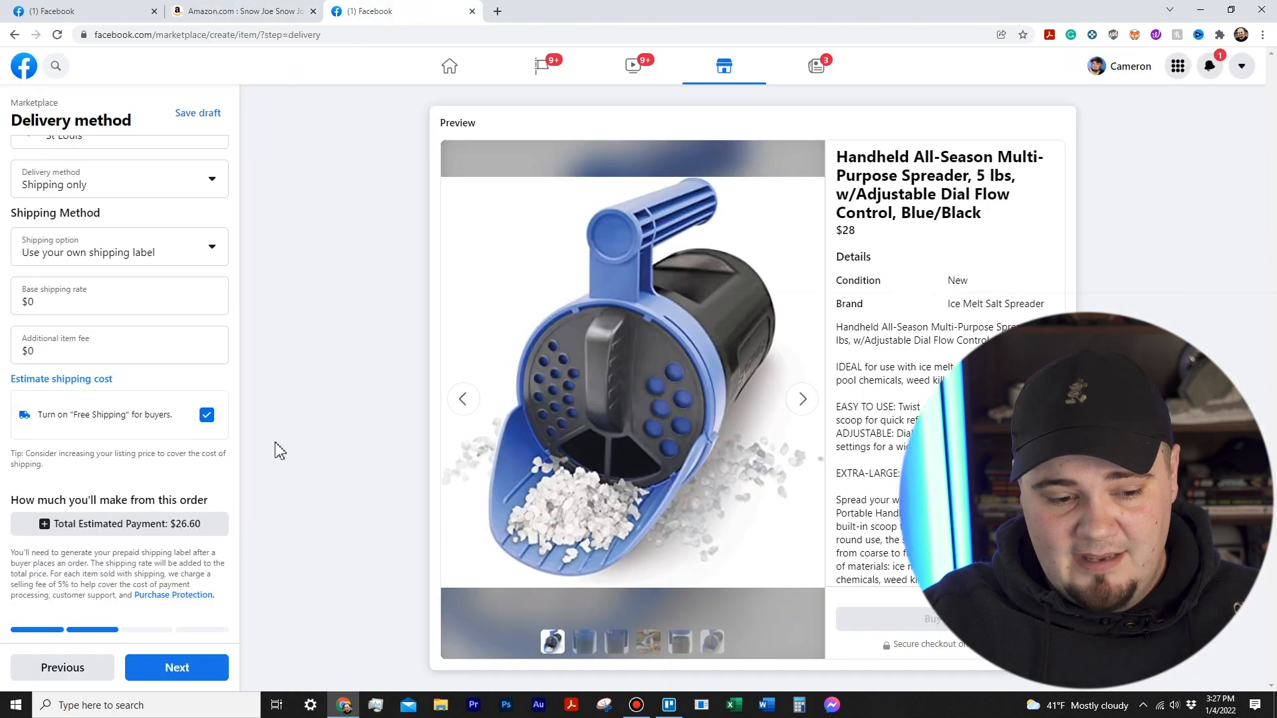
Step: Leave buyer offers turned off and publish the spreader listing to Marketplace without joining any suggested groups
left_click(193, 671)
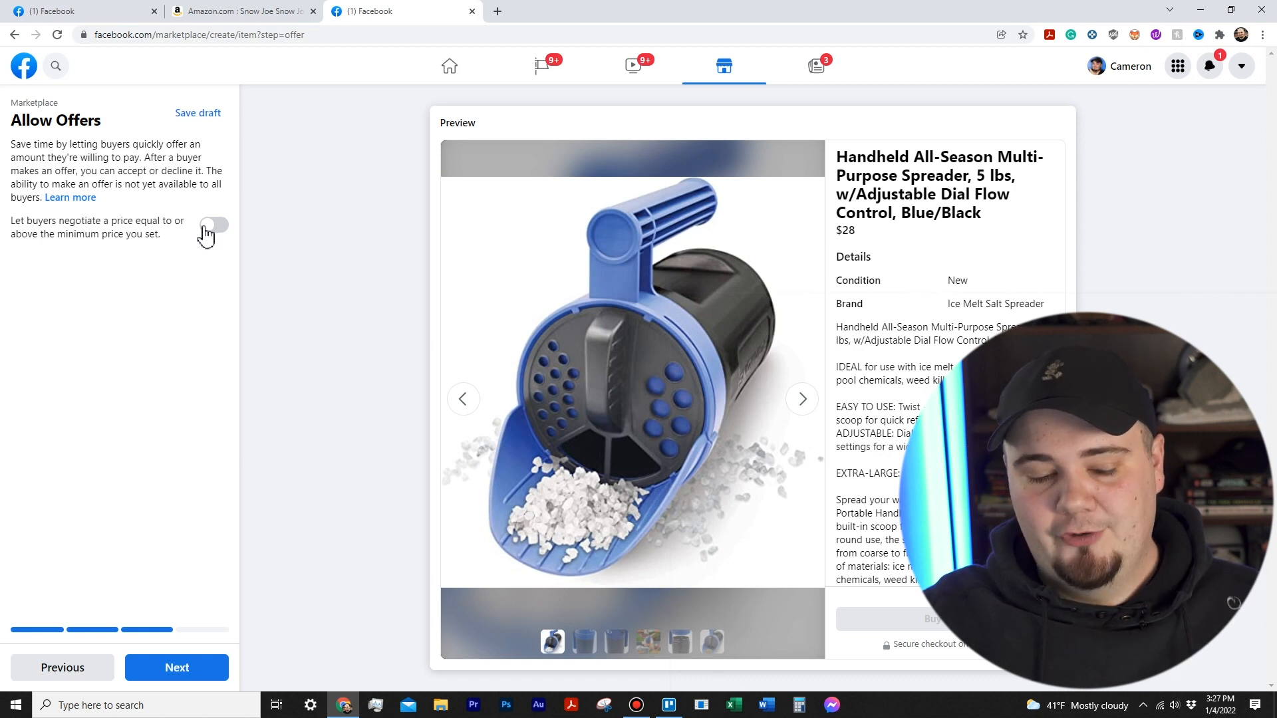
left_click(181, 672)
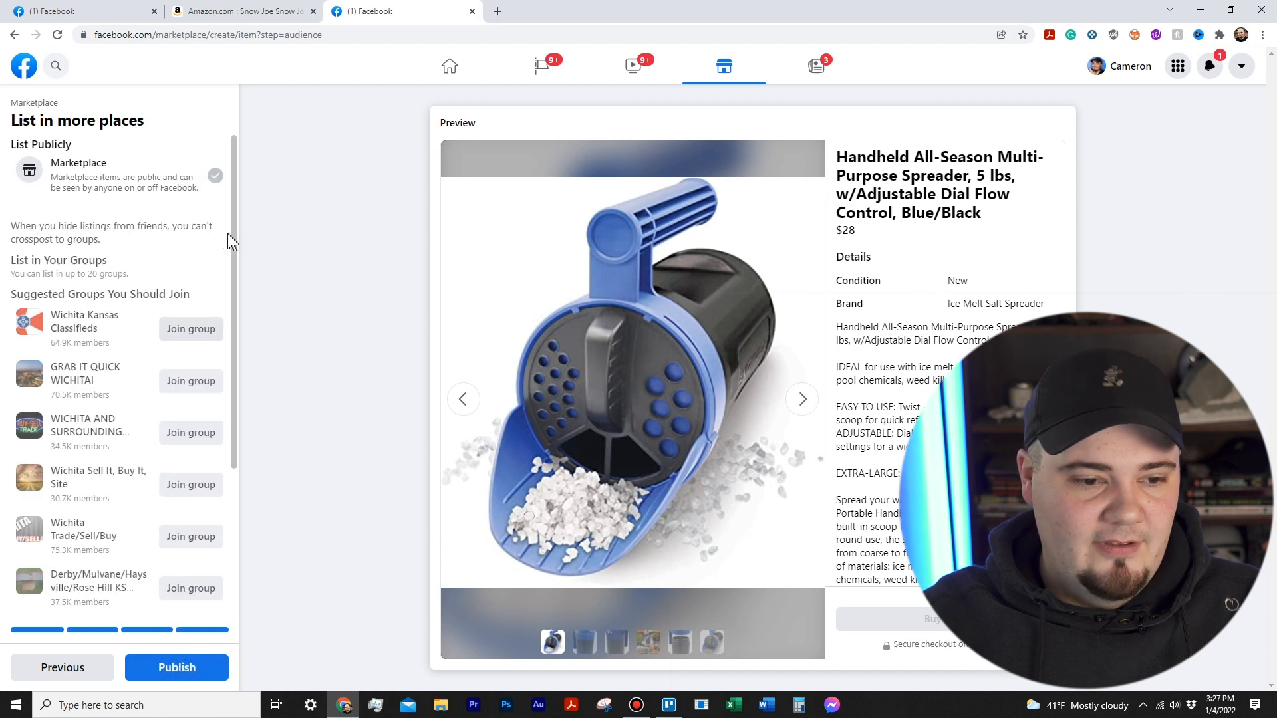
scroll(181, 412, "down", 4)
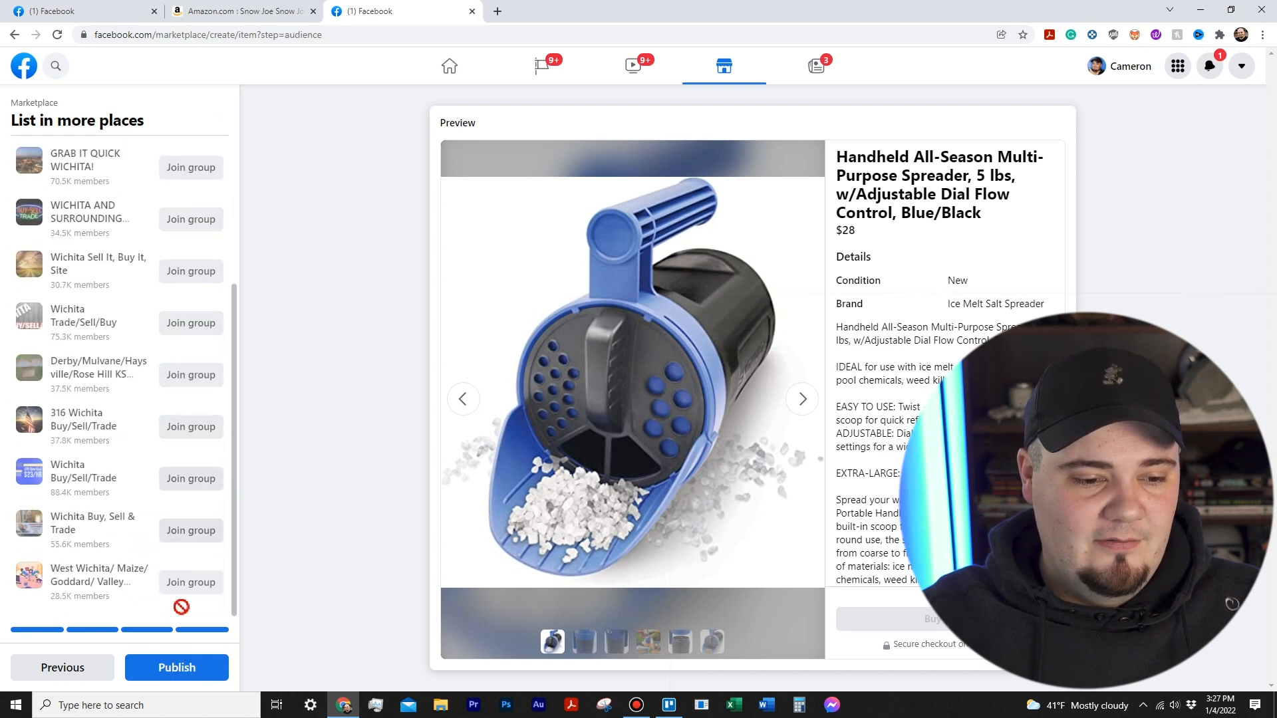
scroll(180, 532, "up", 5)
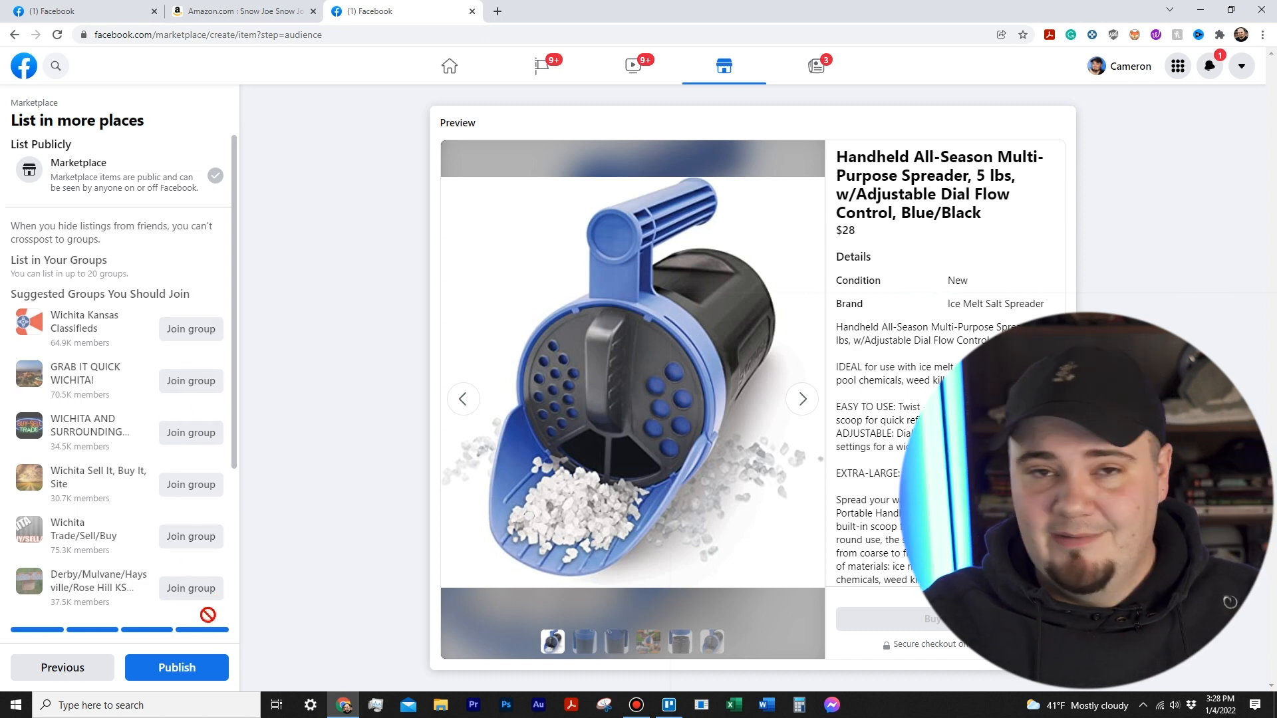
left_click(190, 675)
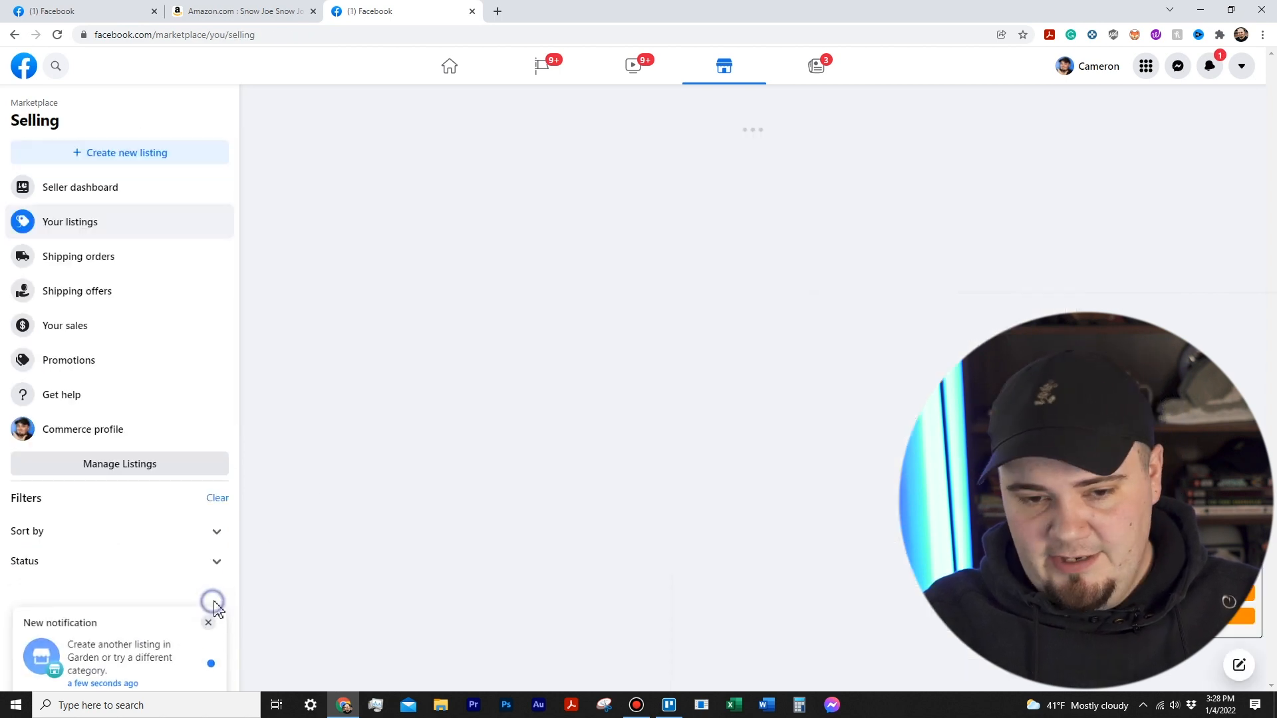
Step: Dismiss the new notification and check which management actions are available for the published spreader listing
left_click(210, 603)
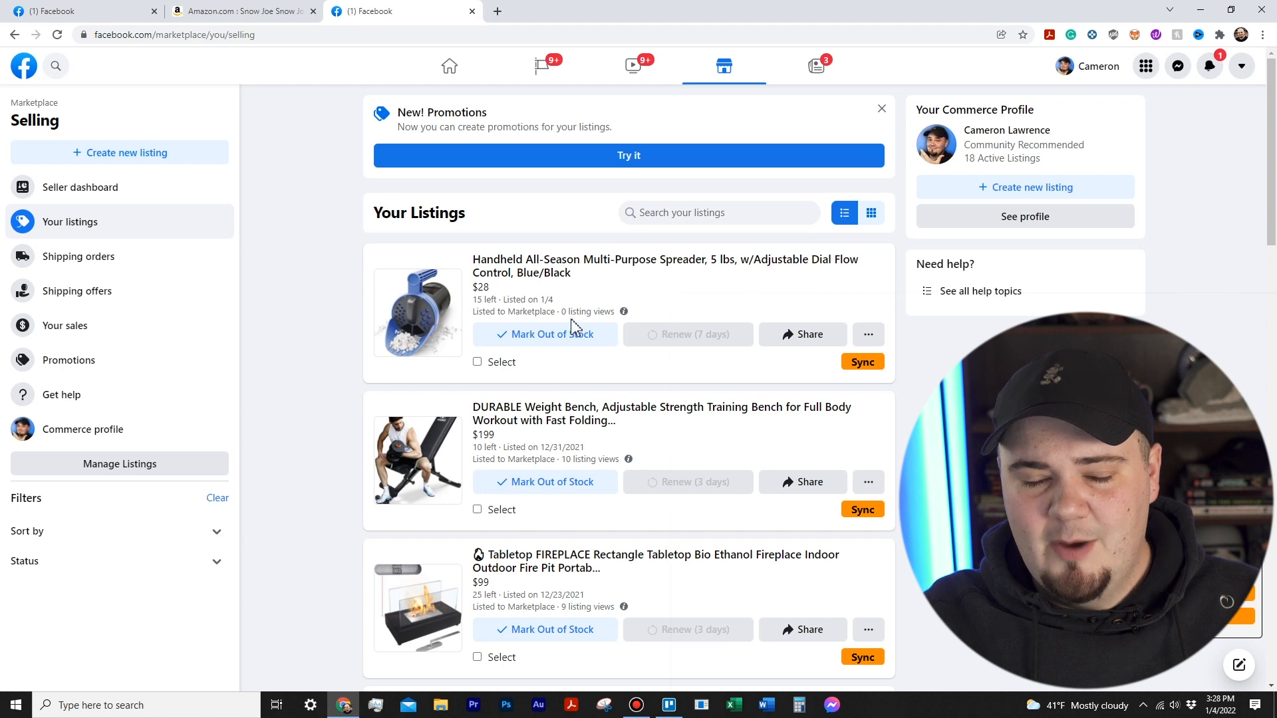
left_click(871, 344)
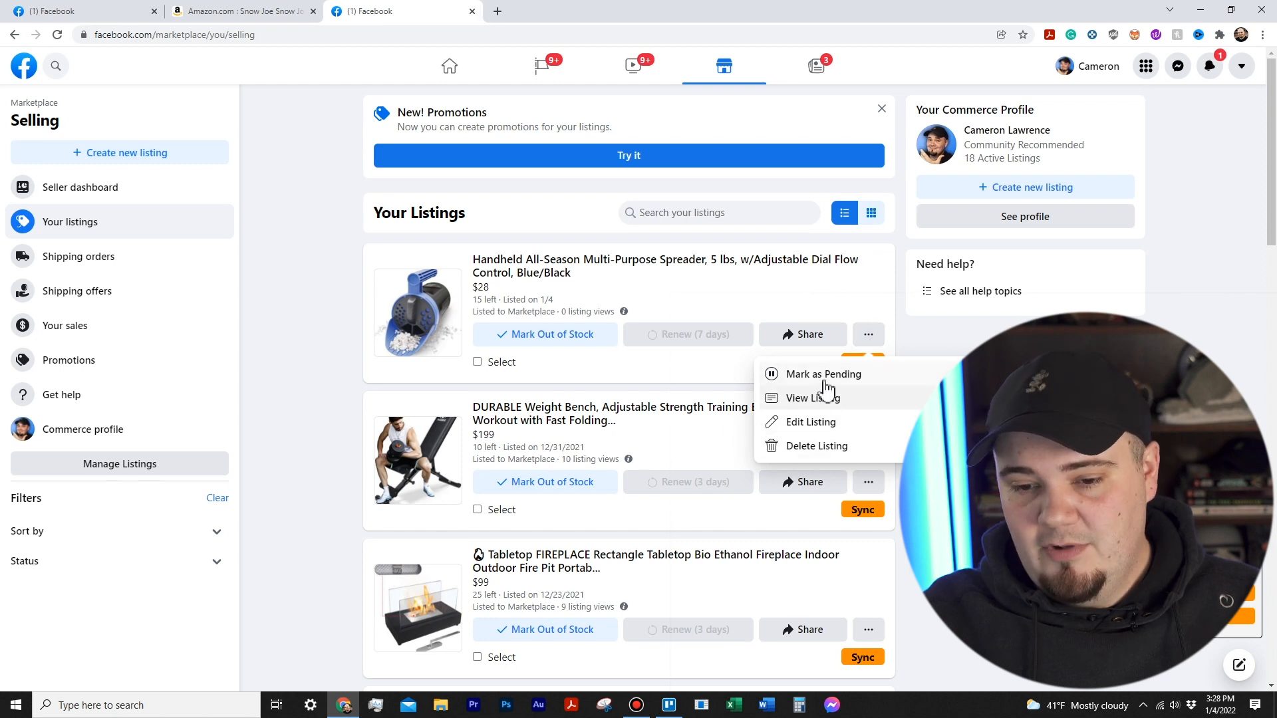
left_click(895, 299)
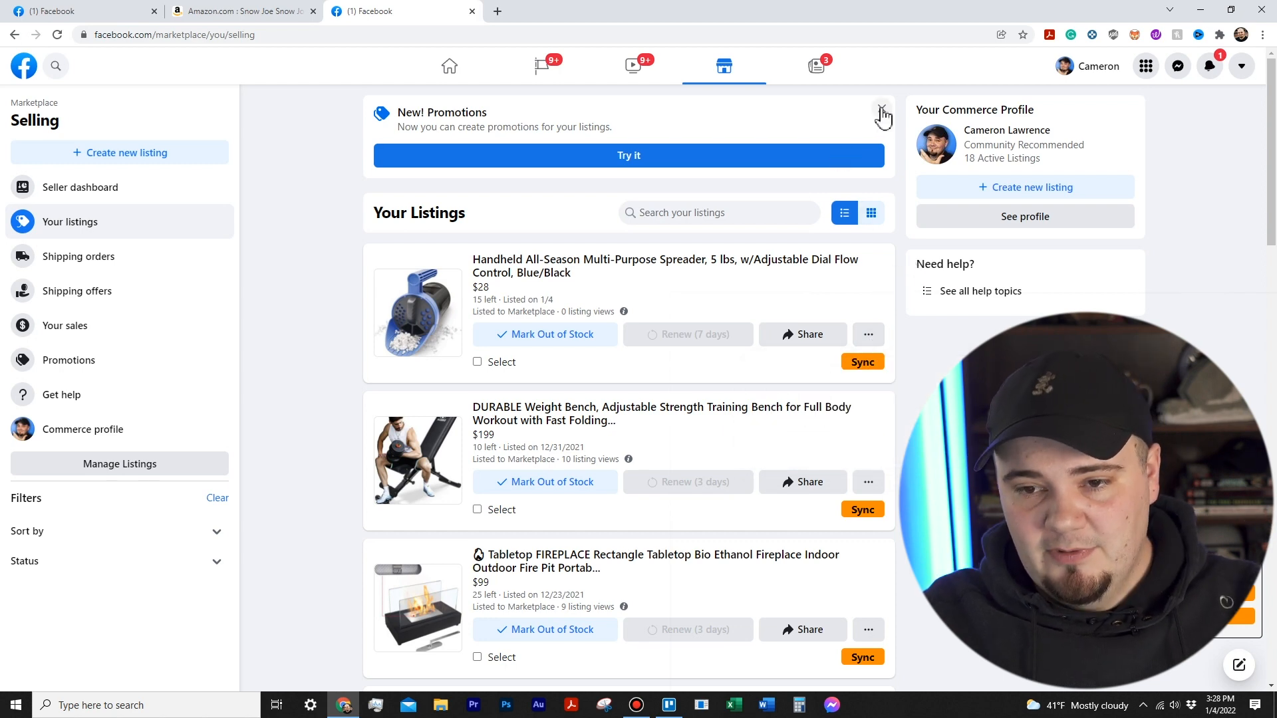